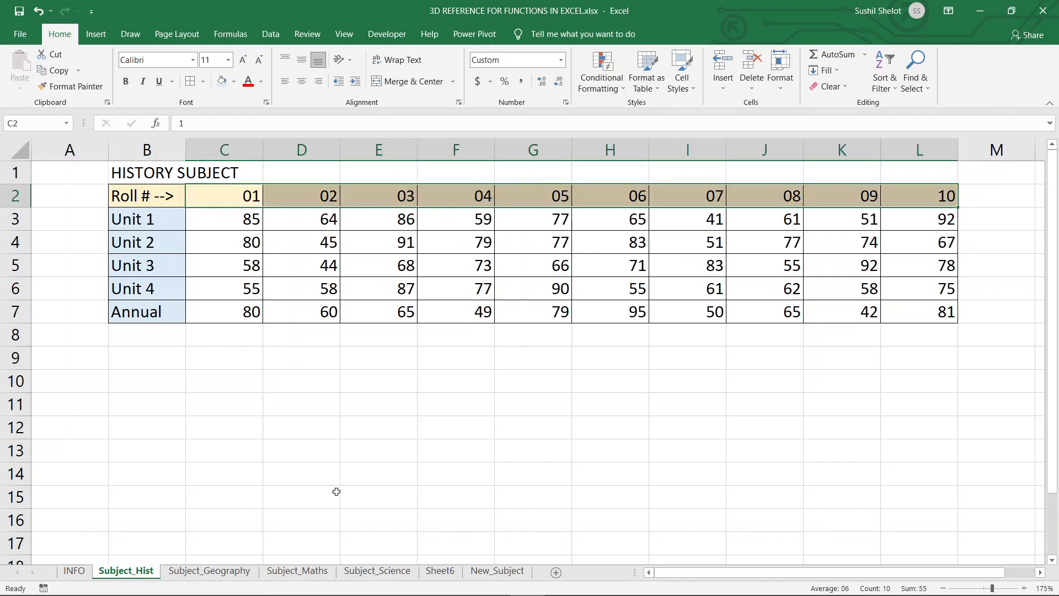
# Select the history unit marks range C3:L7 on the Subject_Hist sheet.
pyautogui.moveTo(248, 221); pyautogui.dragTo(939, 318)
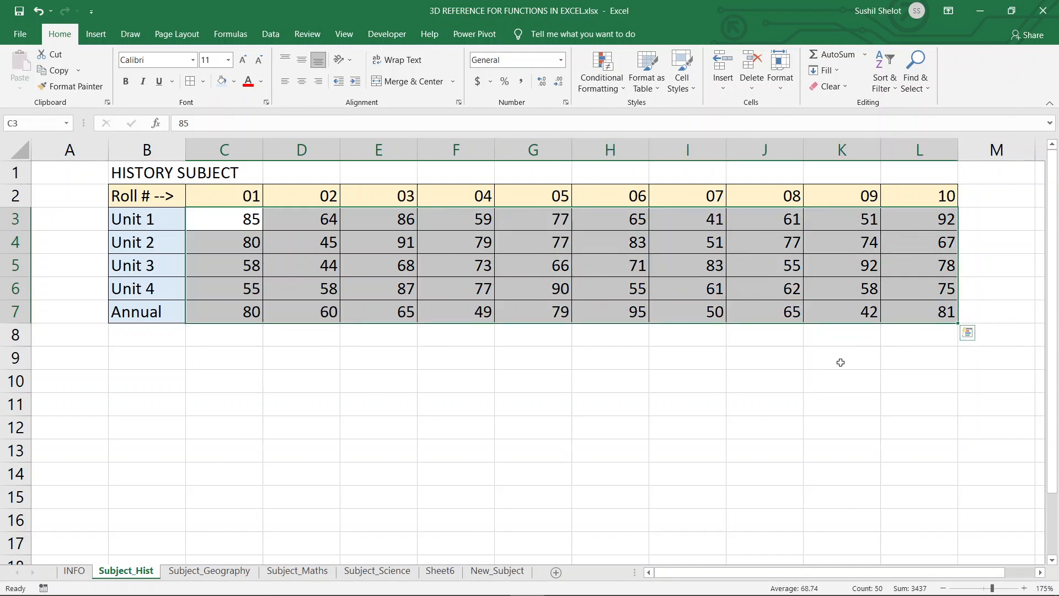
# In cell J9 of Sheet6, enter a formula referencing cell C3 on the Subject_Hist sheet.
pyautogui.click(444, 576)
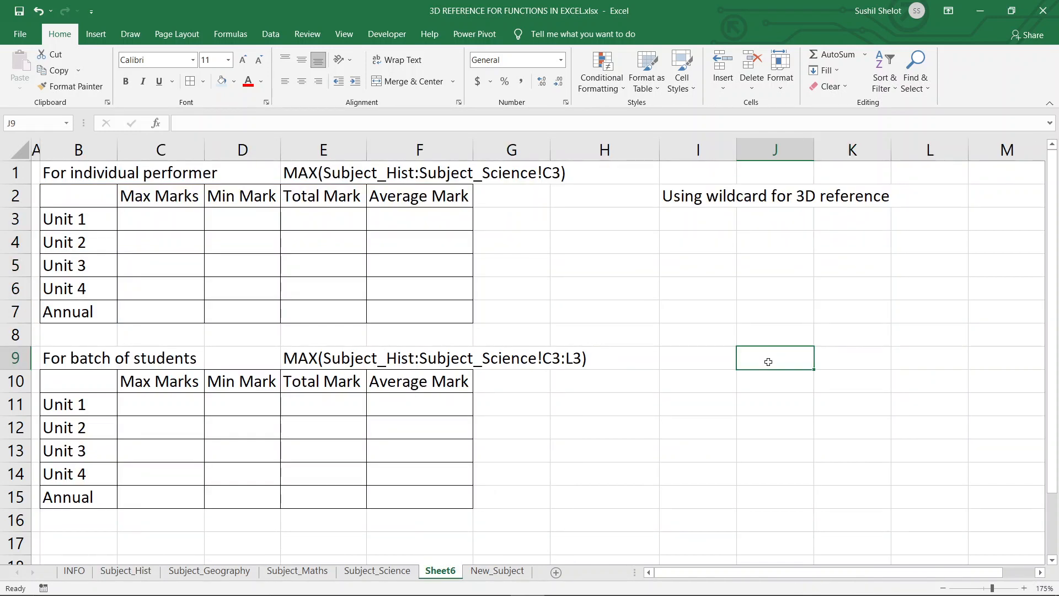
pyautogui.write('=')
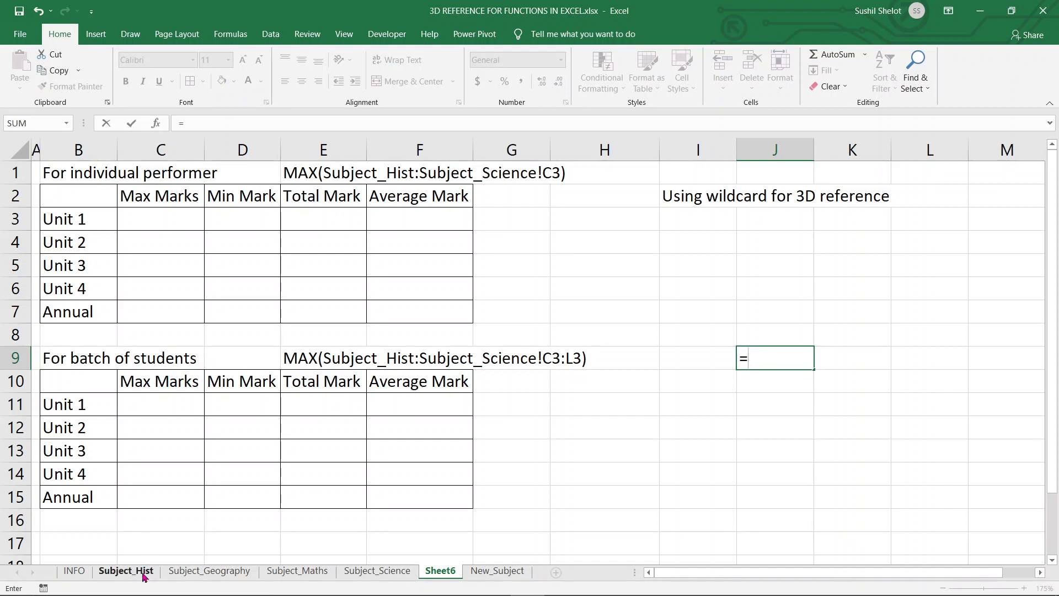
pyautogui.click(145, 577)
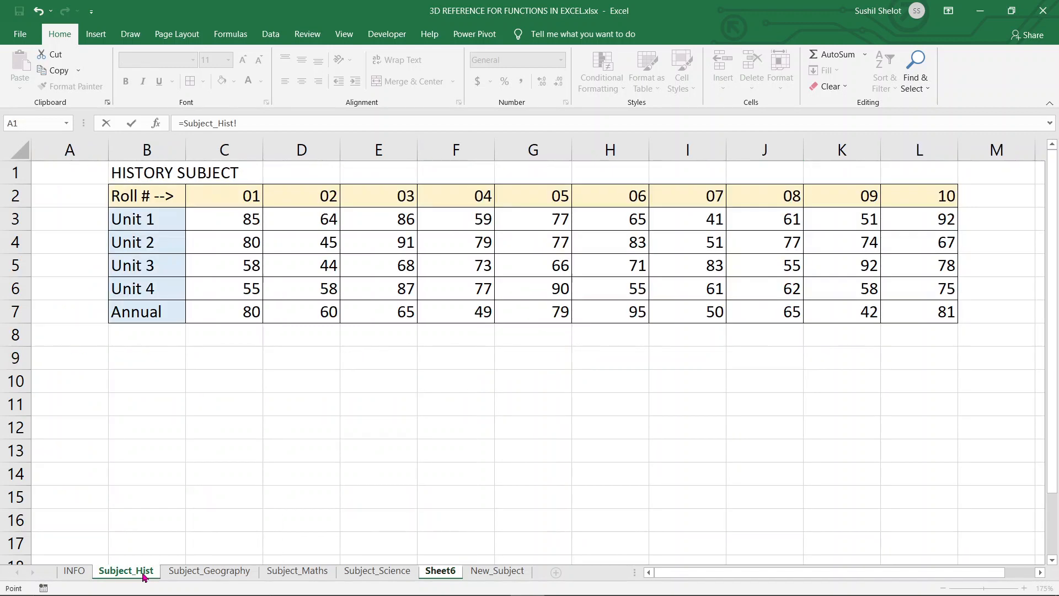
pyautogui.click(249, 219)
pyautogui.press('Return')
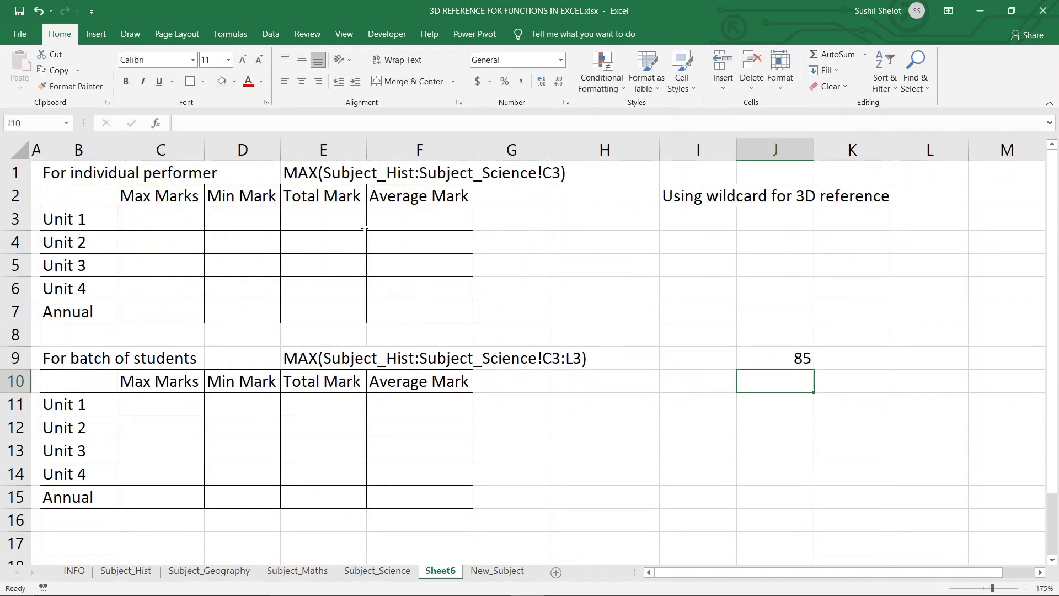
# Extend the J9 formula to add C3 from the Subject_Geography and Subject_Maths sheets.
pyautogui.click(742, 352)
pyautogui.click(259, 122)
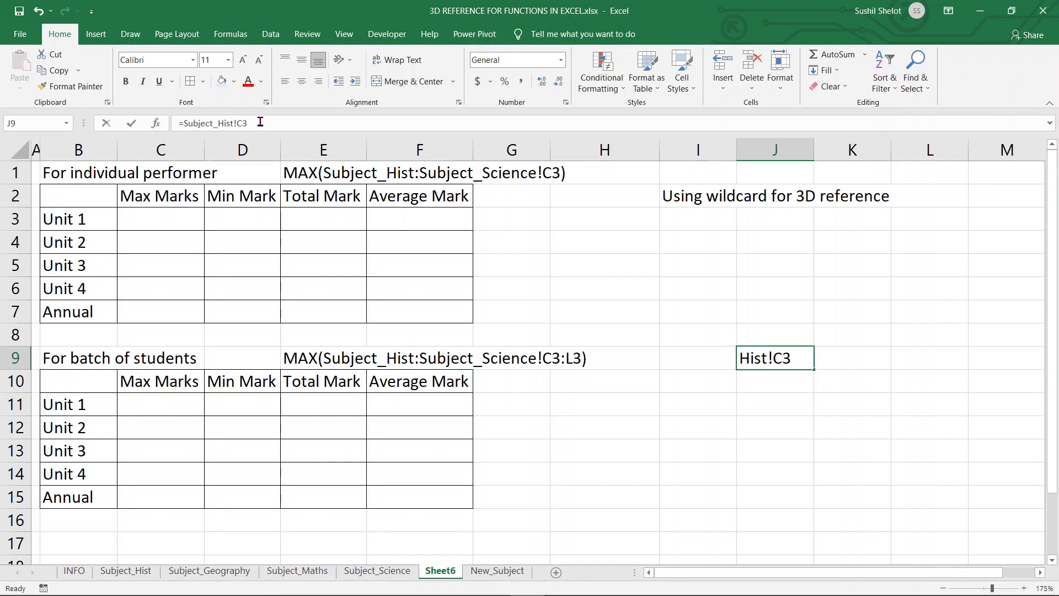
pyautogui.write('+')
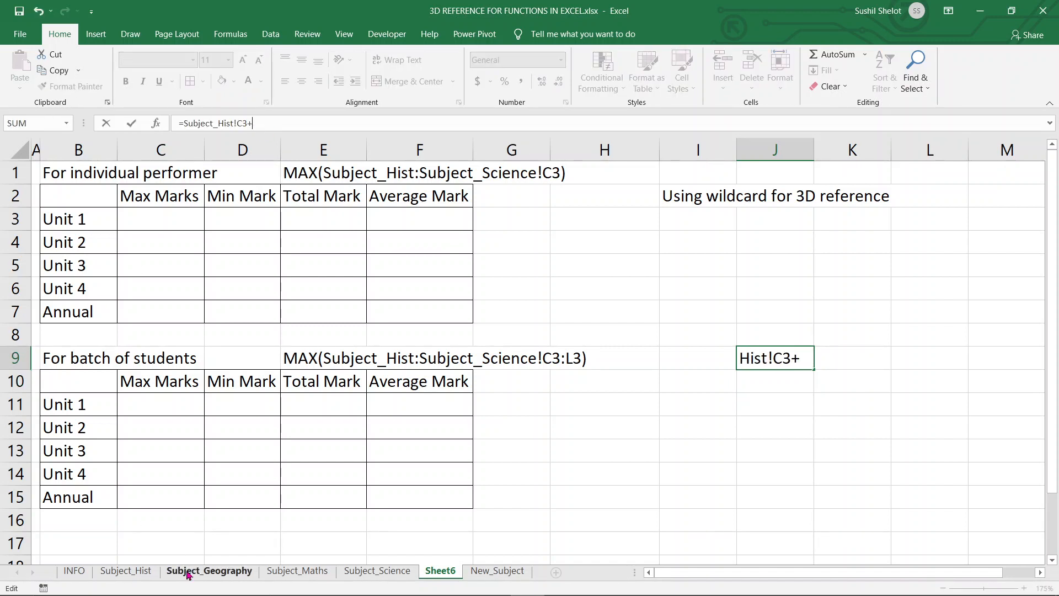
pyautogui.click(189, 572)
pyautogui.click(236, 219)
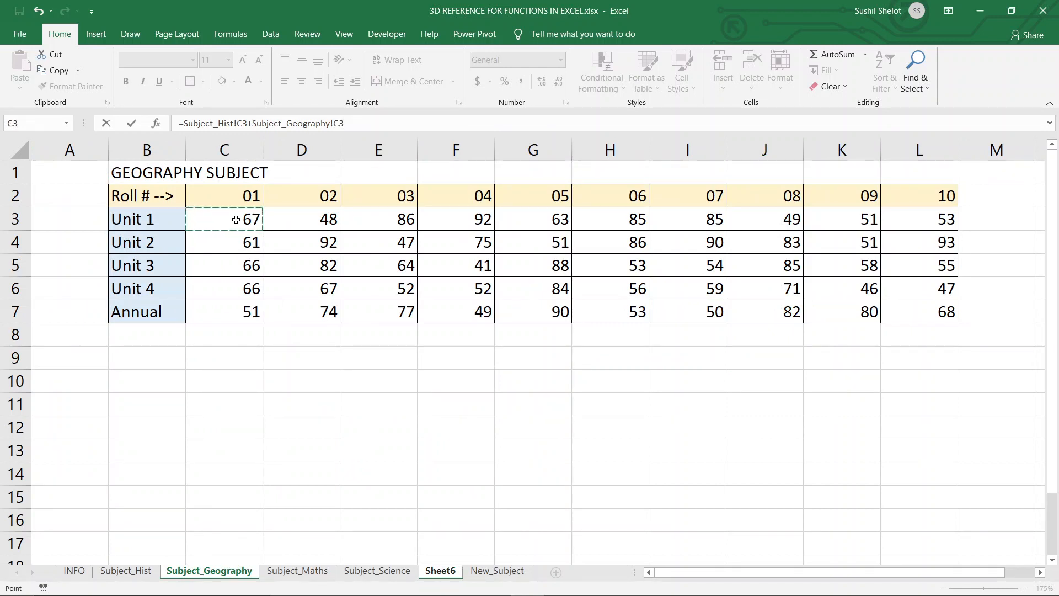
pyautogui.write('+')
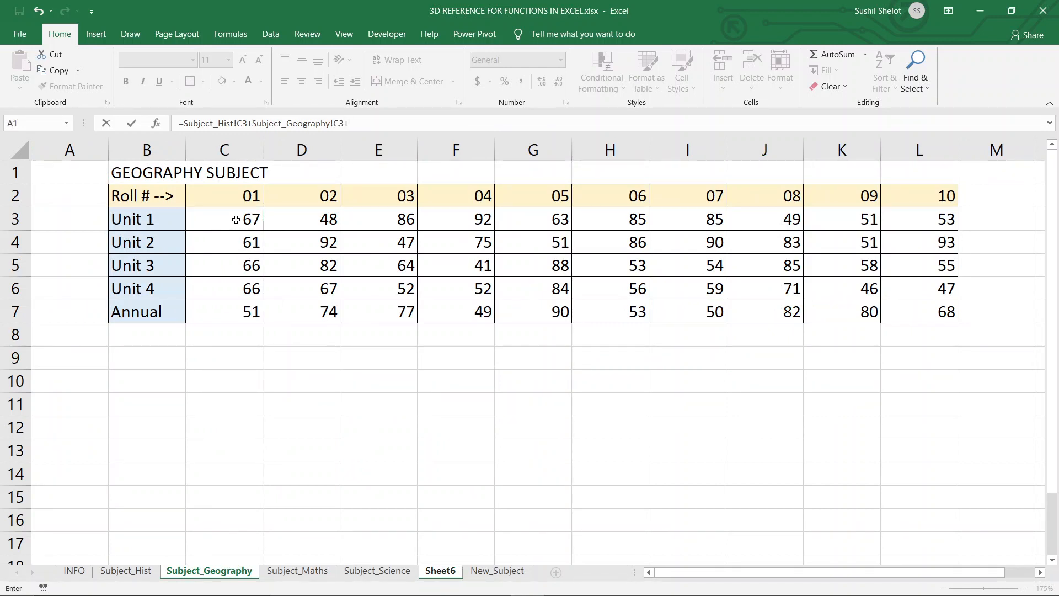
pyautogui.click(301, 572)
pyautogui.click(245, 219)
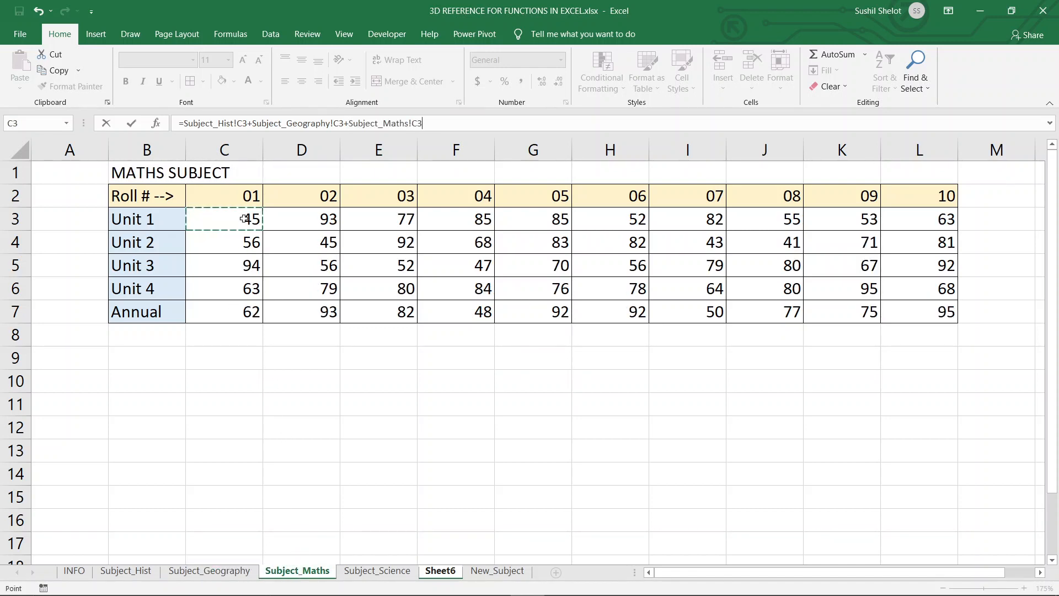
pyautogui.press('Return')
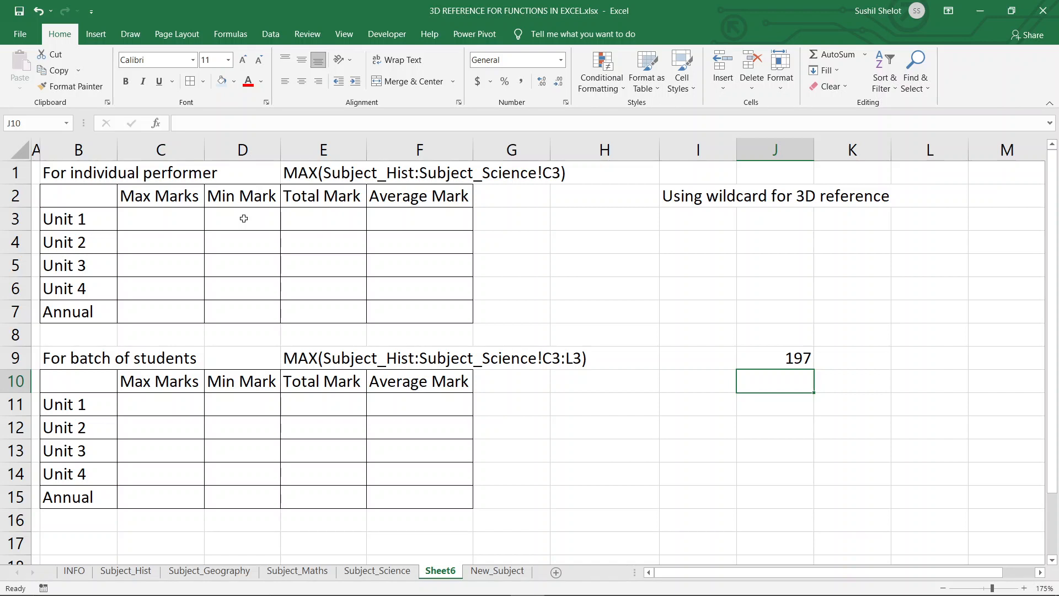
# Clear the contents of cell J9.
pyautogui.click(763, 361)
pyautogui.press('Delete')
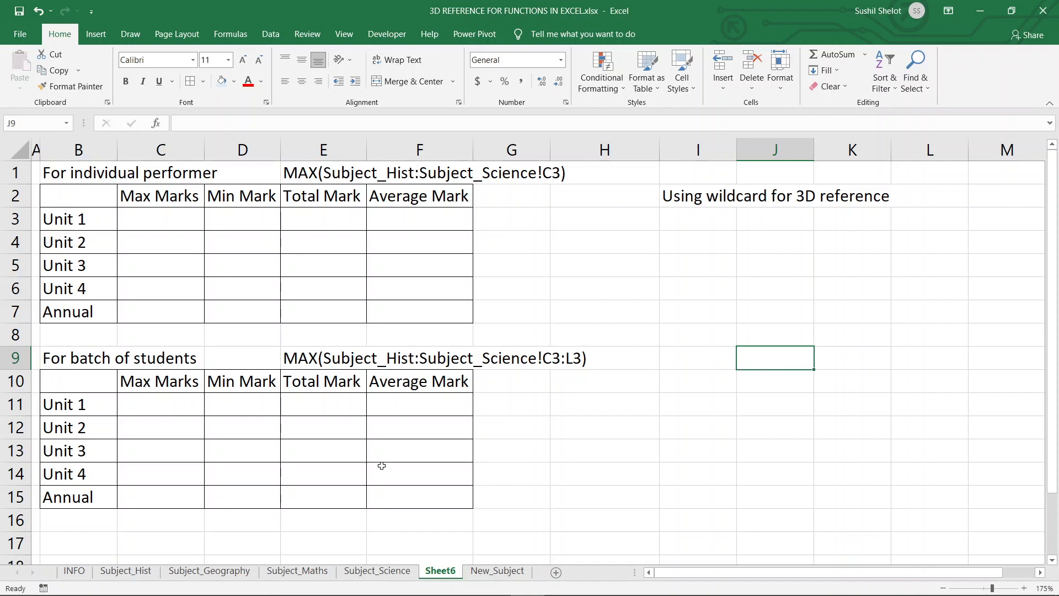
# Open the INFO sheet and select the list of functions usable with 3D references.
pyautogui.click(74, 572)
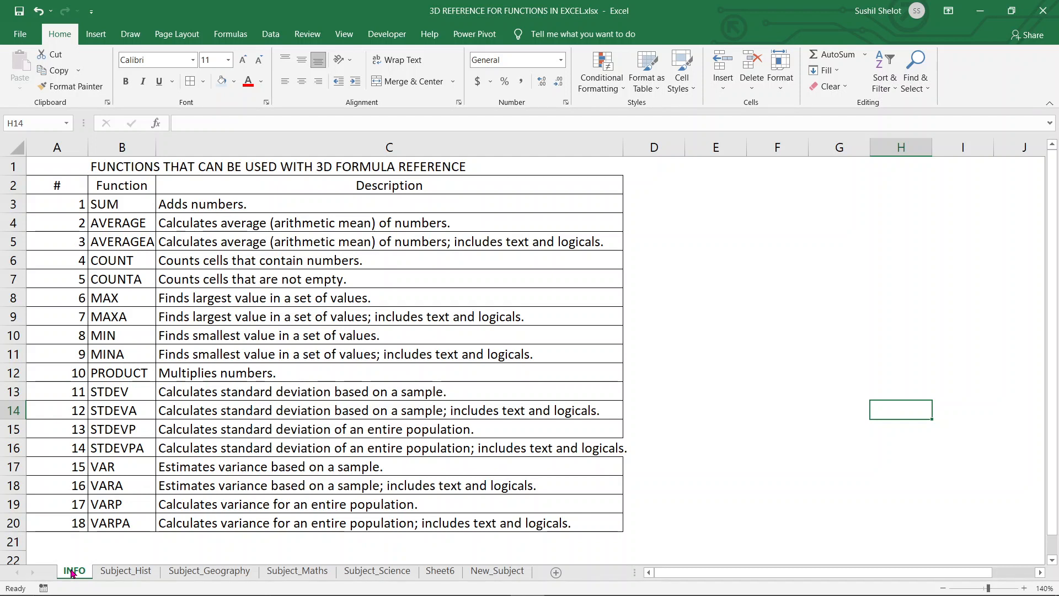
pyautogui.moveTo(127, 202); pyautogui.dragTo(124, 520)
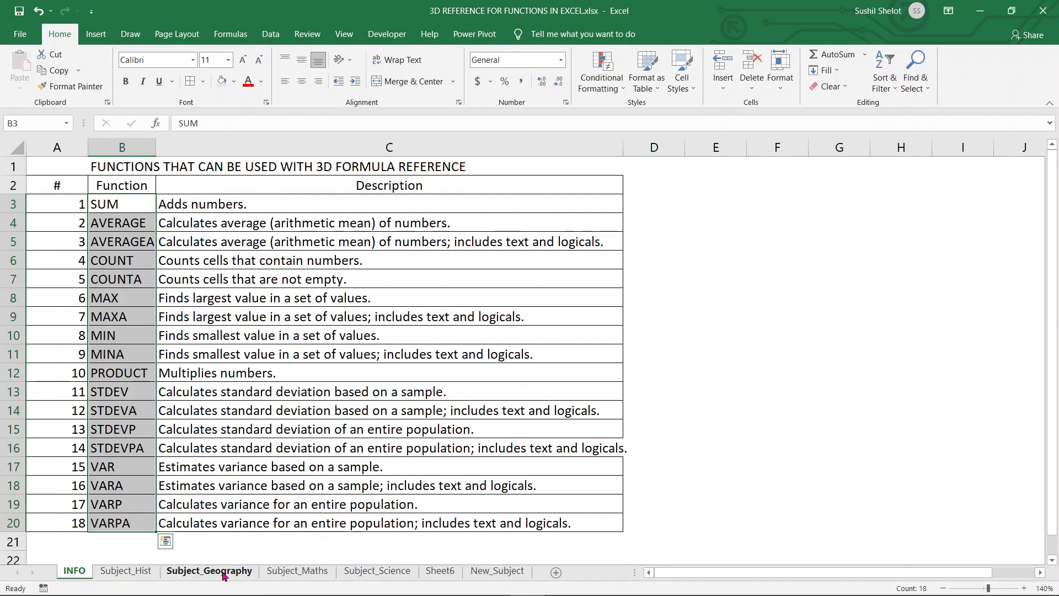
# Return to Sheet6 and examine the row labels and column headers of the individual performer table.
pyautogui.click(434, 575)
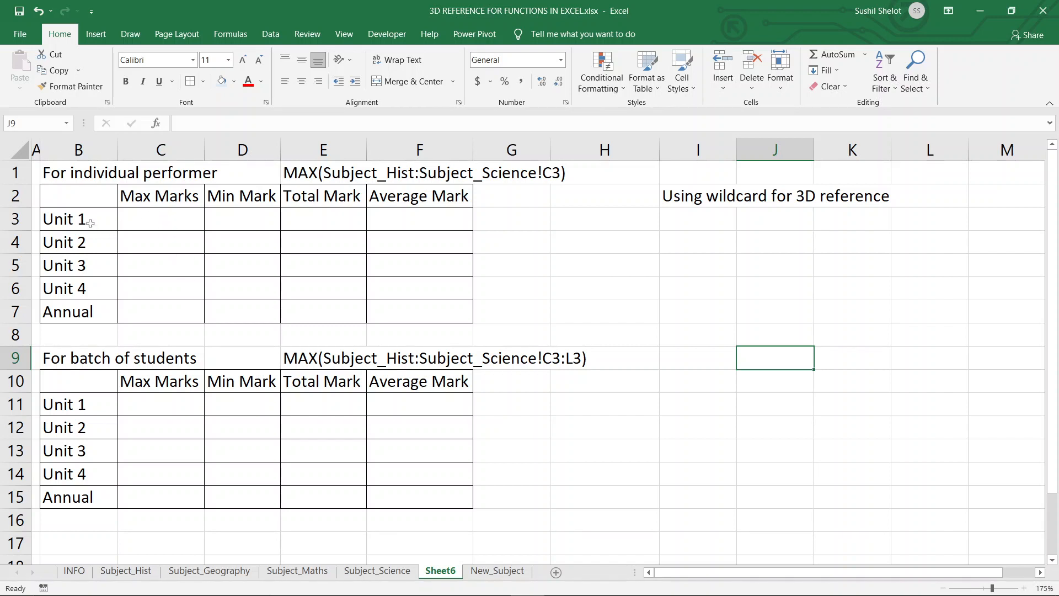
pyautogui.moveTo(89, 223); pyautogui.dragTo(87, 309)
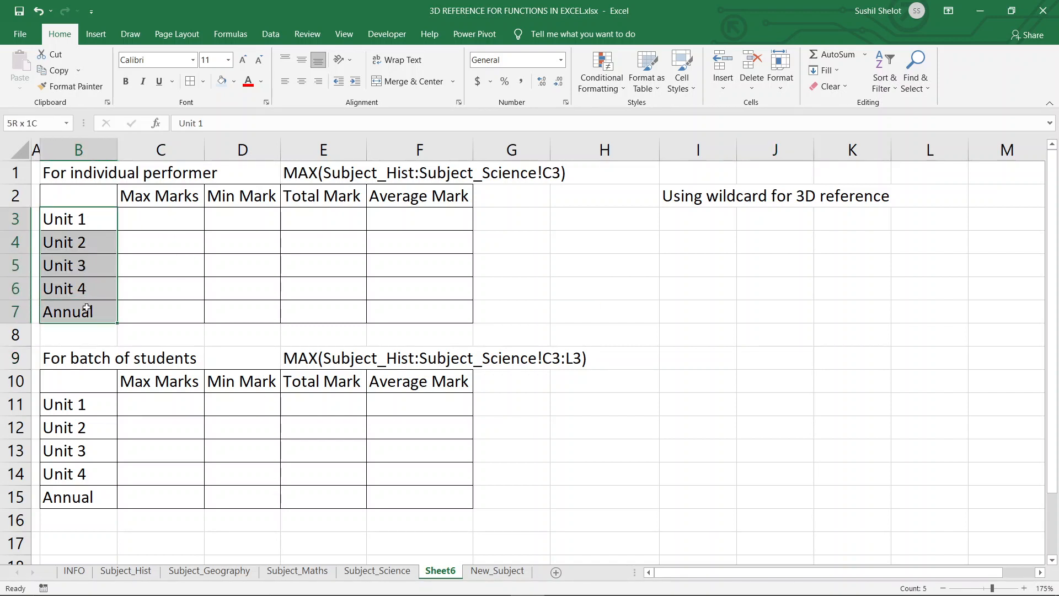
pyautogui.click(84, 175)
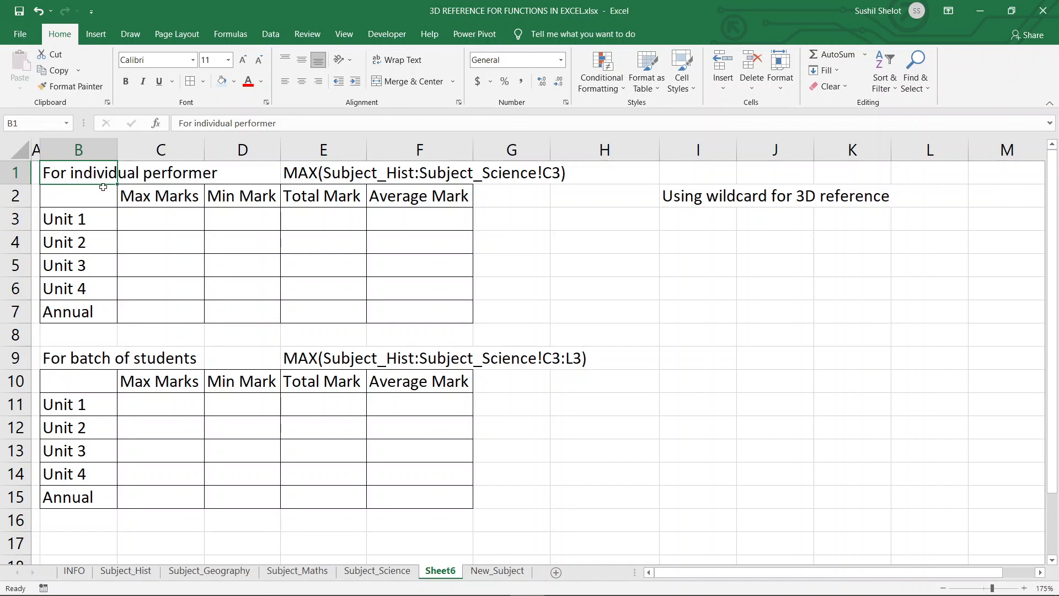
pyautogui.click(162, 196)
pyautogui.click(226, 196)
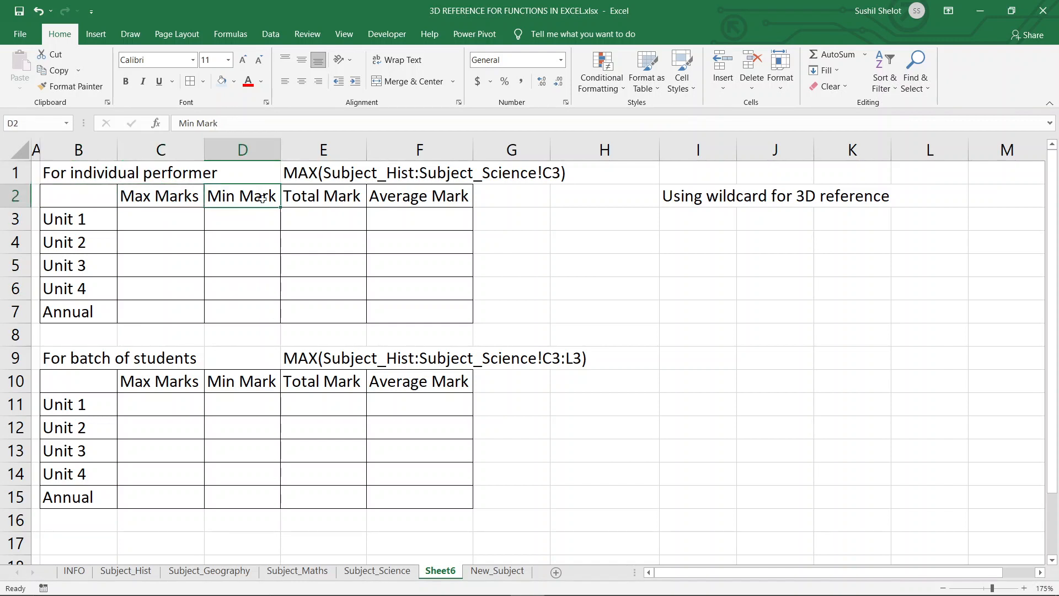
pyautogui.click(311, 198)
pyautogui.click(405, 196)
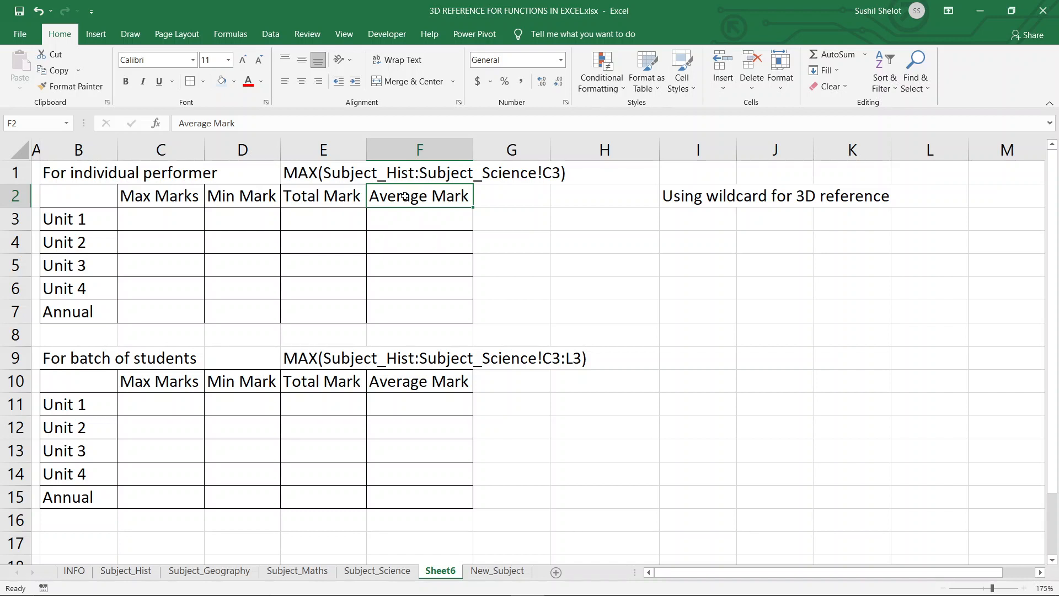
# Begin a MAX function in cell C3 of the individual performer table, replacing an initial SUM entry.
pyautogui.click(170, 220)
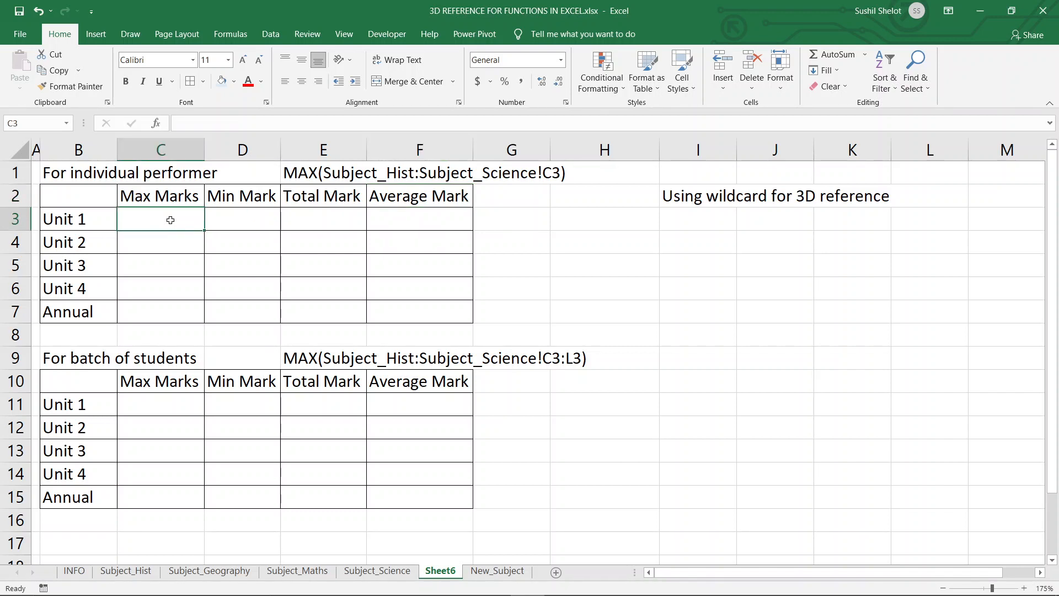
pyautogui.write('=sum')
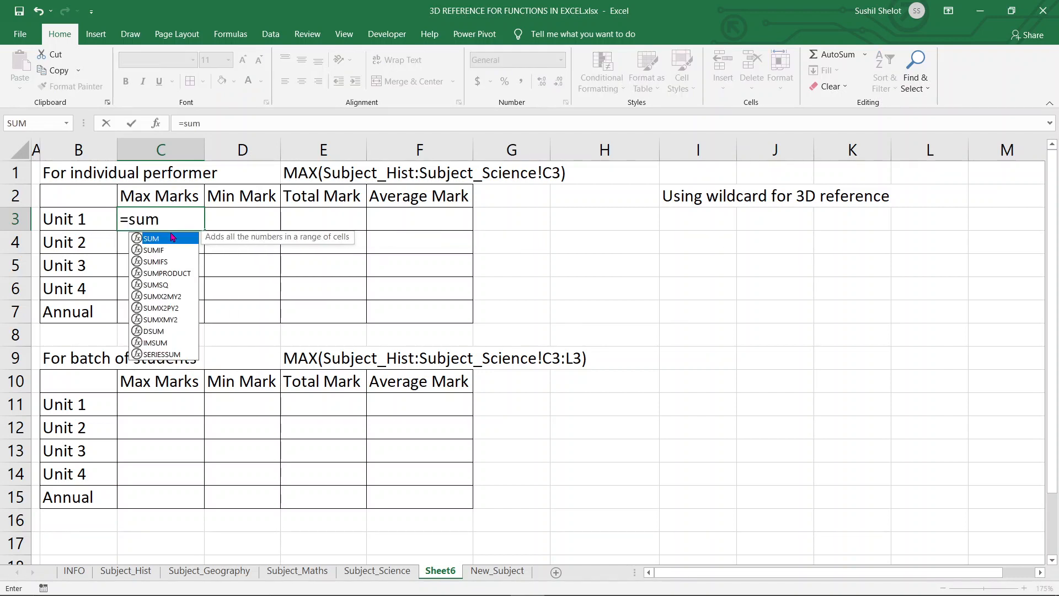
pyautogui.press('BackSpace')
pyautogui.press('BackSpace')
pyautogui.press('BackSpace')
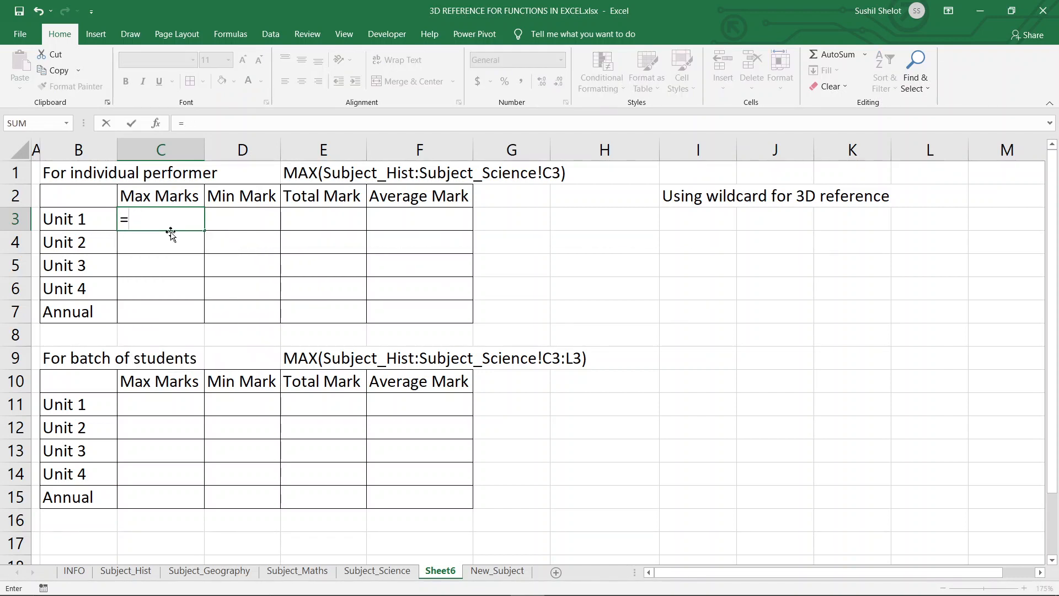
pyautogui.write('Max')
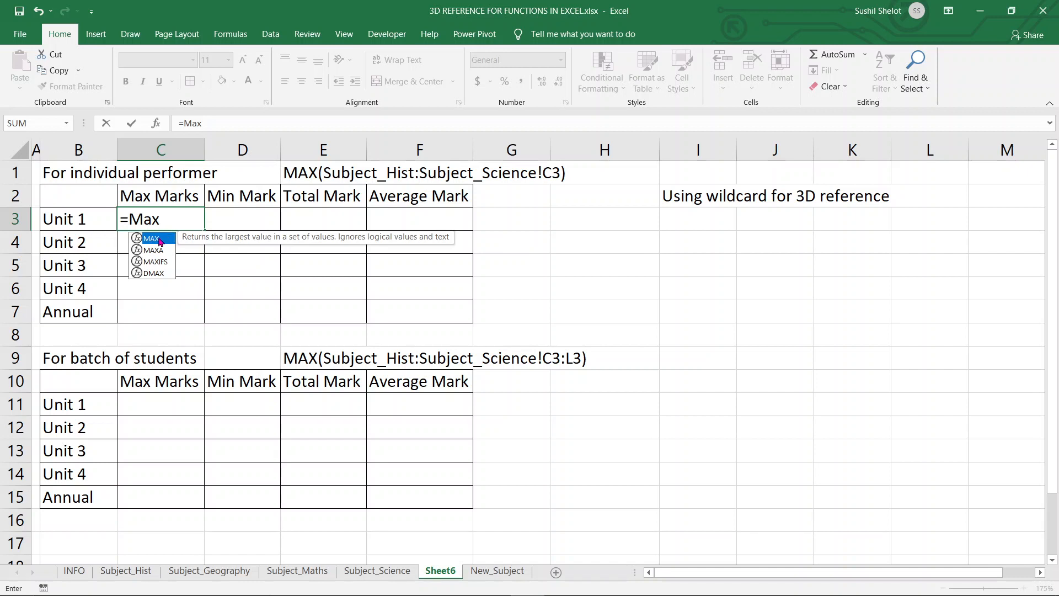
pyautogui.doubleClick(159, 241)
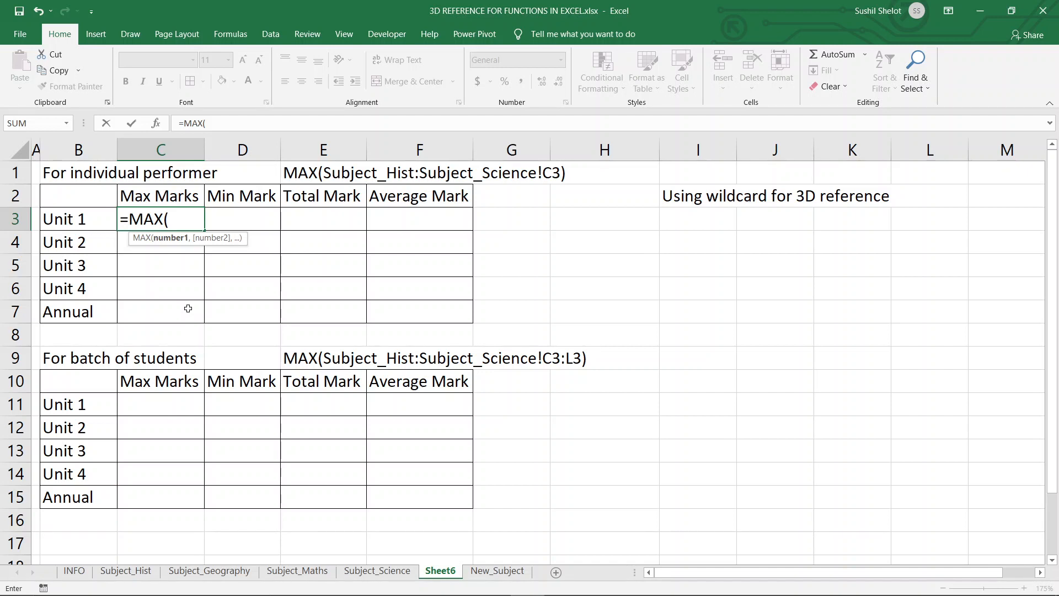
# Complete the formula as =MAX(Subject_Hist:Subject_Science!C3) using a 3D reference across the subject sheets.
pyautogui.click(138, 577)
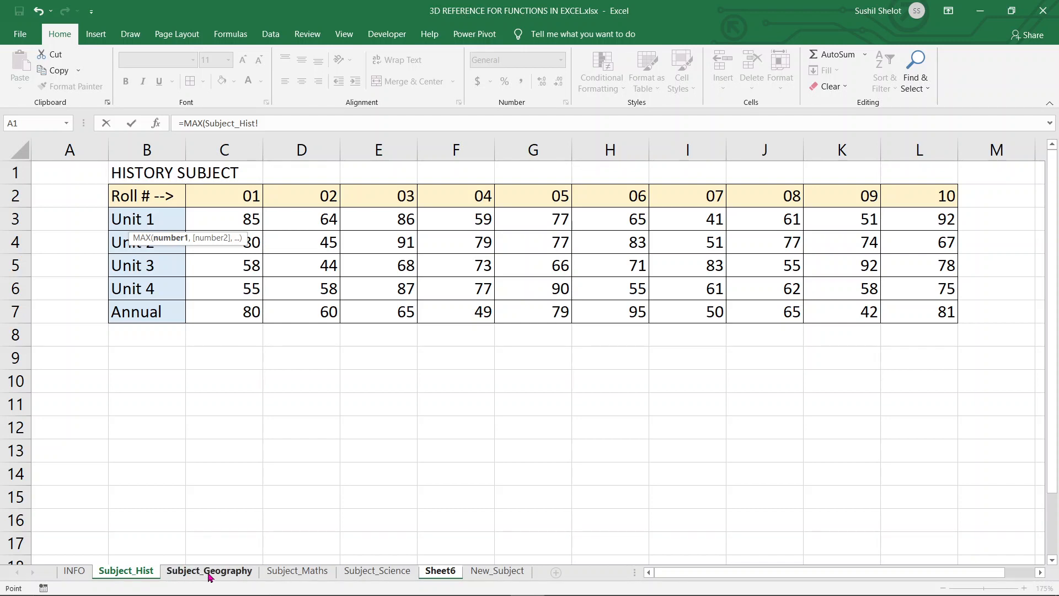
pyautogui.click(310, 126)
pyautogui.press('BackSpace')
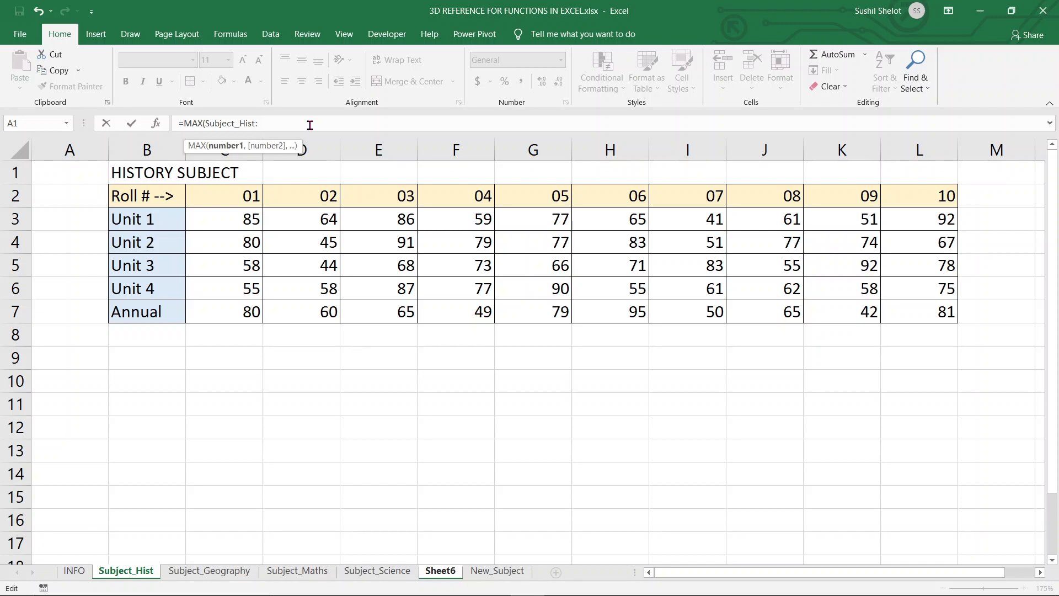
pyautogui.click(398, 576)
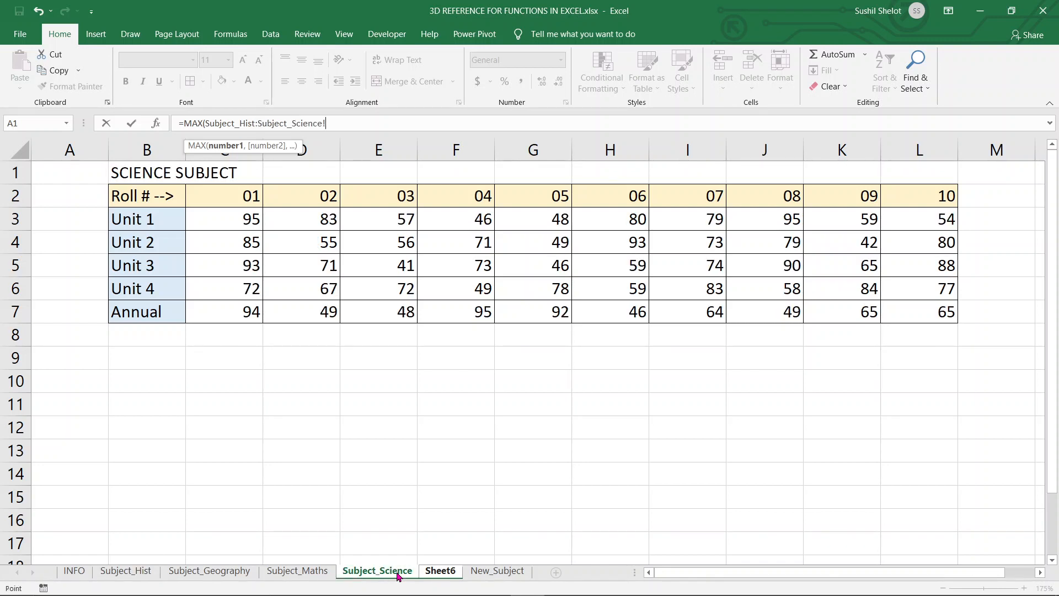
pyautogui.click(248, 220)
pyautogui.write(')')
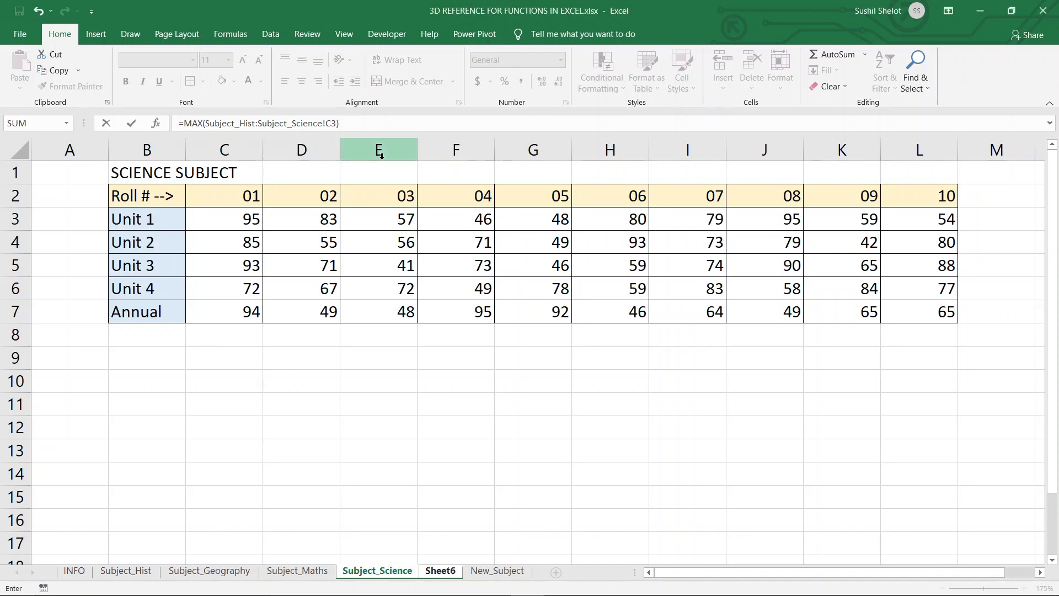
pyautogui.press('Return')
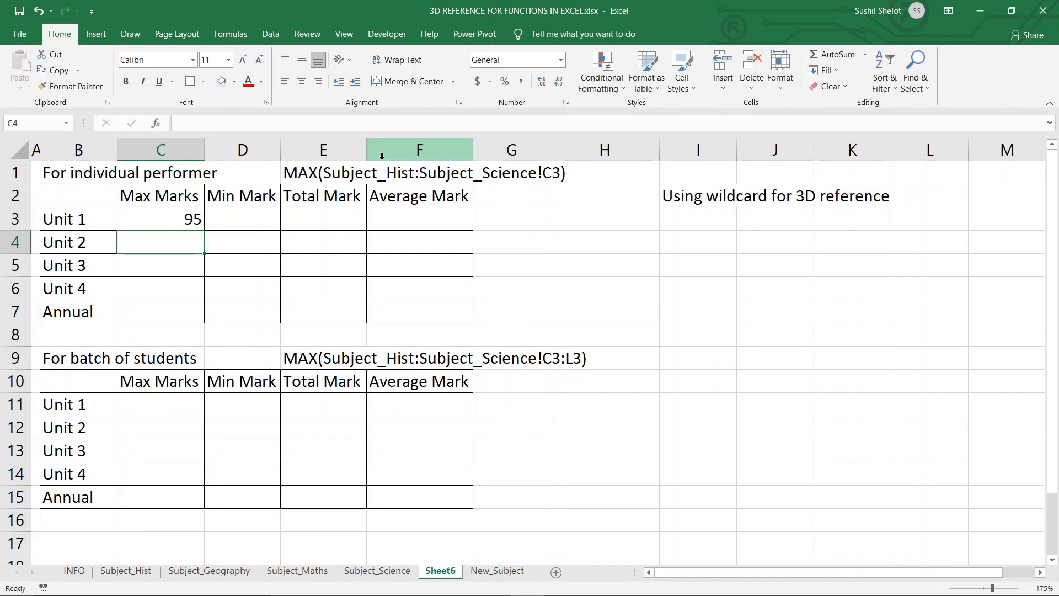
# Begin a MIN function in cell D3 under Min Mark.
pyautogui.click(261, 217)
pyautogui.write('=MIN')
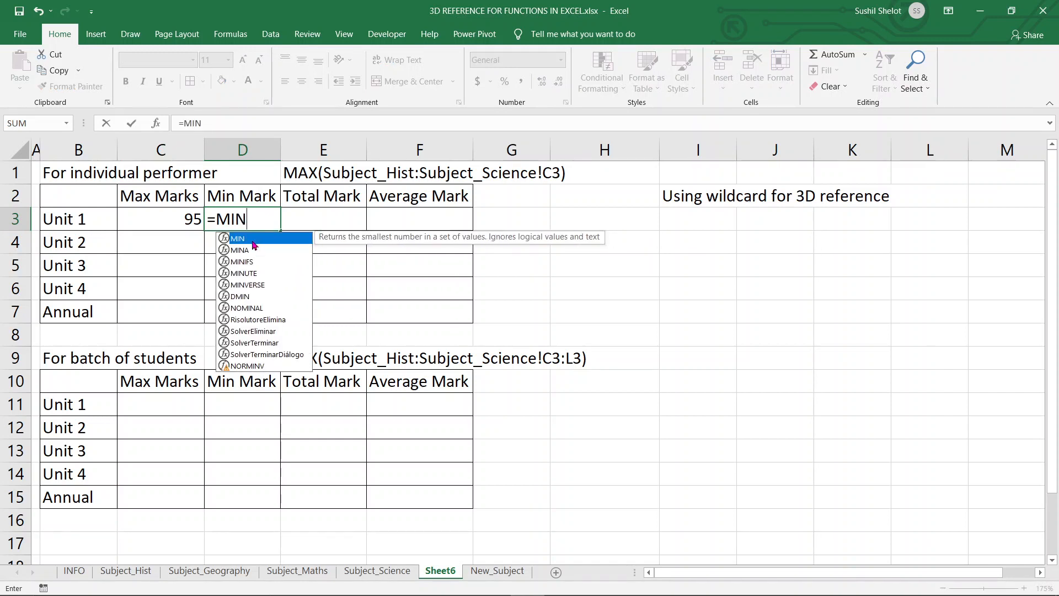
pyautogui.write('(')
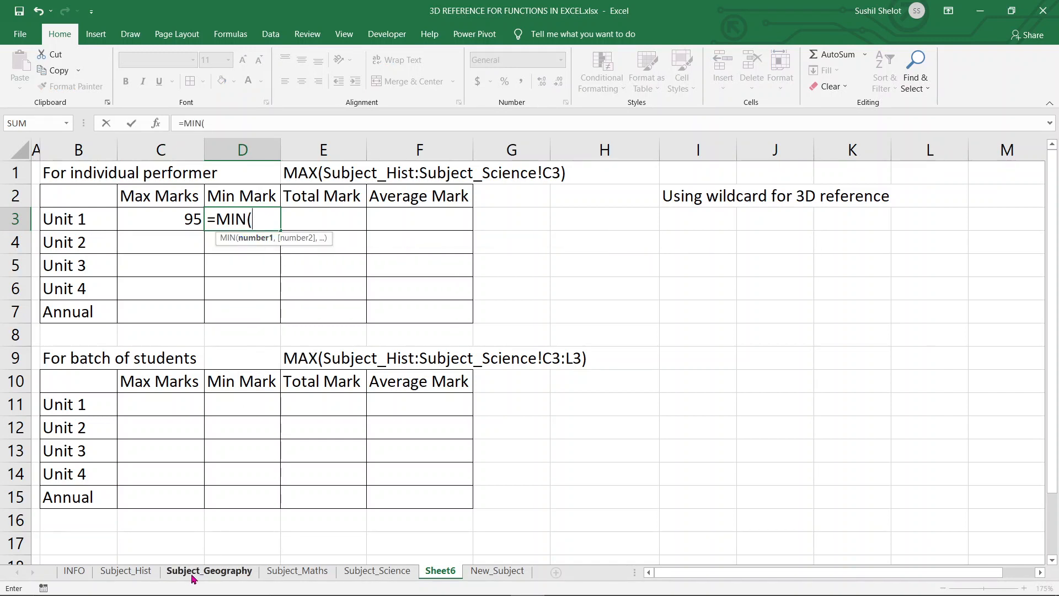
# Complete the formula in D3 as =MIN(Subject_Hist:Subject_Science!C3) using a 3D reference across the subject sheets.
pyautogui.click(139, 574)
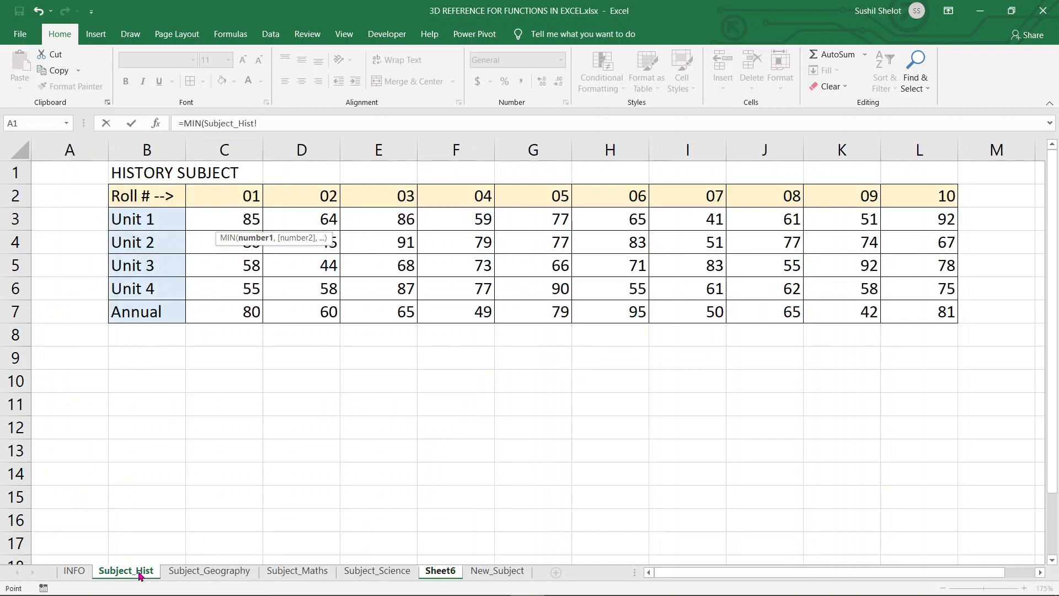
pyautogui.click(270, 122)
pyautogui.press('BackSpace')
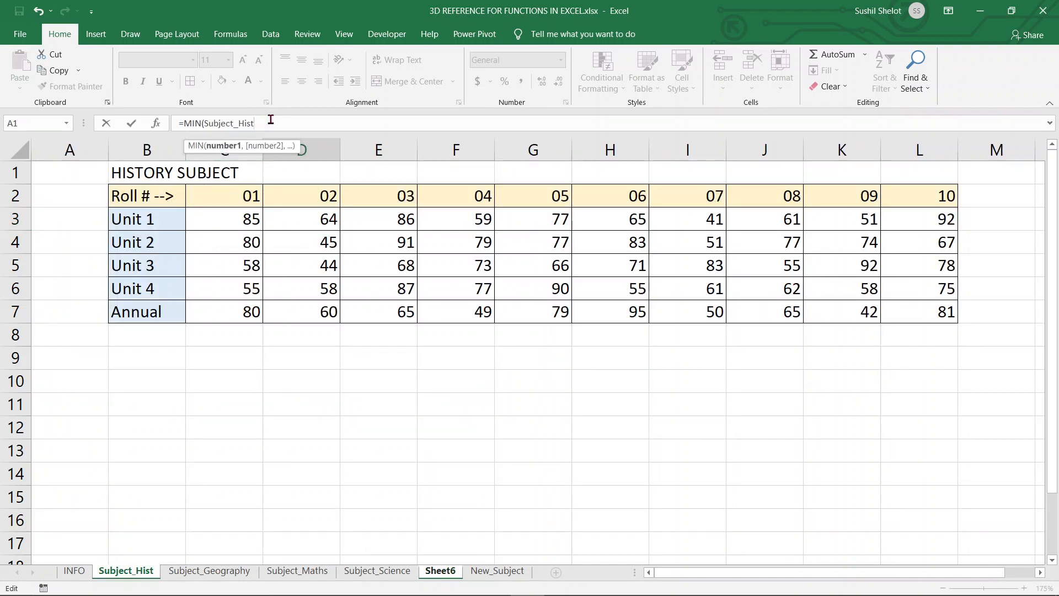
pyautogui.write(':')
pyautogui.click(377, 575)
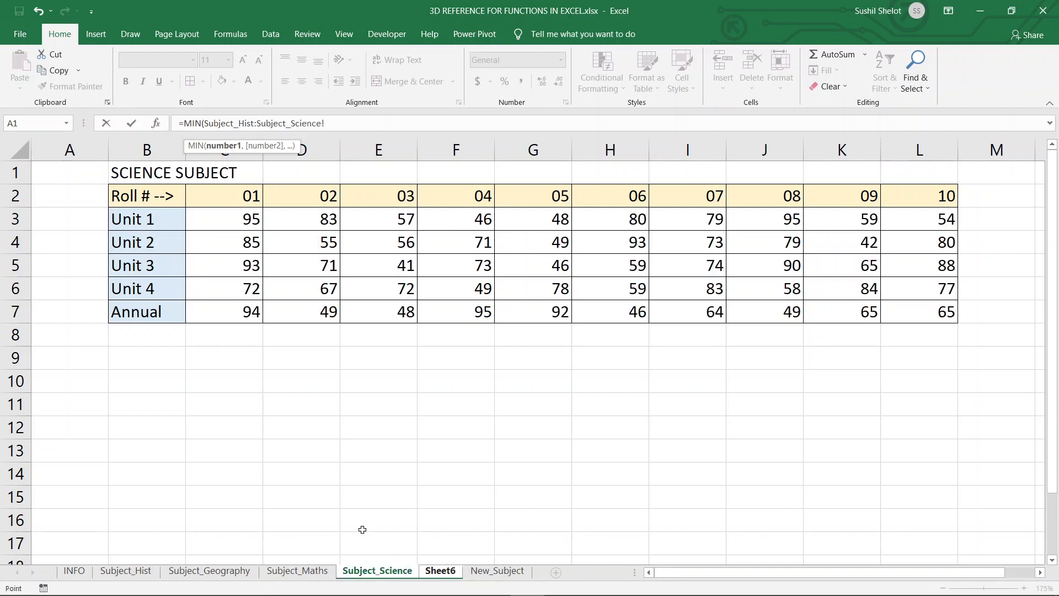
pyautogui.click(248, 220)
pyautogui.write(')')
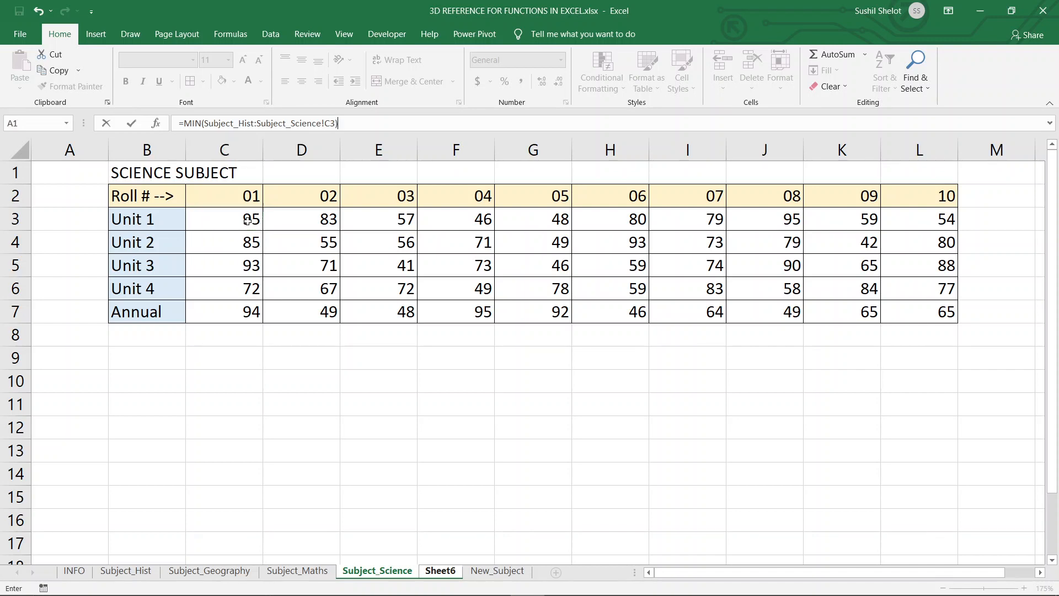
pyautogui.press('Return')
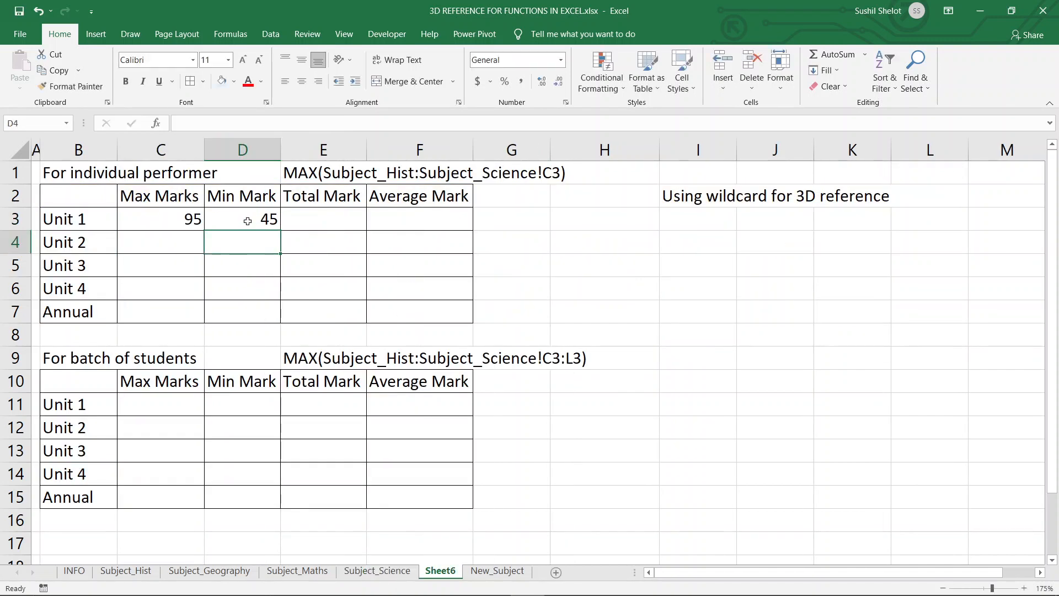
# Enter =SUM(Subject_Hist:Subject_Science!C3) in cell E3 under Total Mark using a 3D reference.
pyautogui.click(248, 221)
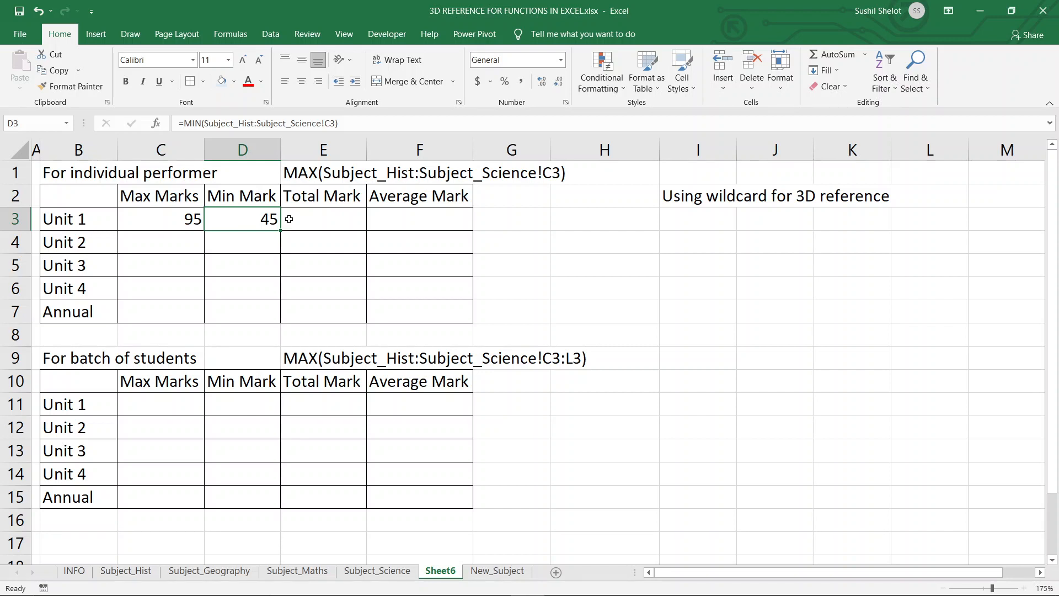
pyautogui.click(346, 223)
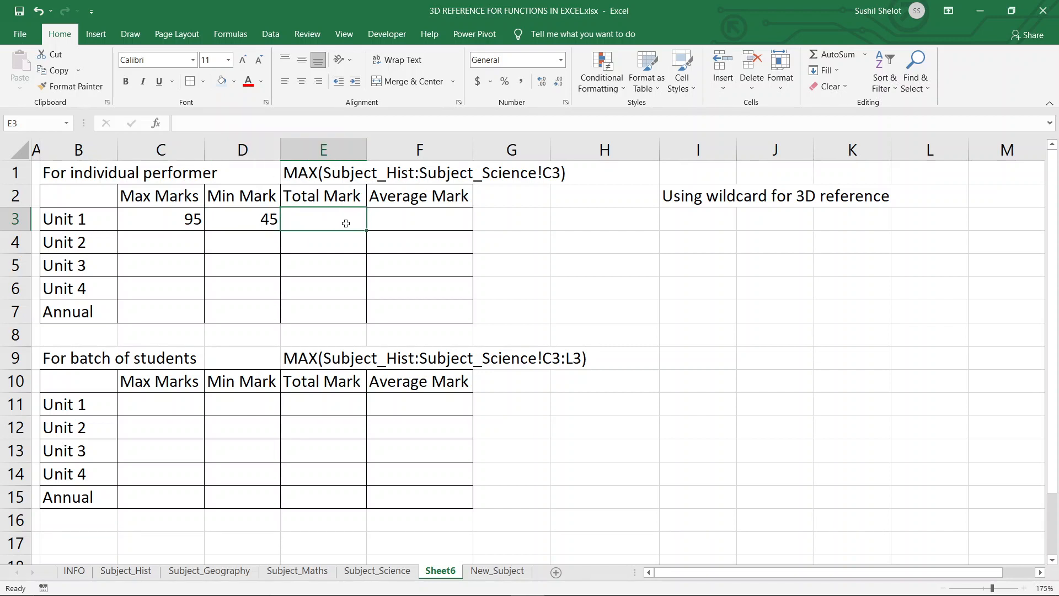
pyautogui.write('=sum')
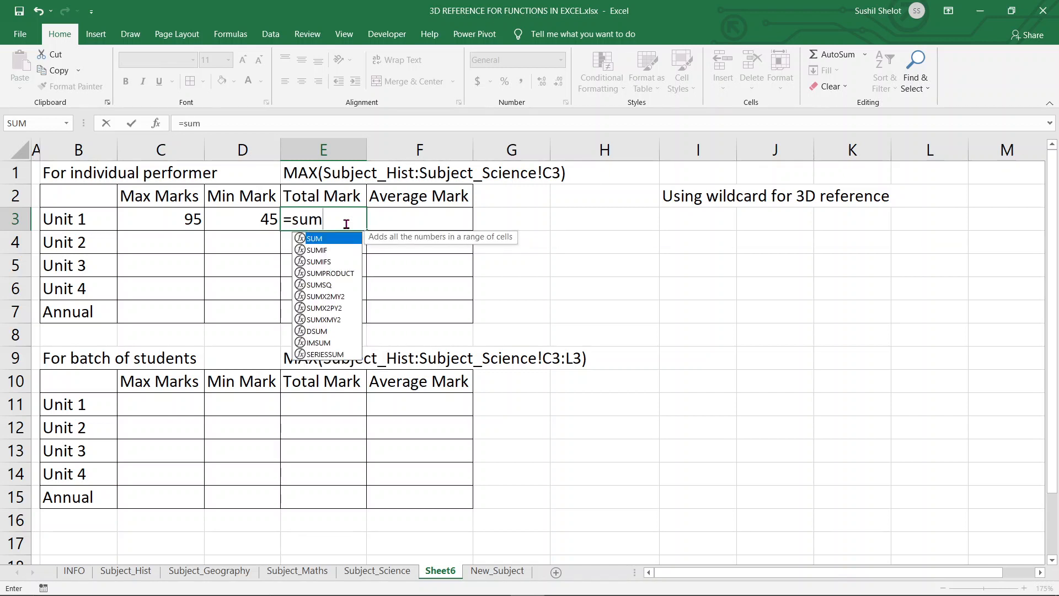
pyautogui.doubleClick(326, 239)
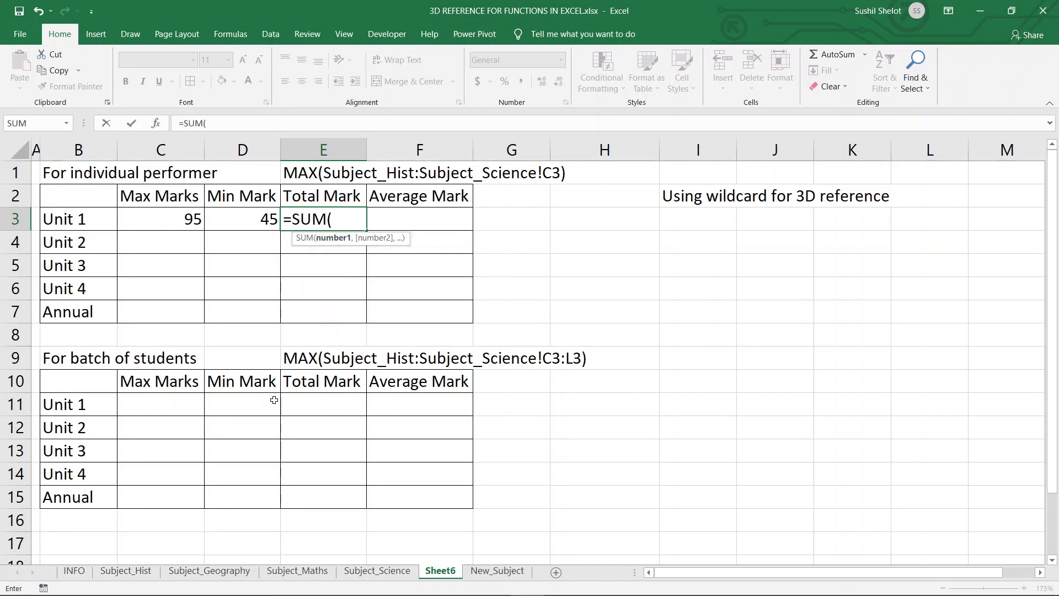
pyautogui.click(123, 574)
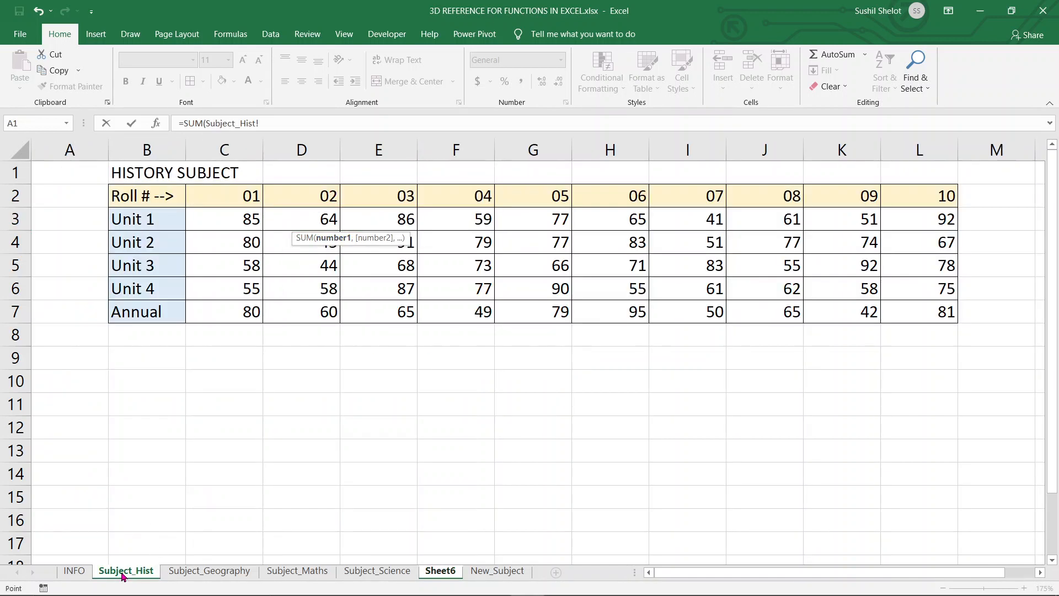
pyautogui.press('BackSpace')
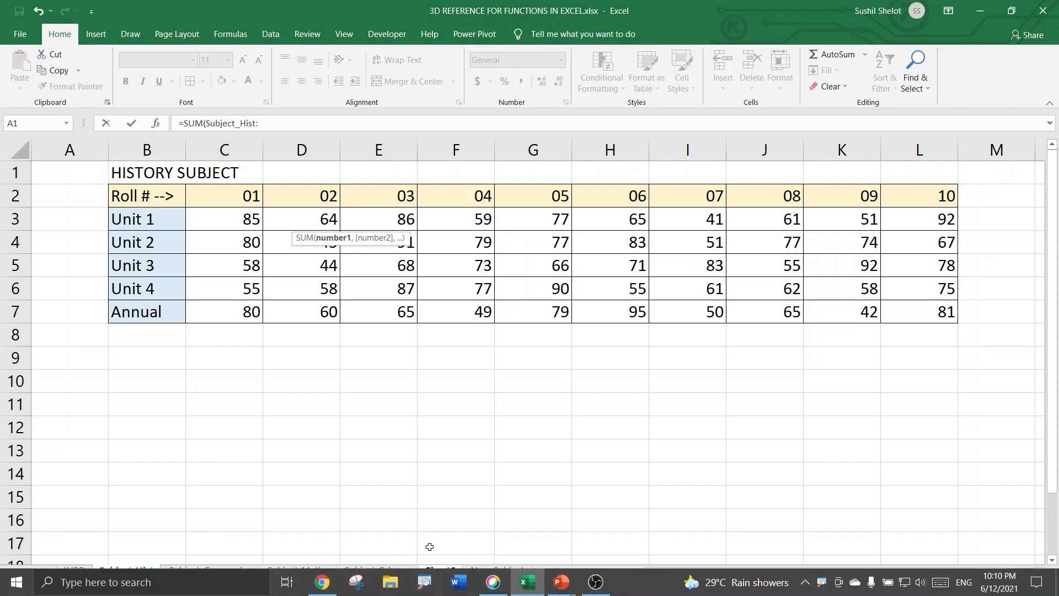
pyautogui.click(398, 574)
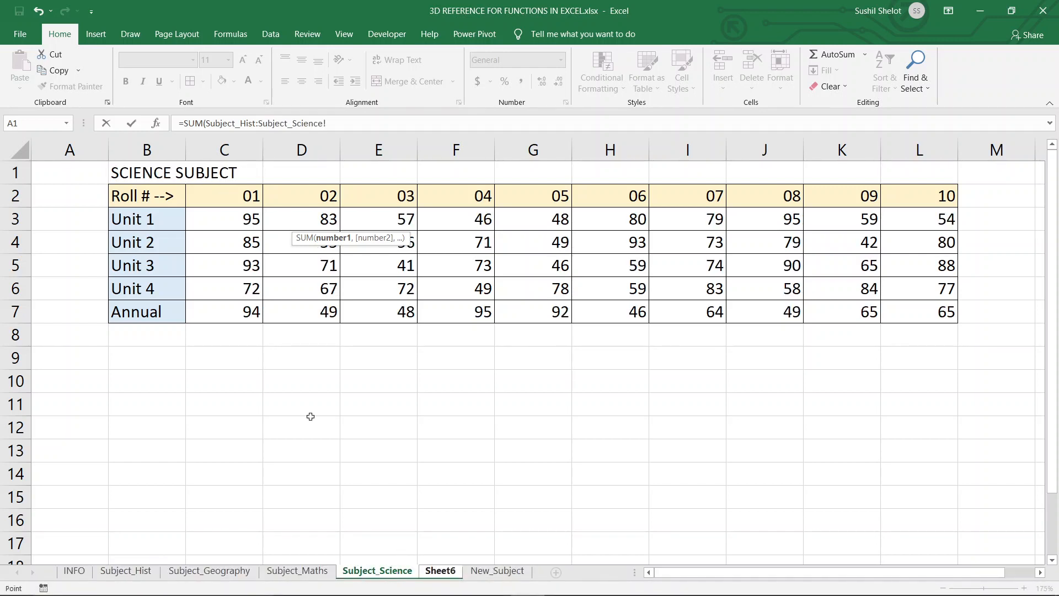
pyautogui.click(236, 225)
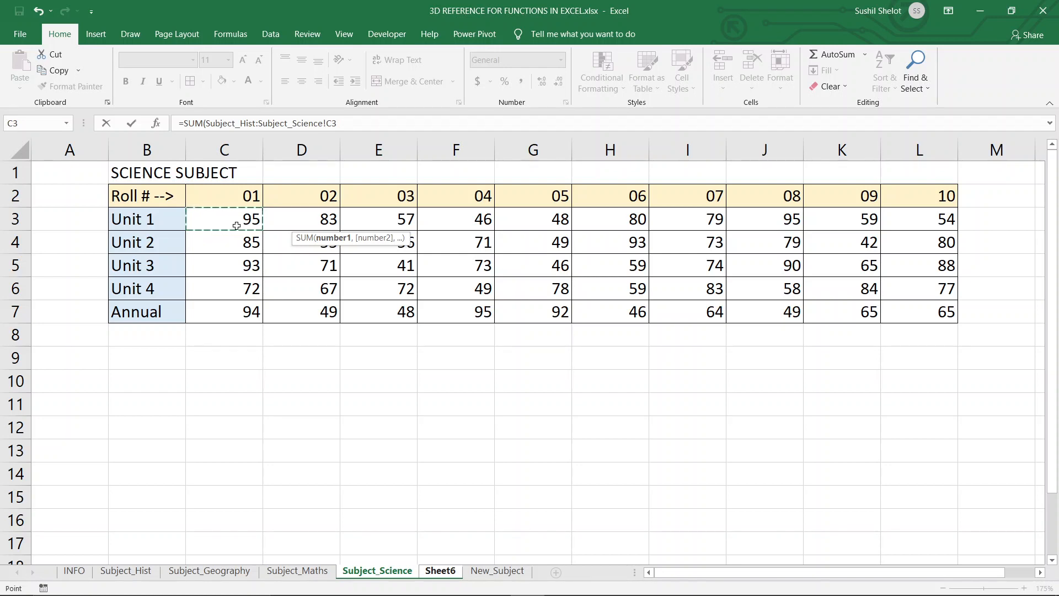
pyautogui.write(')')
pyautogui.press('Return')
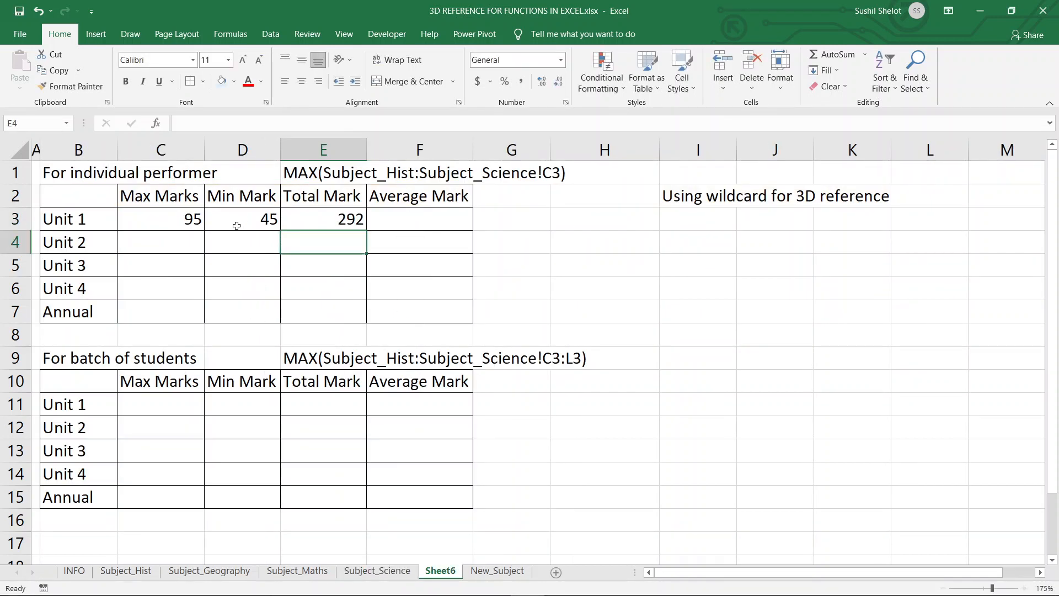
# Enter =AVERAGE(Subject_Hist:Subject_Science!C3) in cell F3 under Average Mark using a 3D reference.
pyautogui.click(327, 216)
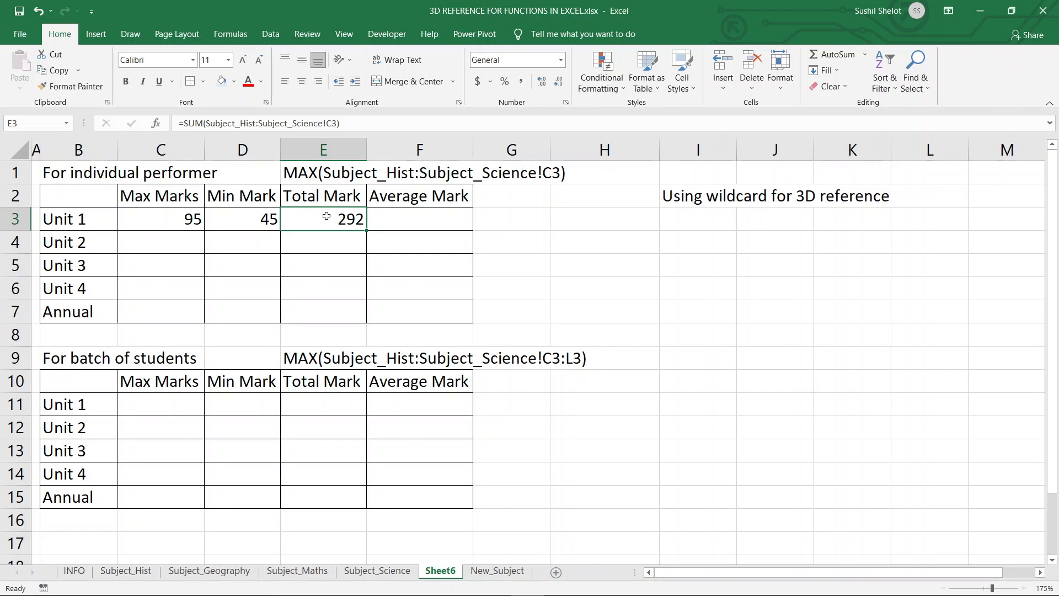
pyautogui.click(399, 223)
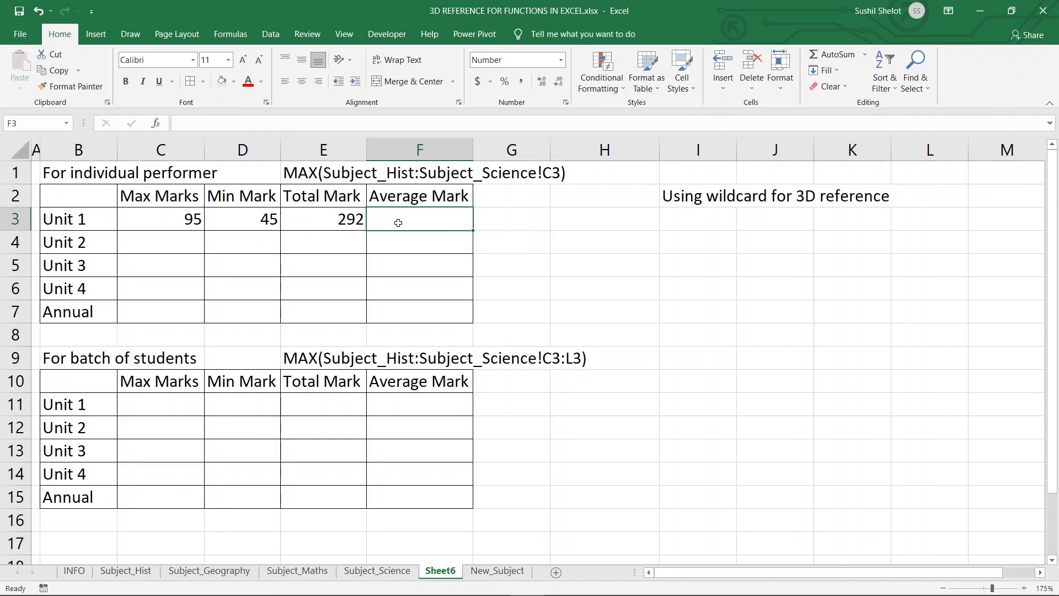
pyautogui.write('=Aver')
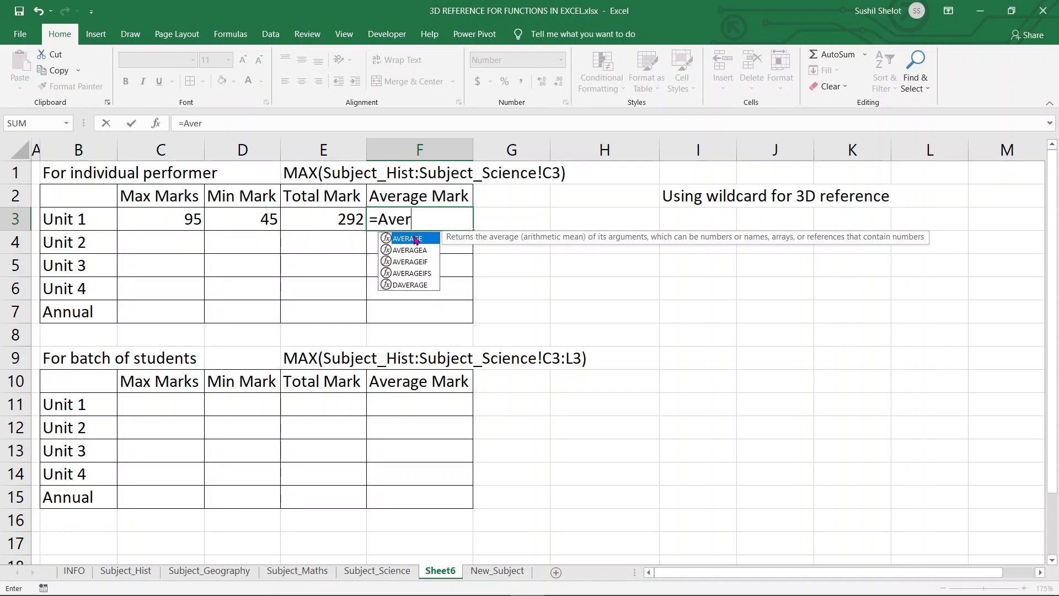
pyautogui.doubleClick(414, 238)
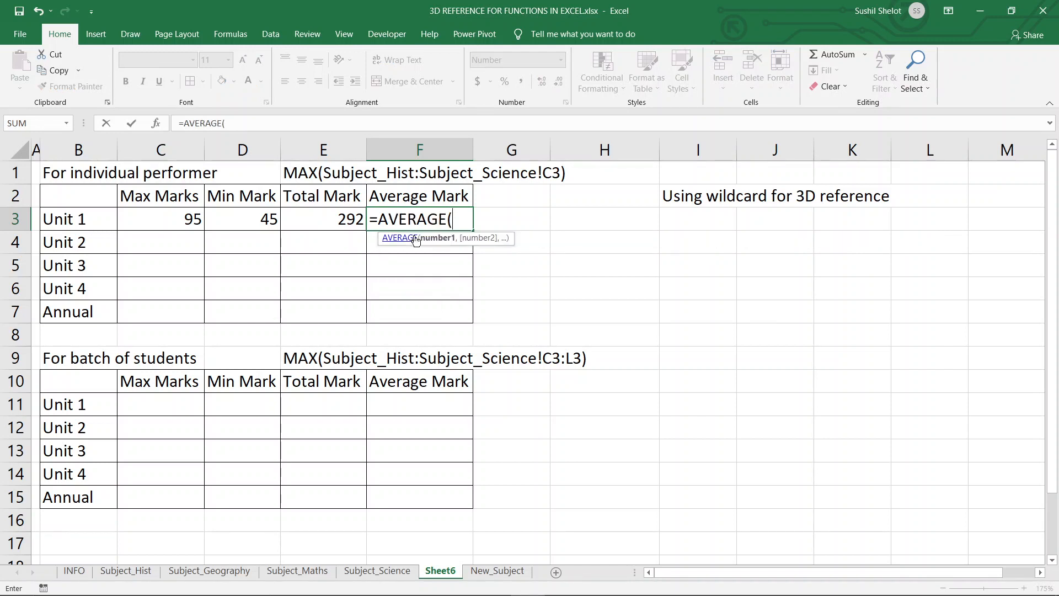
pyautogui.click(134, 574)
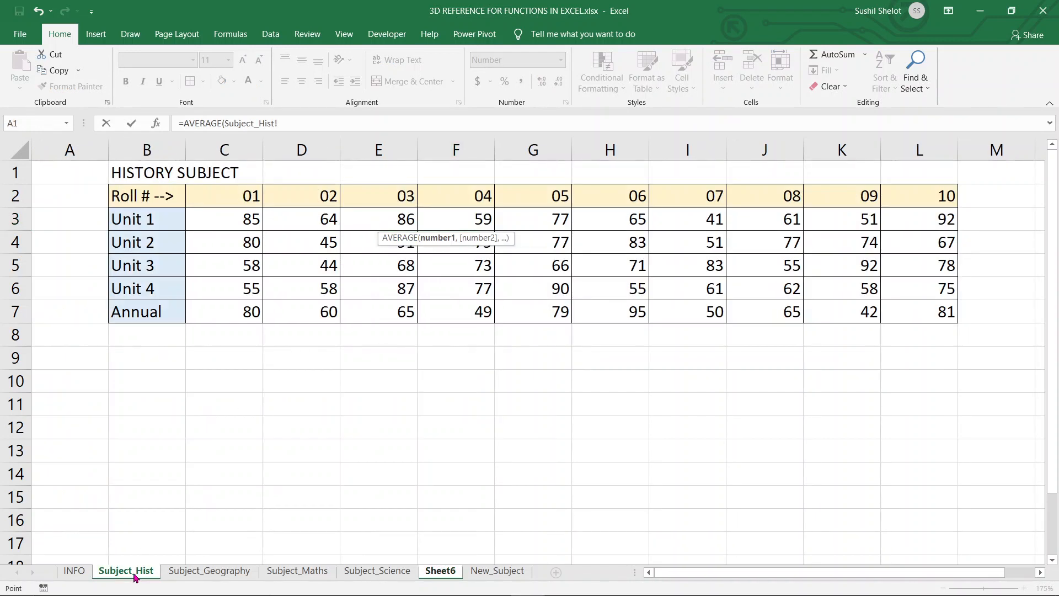
pyautogui.press('BackSpace')
pyautogui.click(373, 573)
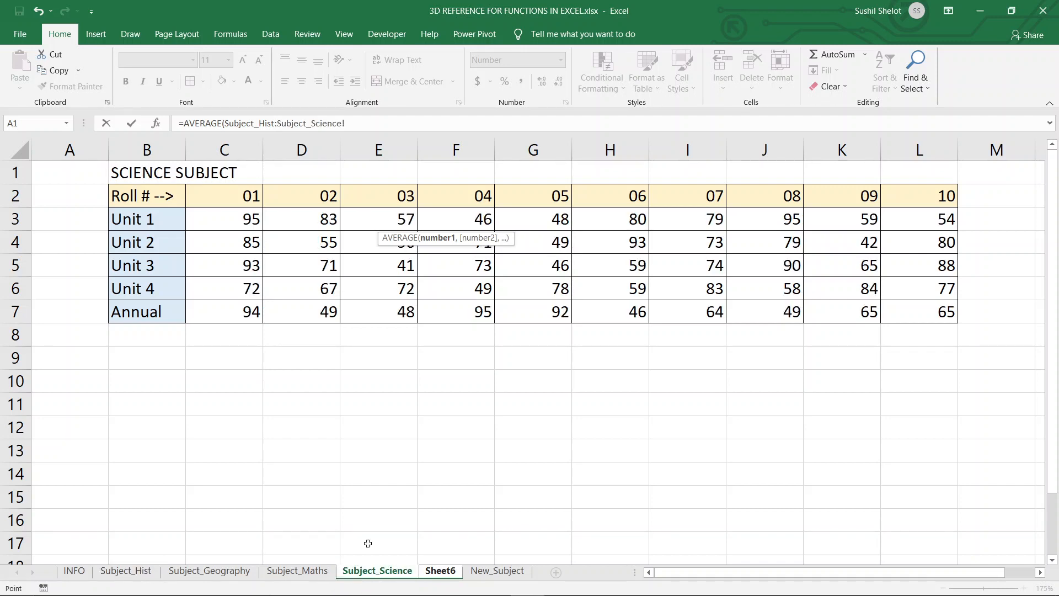
pyautogui.click(241, 218)
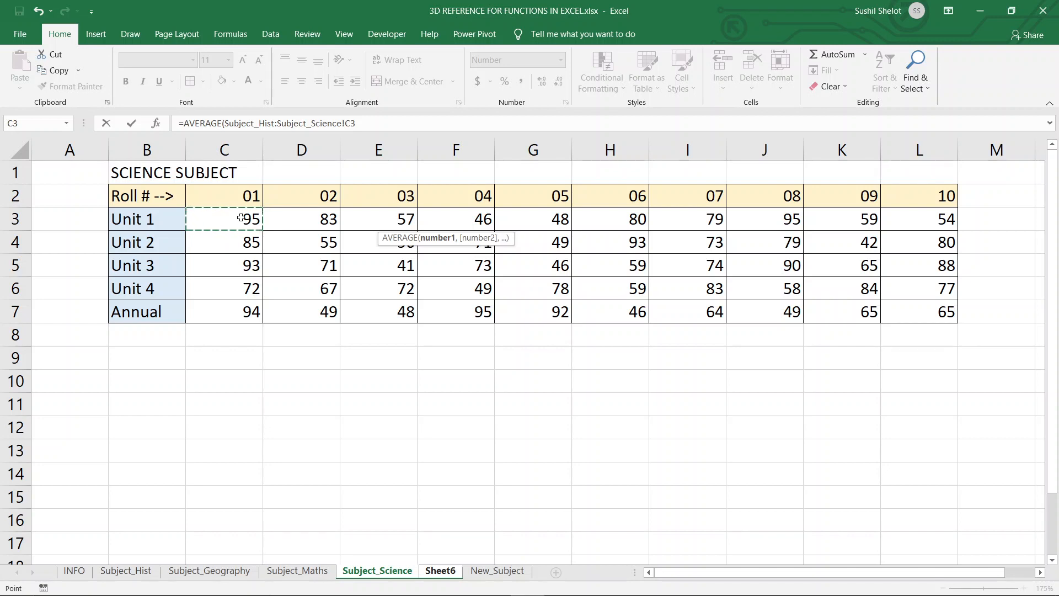
pyautogui.write(')')
pyautogui.press('Return')
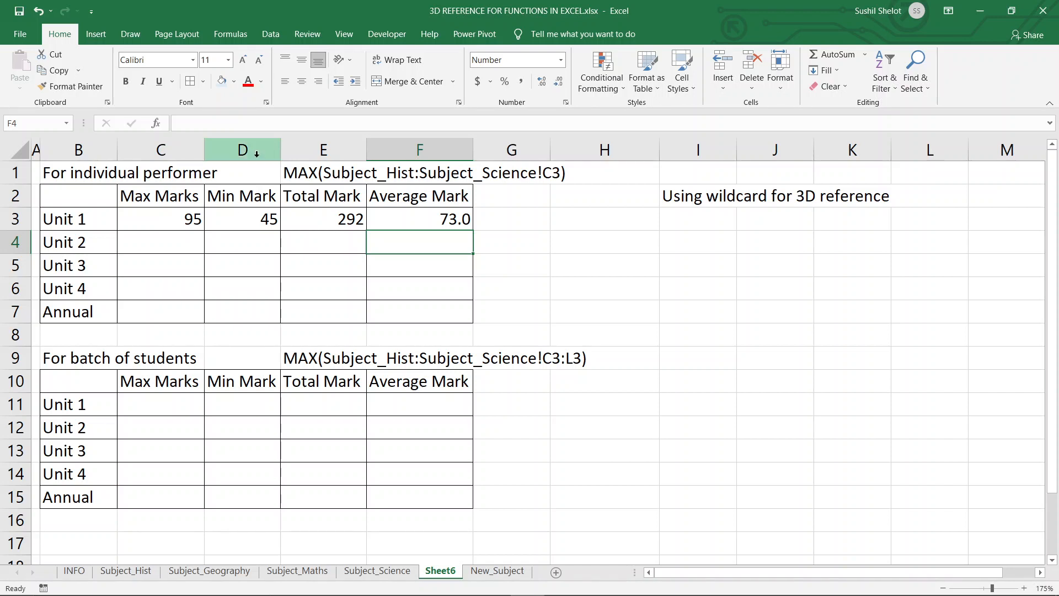
# Fill the Max, Min, Total and Average formulas from row 3 down through the Annual row of the individual performer table.
pyautogui.click(305, 177)
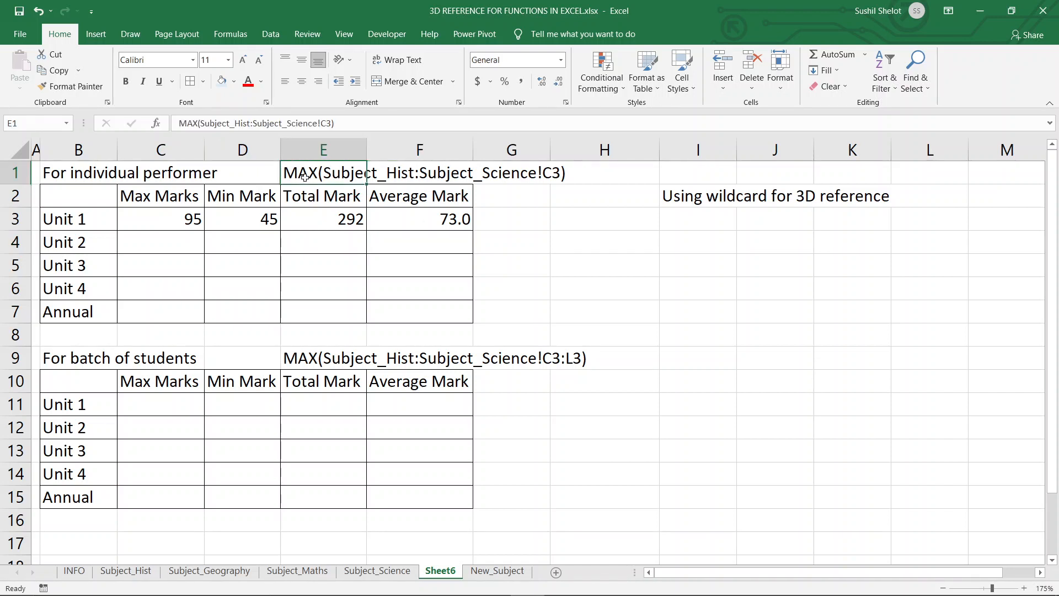
pyautogui.moveTo(174, 215); pyautogui.dragTo(415, 215)
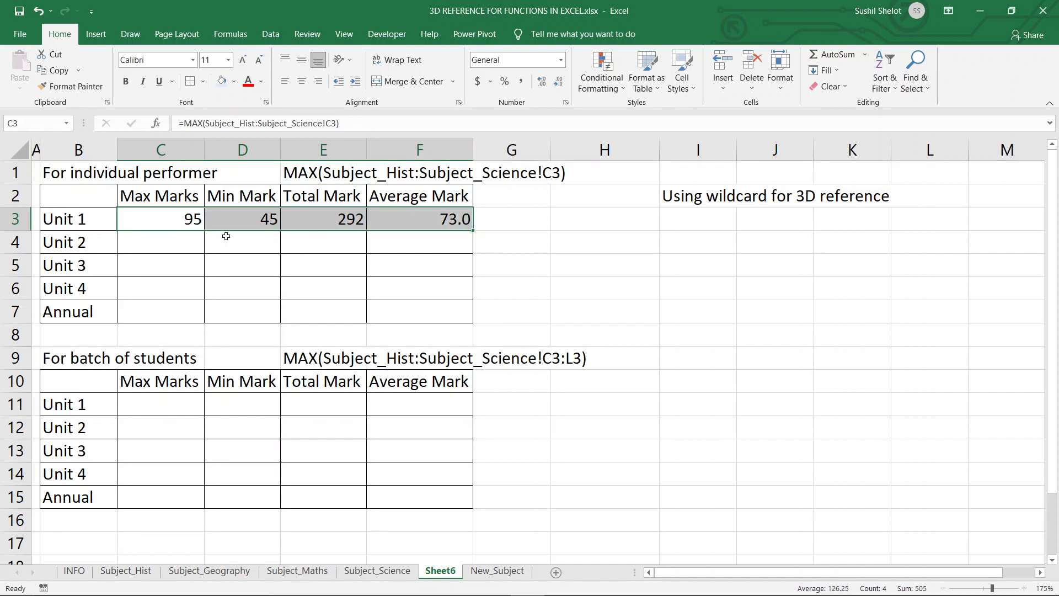
pyautogui.click(188, 221)
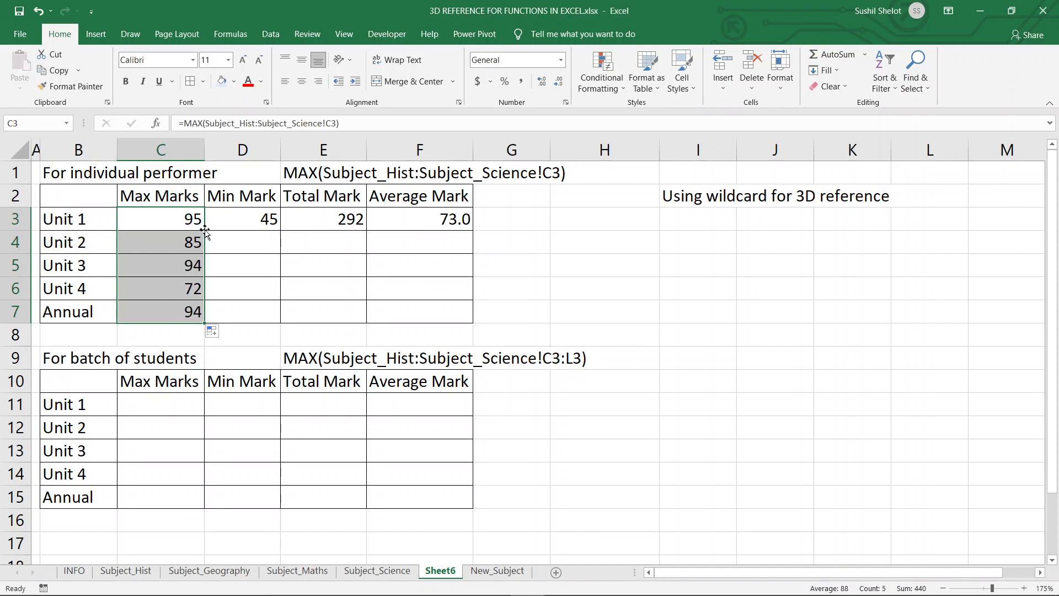
pyautogui.click(192, 241)
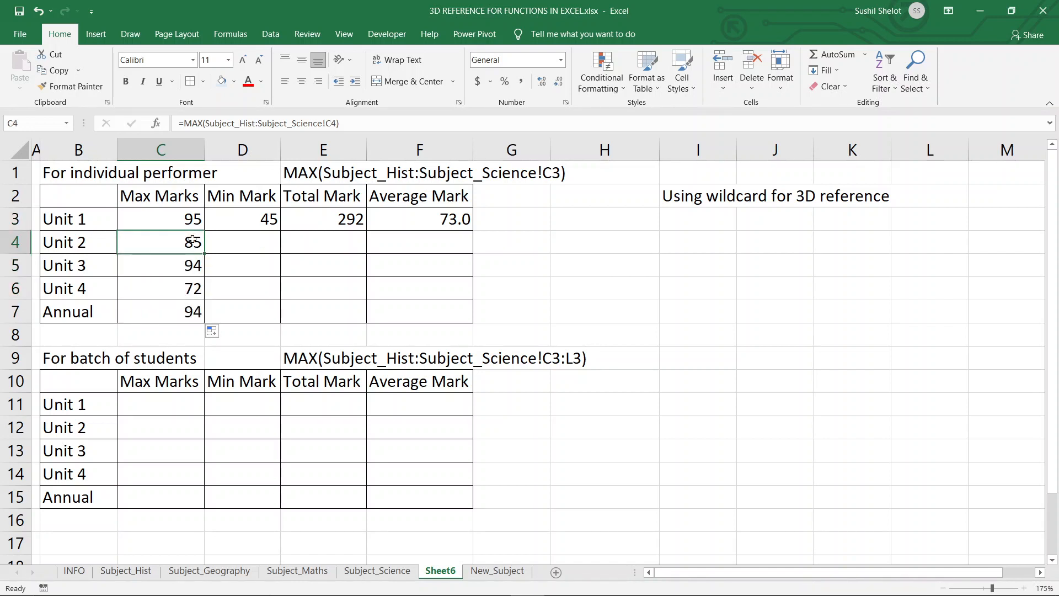
pyautogui.click(190, 265)
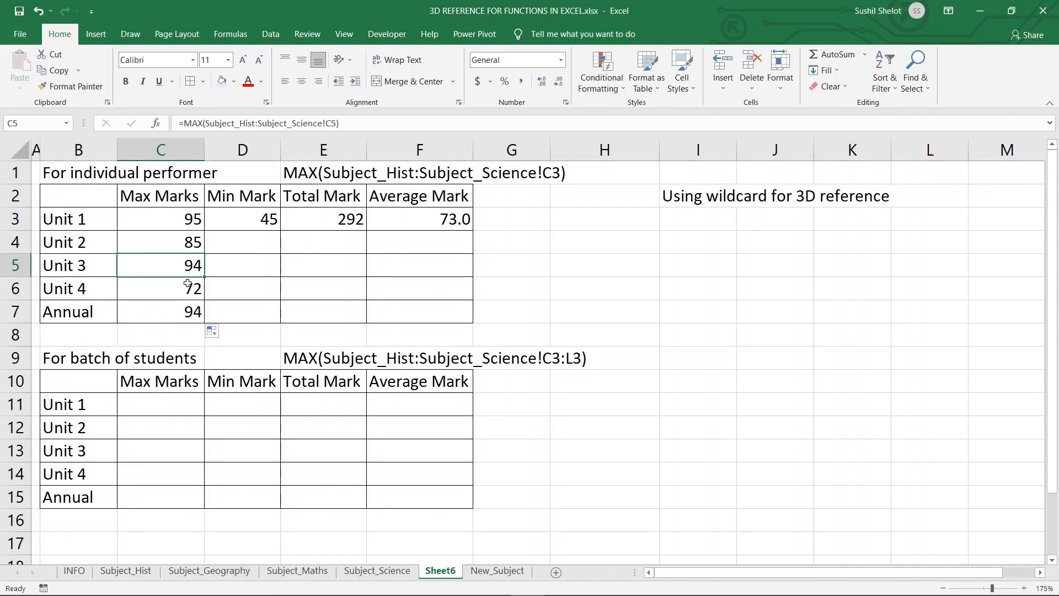
pyautogui.click(186, 288)
pyautogui.click(185, 310)
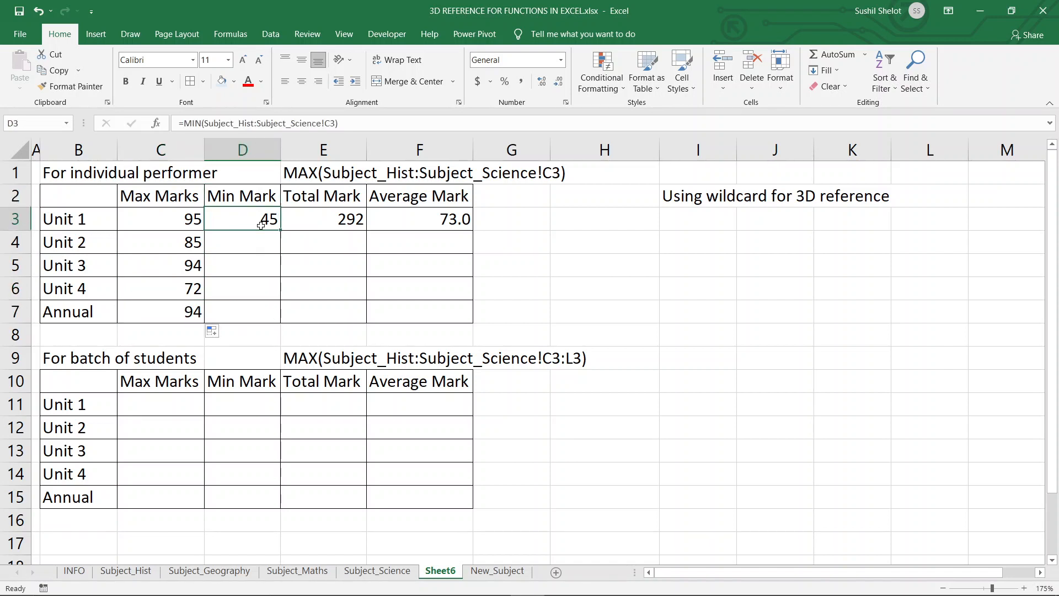
pyautogui.moveTo(251, 221); pyautogui.dragTo(466, 221)
pyautogui.doubleClick(475, 228)
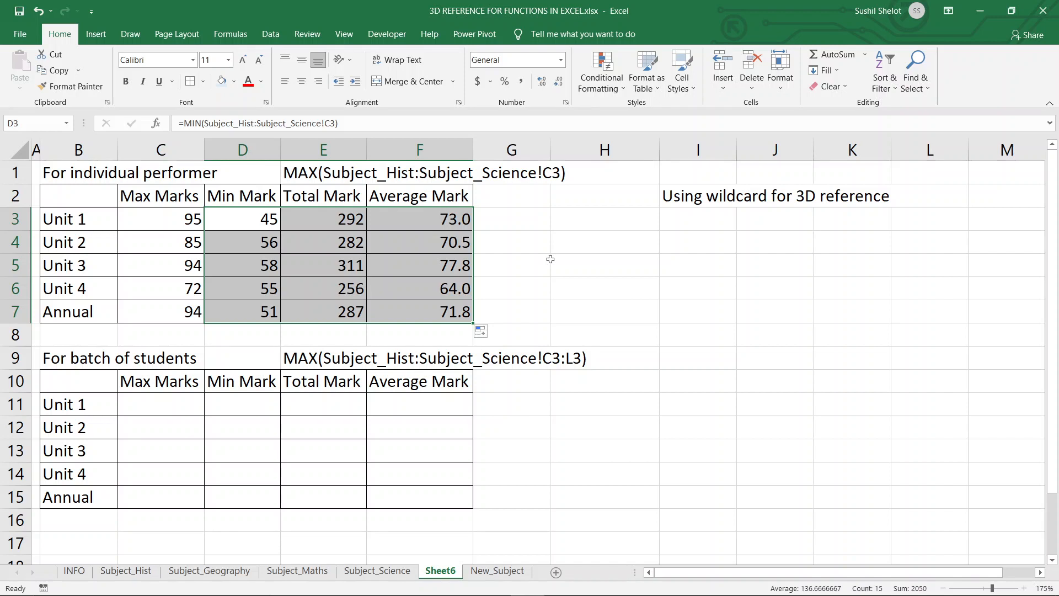
# Examine cell C3 on each subject sheet to compare the Unit 1 marks with the summary results.
pyautogui.click(144, 571)
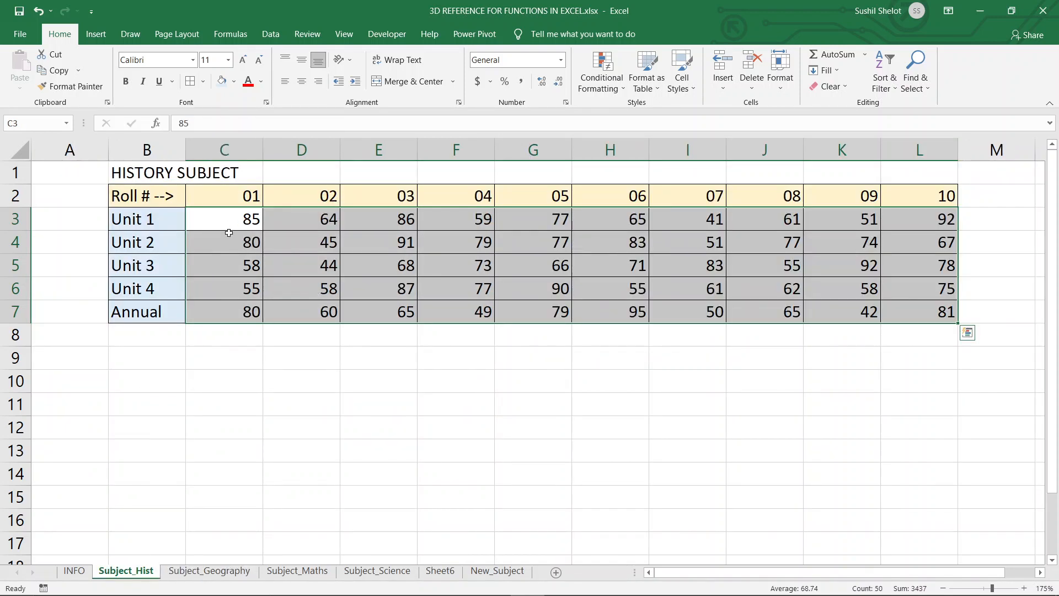
pyautogui.click(238, 574)
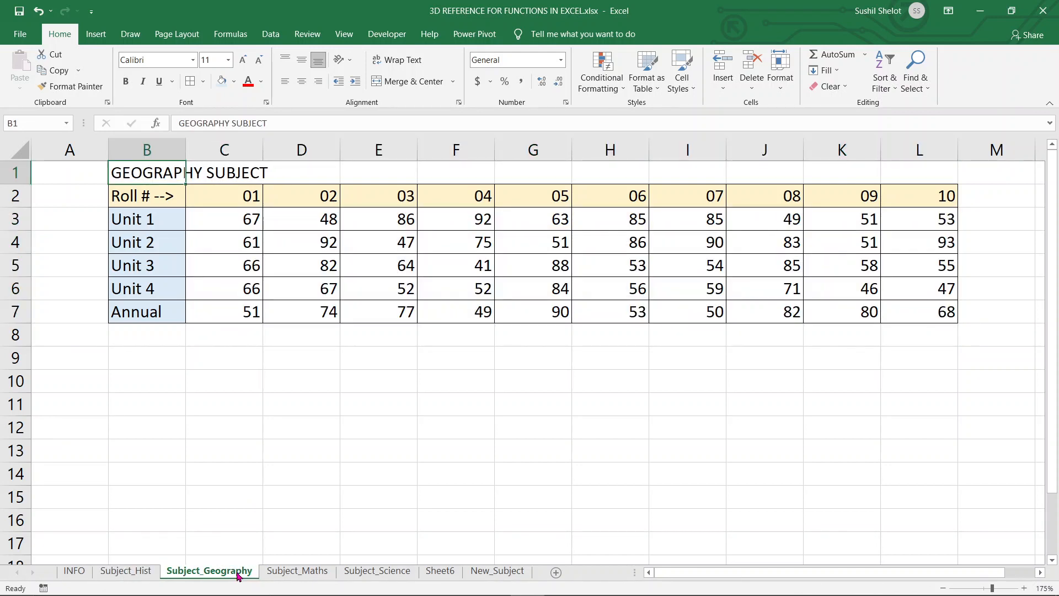
pyautogui.click(238, 221)
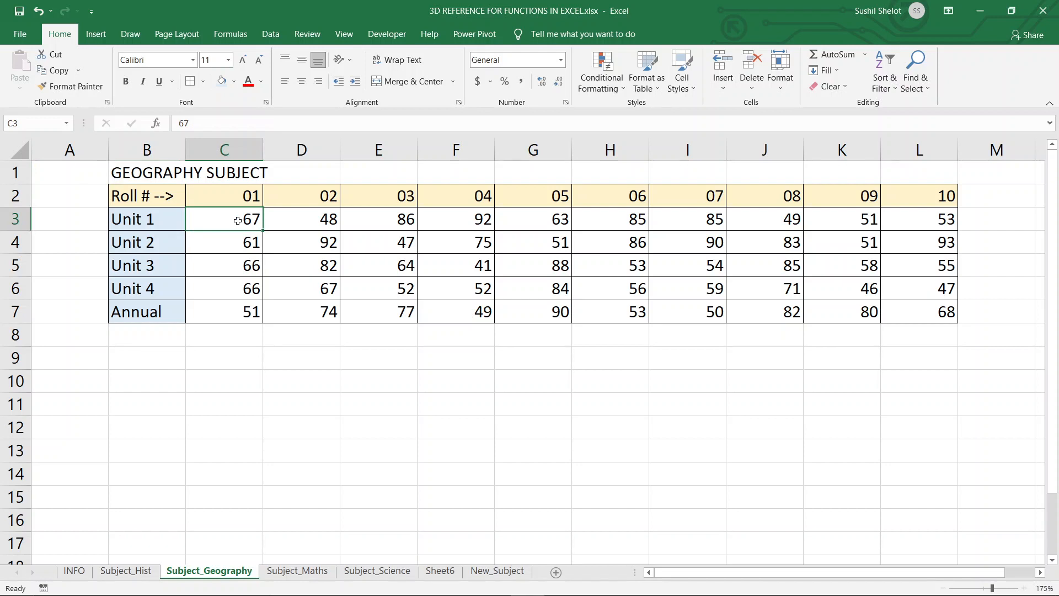
pyautogui.click(298, 572)
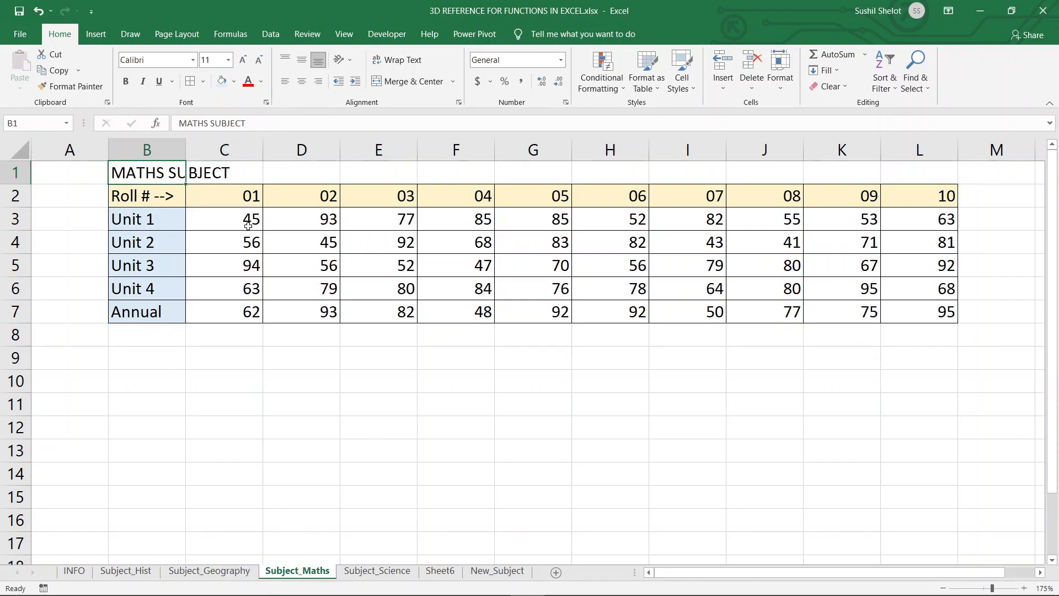
pyautogui.click(353, 571)
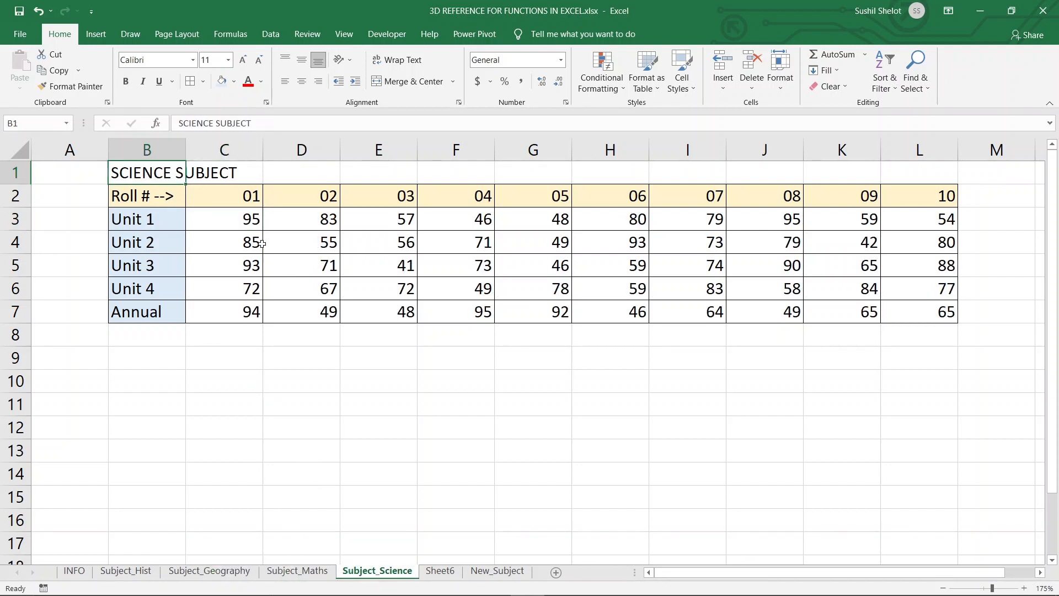
pyautogui.click(247, 222)
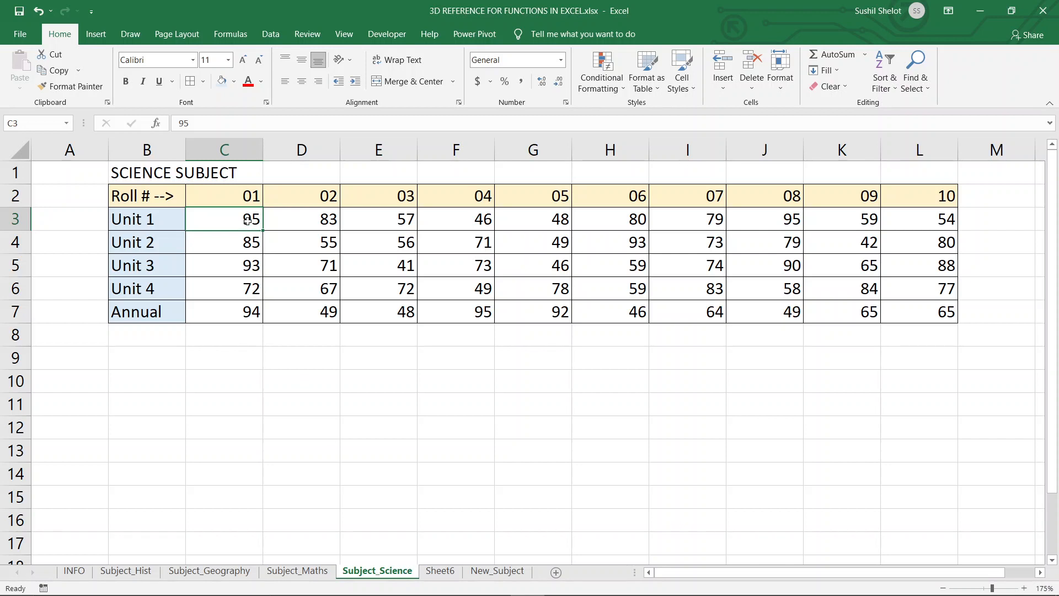
pyautogui.click(305, 571)
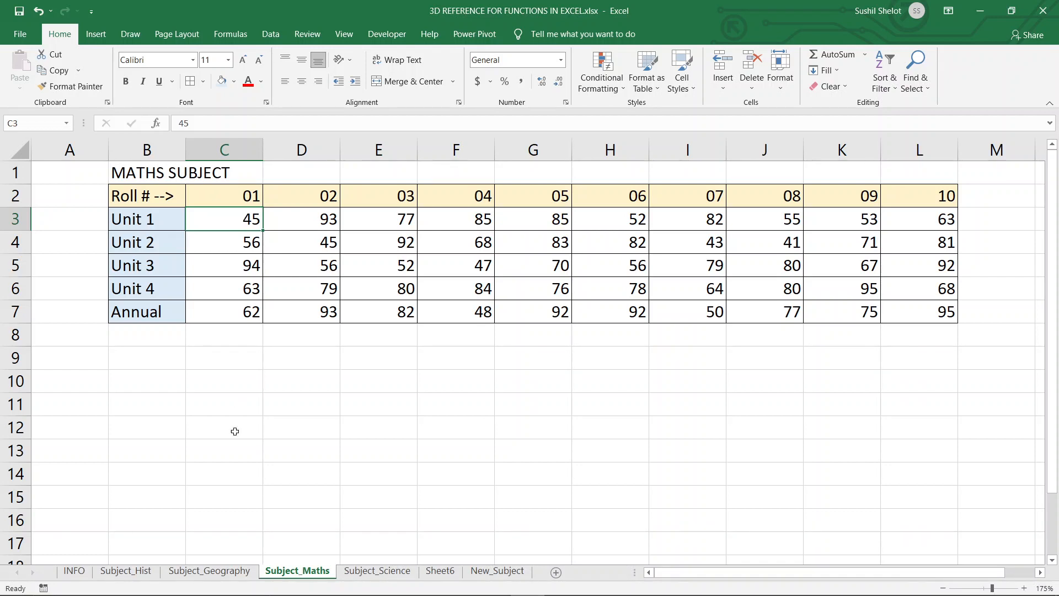
# Review the Geography and History subject sheets, then return to Sheet6.
pyautogui.click(223, 572)
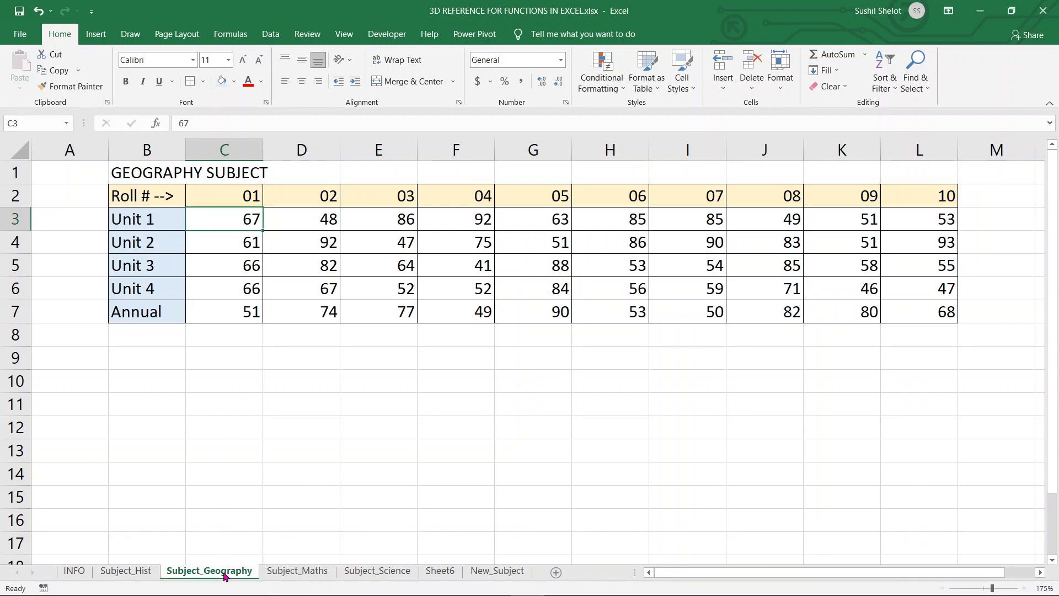
pyautogui.click(148, 572)
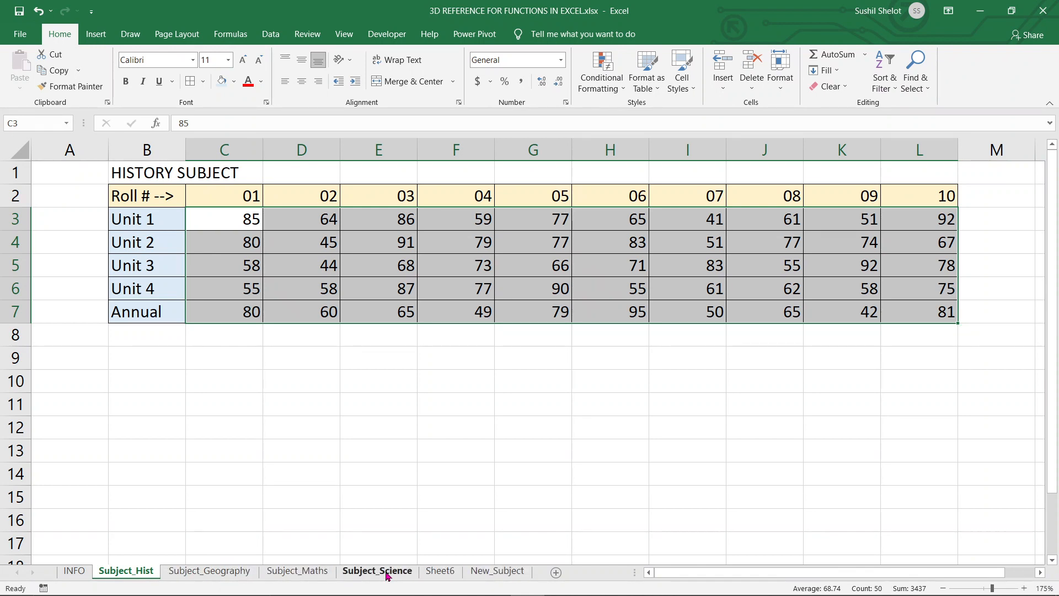
pyautogui.click(428, 573)
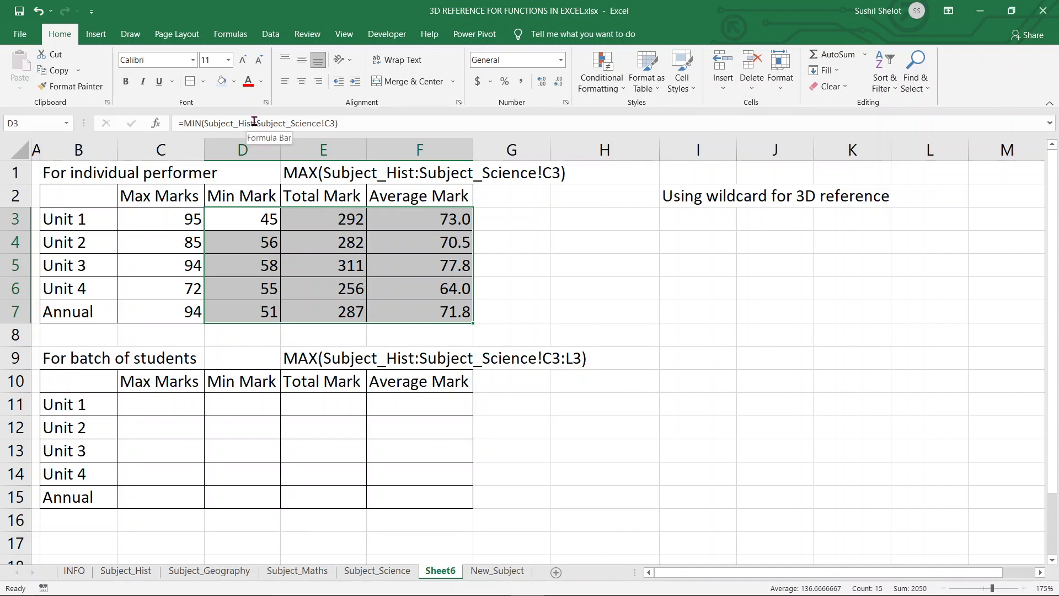
pyautogui.moveTo(256, 121); pyautogui.dragTo(204, 124)
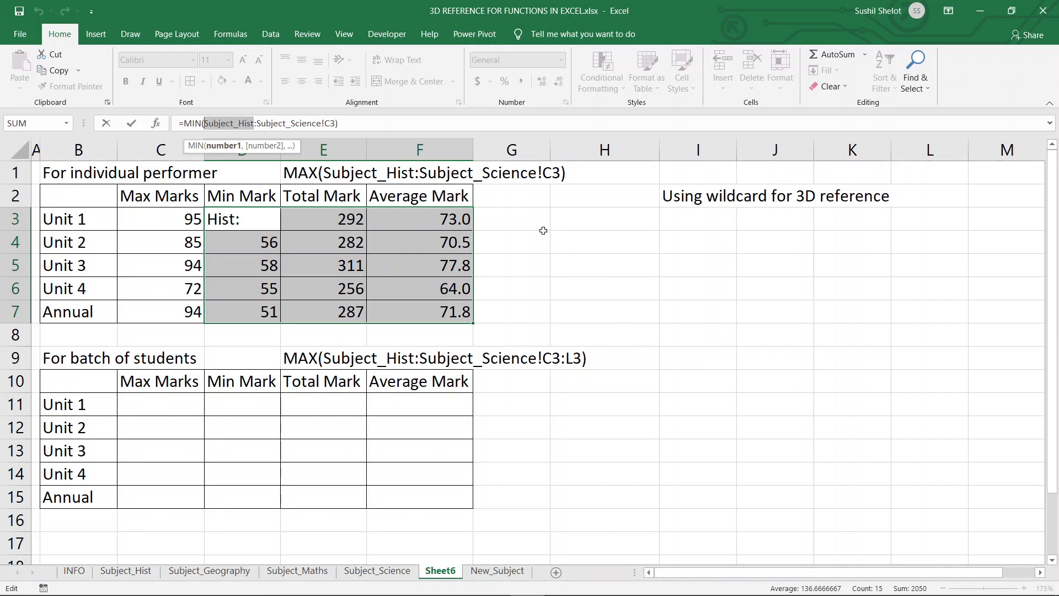
pyautogui.click(148, 574)
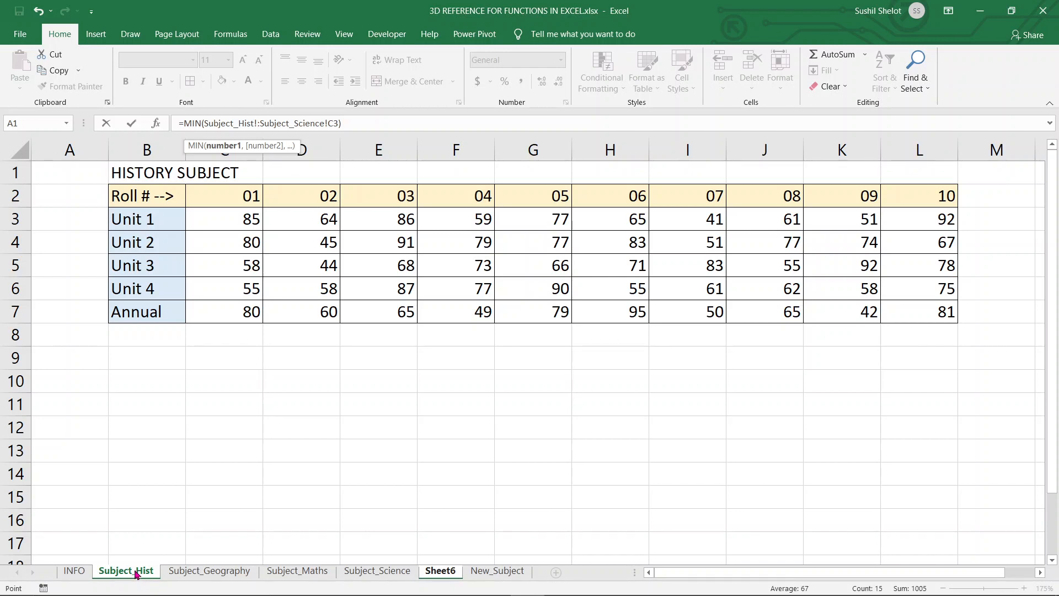
pyautogui.click(348, 457)
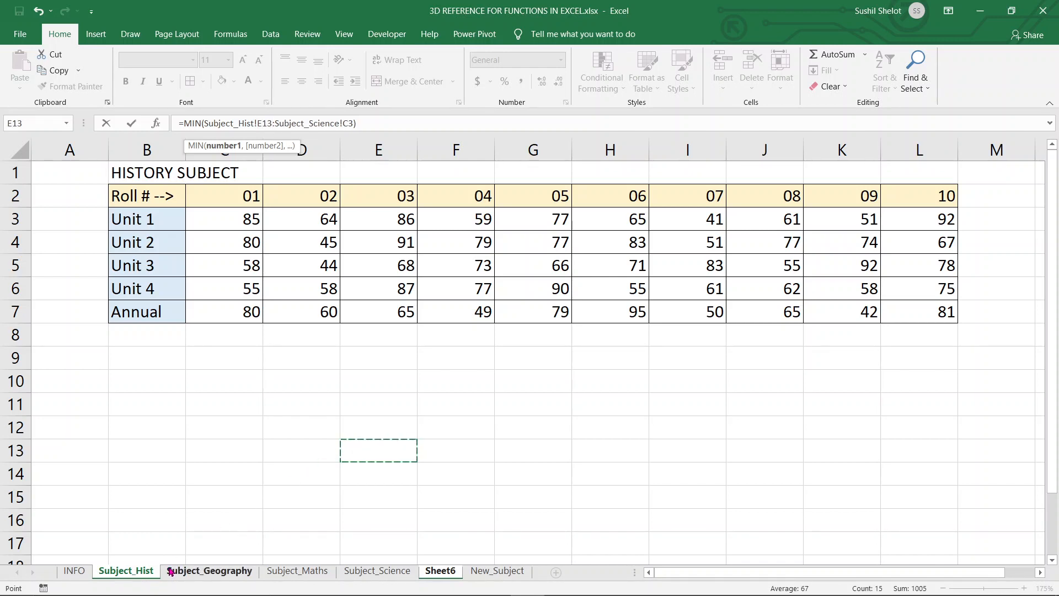
pyautogui.press('Escape')
# Rename the Subject_Hist sheet to Subject Hist.
pyautogui.click(139, 570)
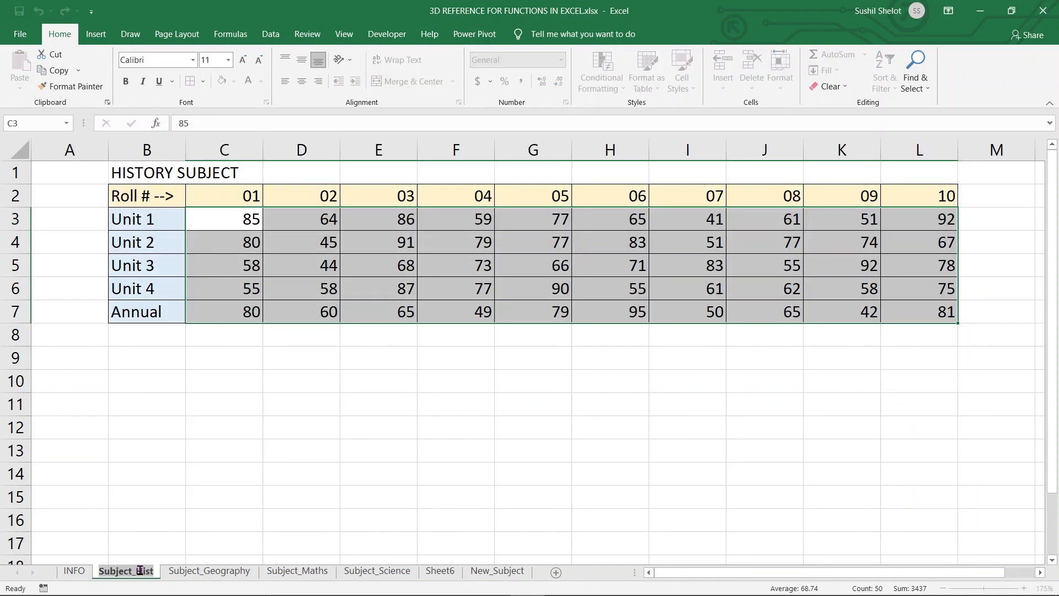
pyautogui.moveTo(138, 571); pyautogui.dragTo(130, 571)
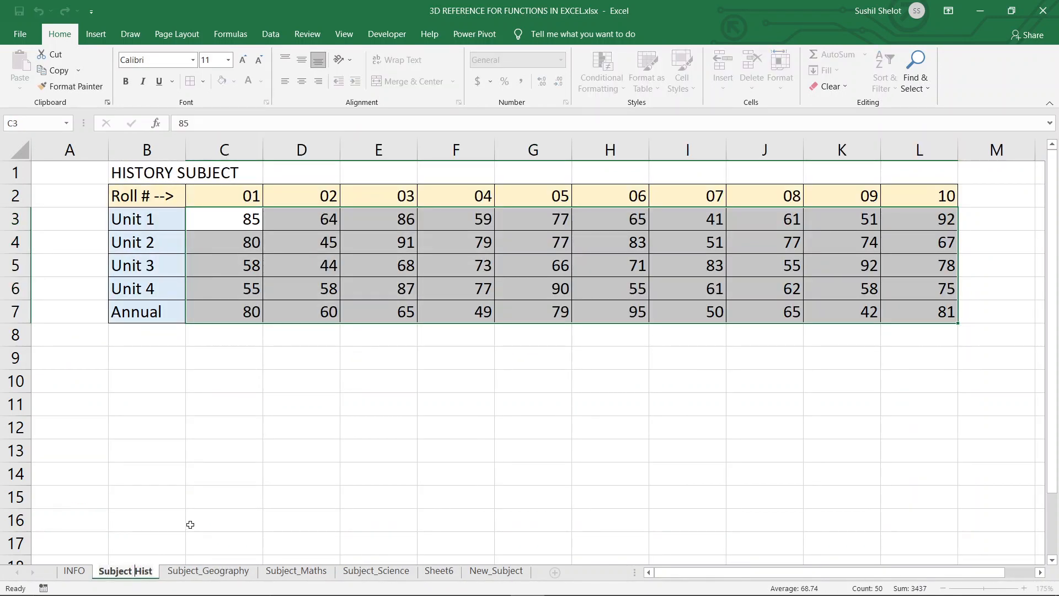
pyautogui.press('Return')
pyautogui.click(244, 512)
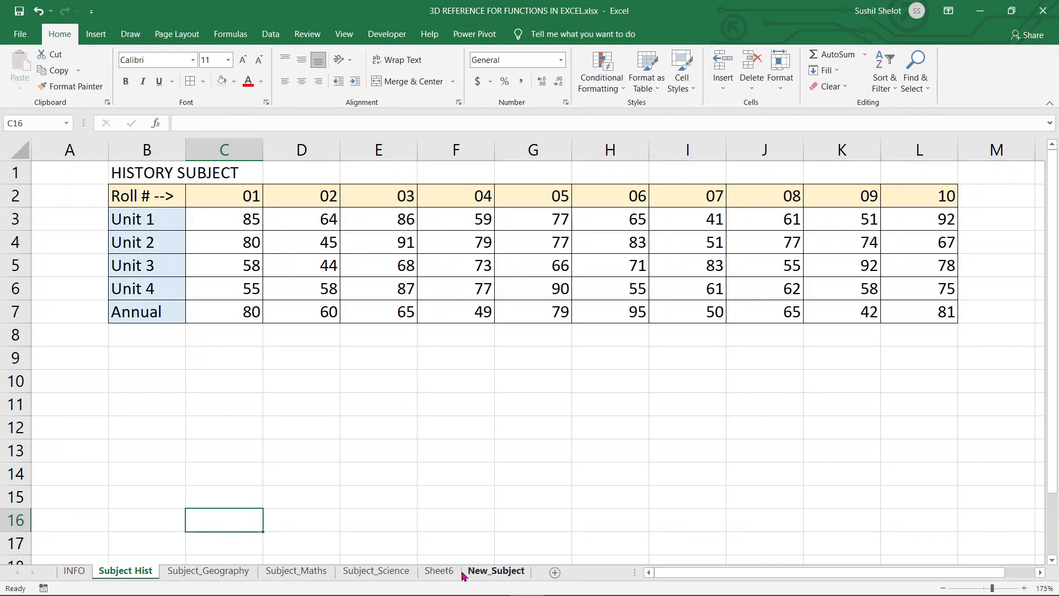
# Inspect the sheet reference in the Max Marks formula in C3 on Sheet6 without changing it.
pyautogui.click(442, 572)
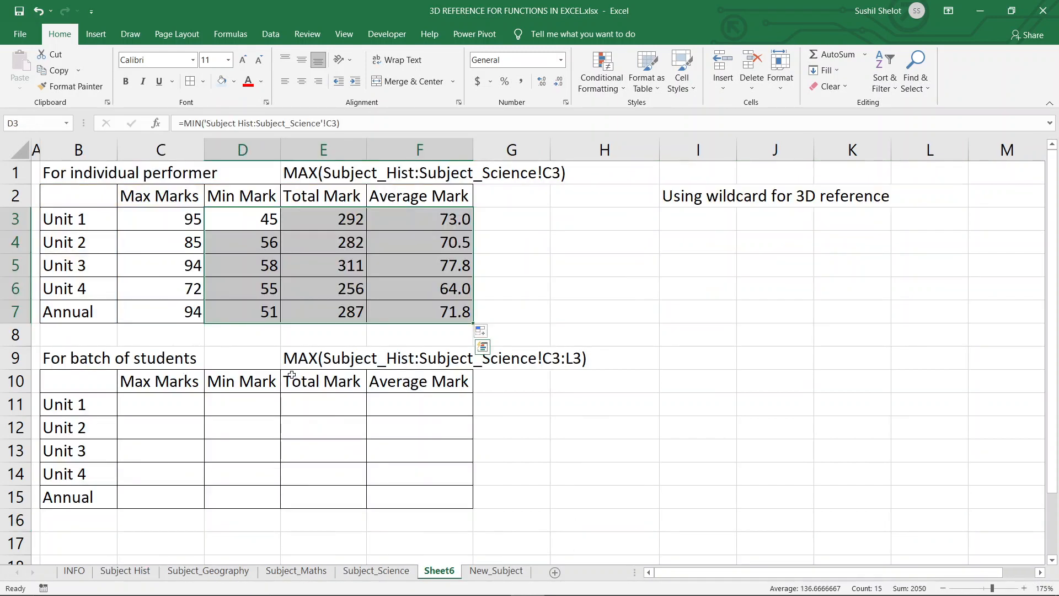
pyautogui.click(184, 215)
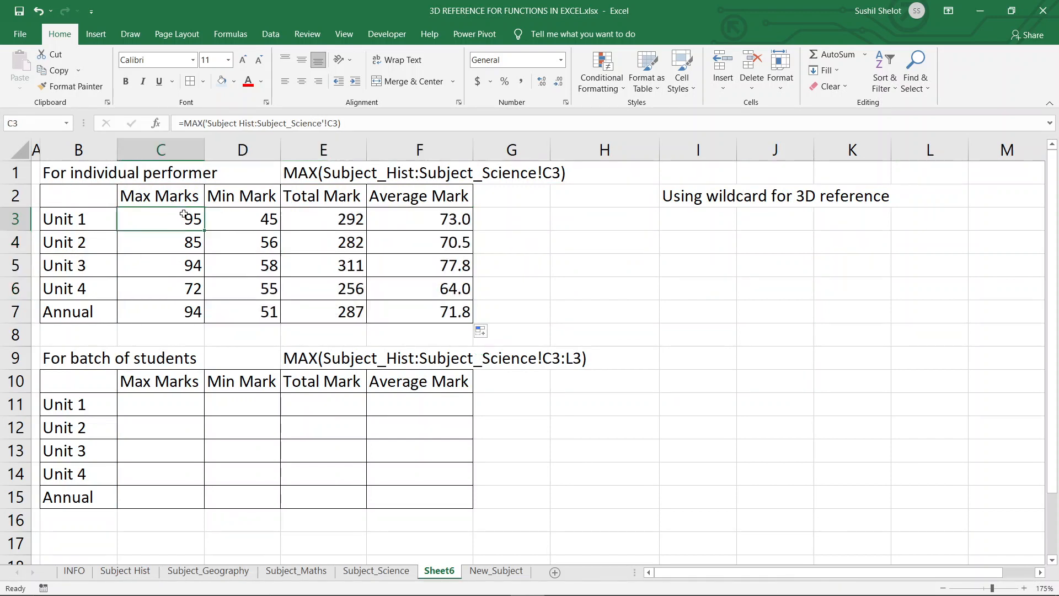
pyautogui.click(210, 124)
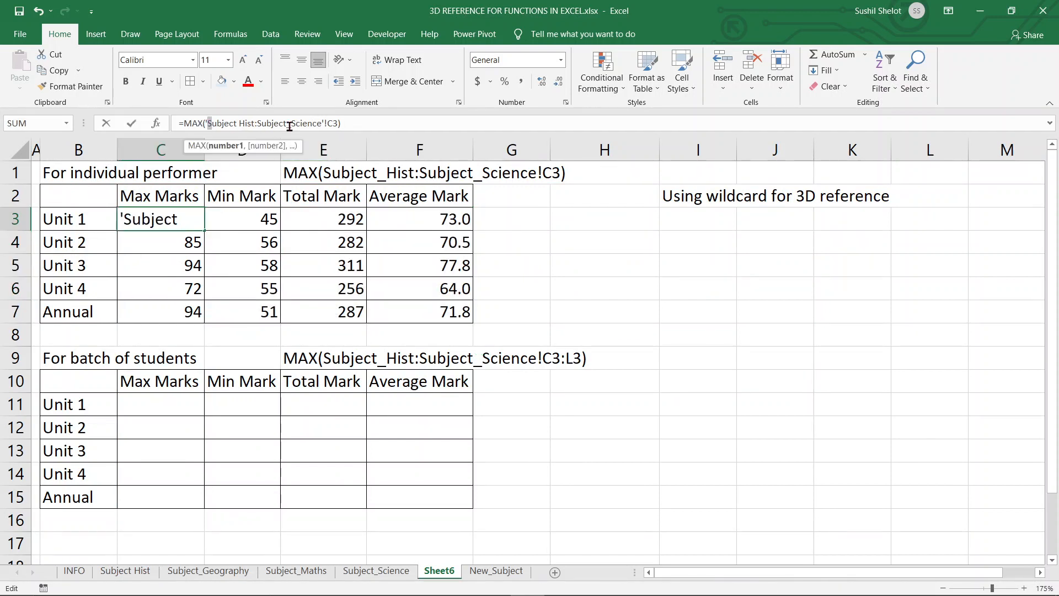
pyautogui.click(324, 124)
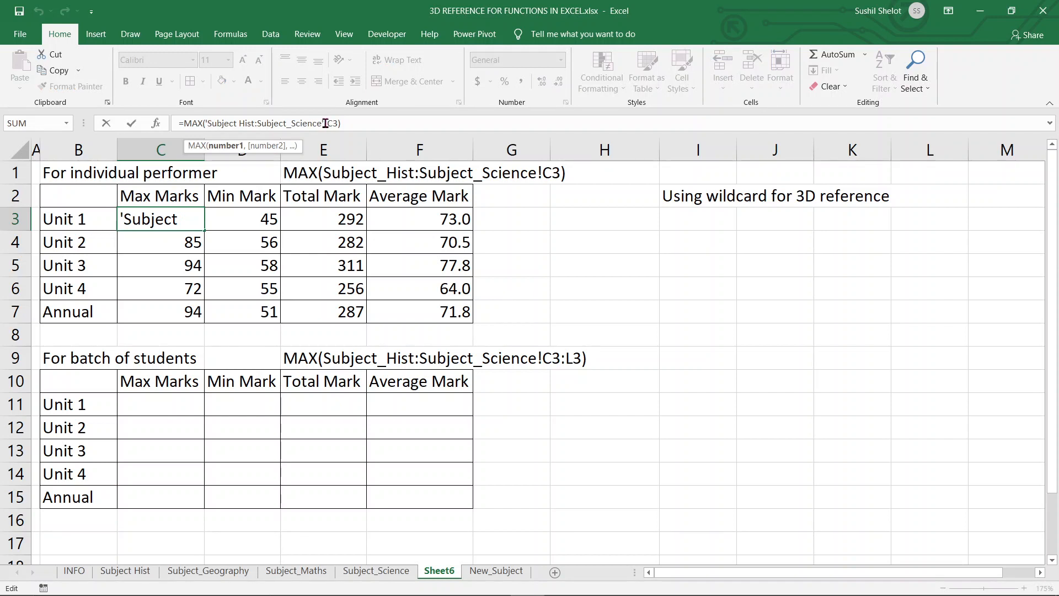
pyautogui.write("'")
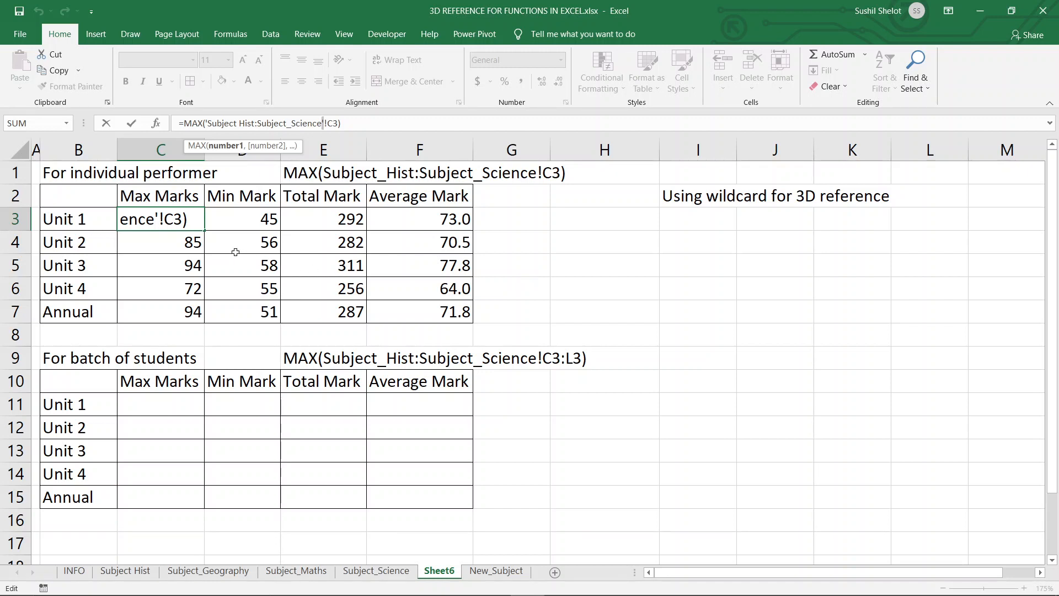
pyautogui.click(160, 219)
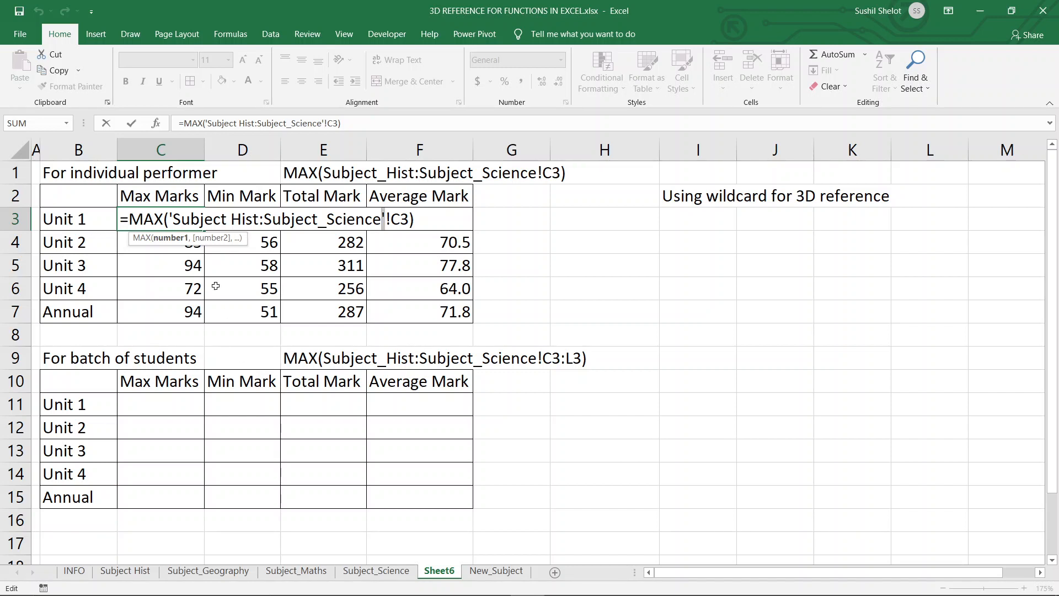
pyautogui.click(233, 219)
pyautogui.press('Escape')
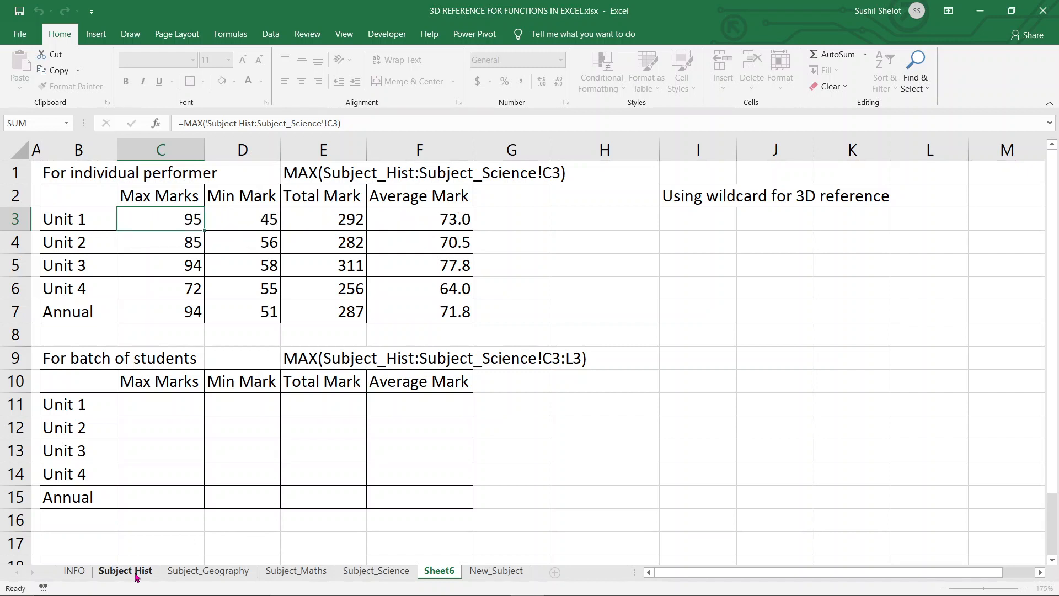
# Rename the Subject Hist sheet back to Subject_Hist.
pyautogui.click(135, 572)
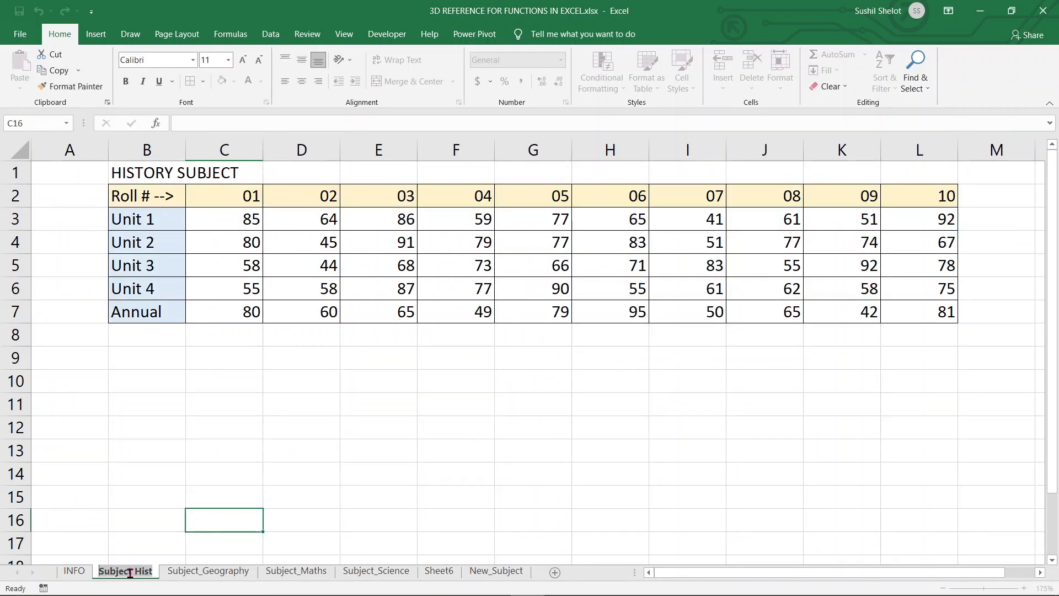
pyautogui.click(134, 572)
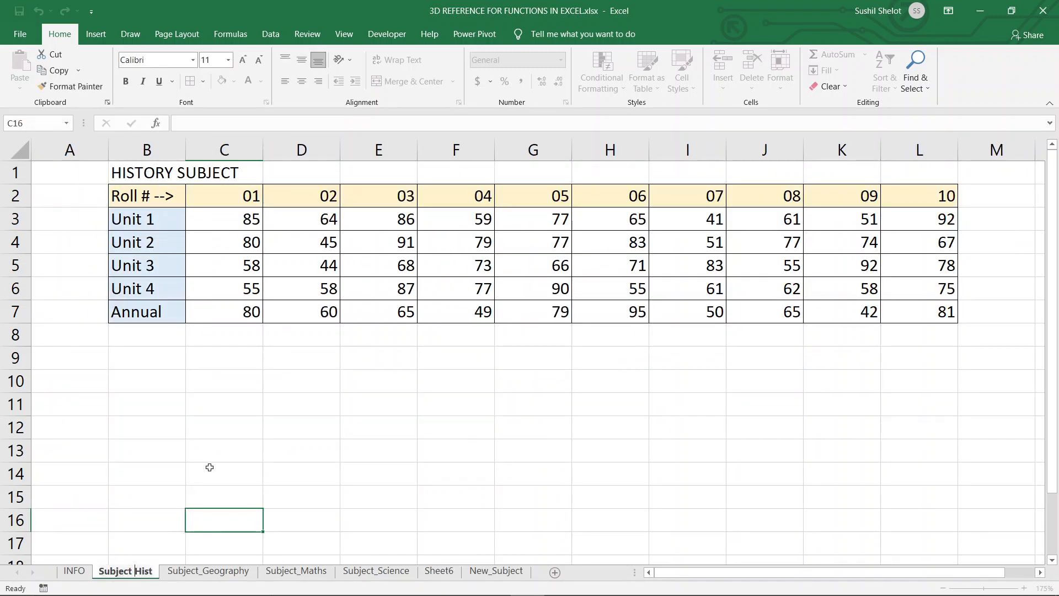
pyautogui.write('_')
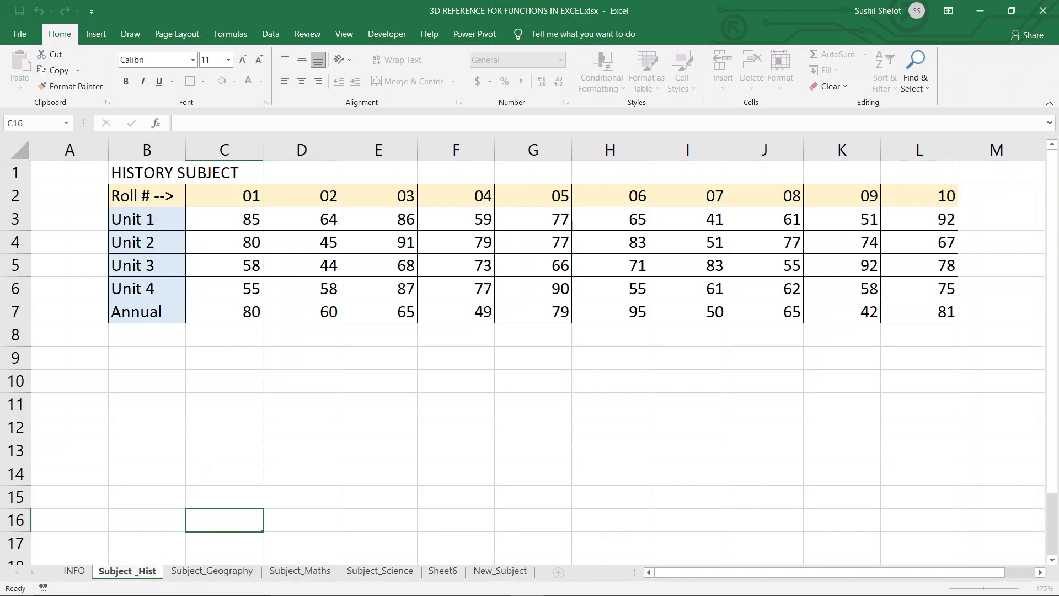
pyautogui.press('BackSpace')
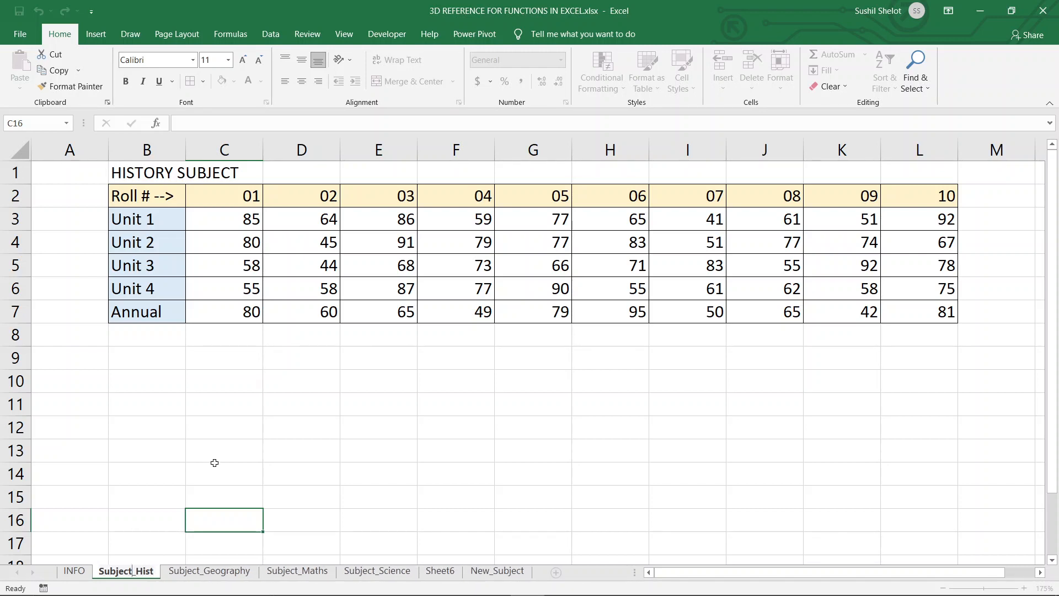
pyautogui.press('Return')
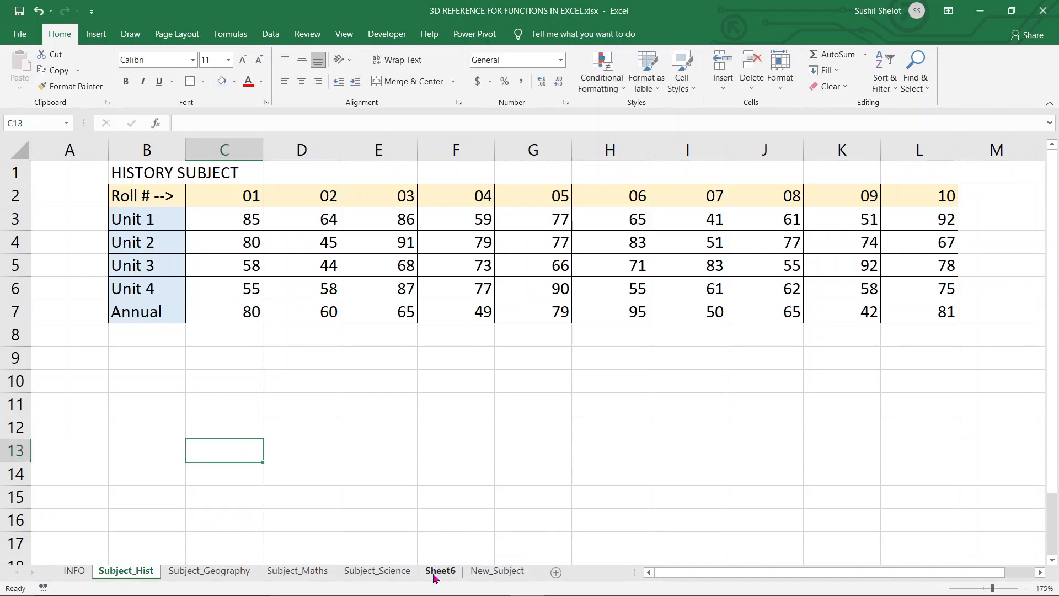
# Examine the 3D reference in the Max Marks formula of cell C3 on Sheet6.
pyautogui.click(440, 571)
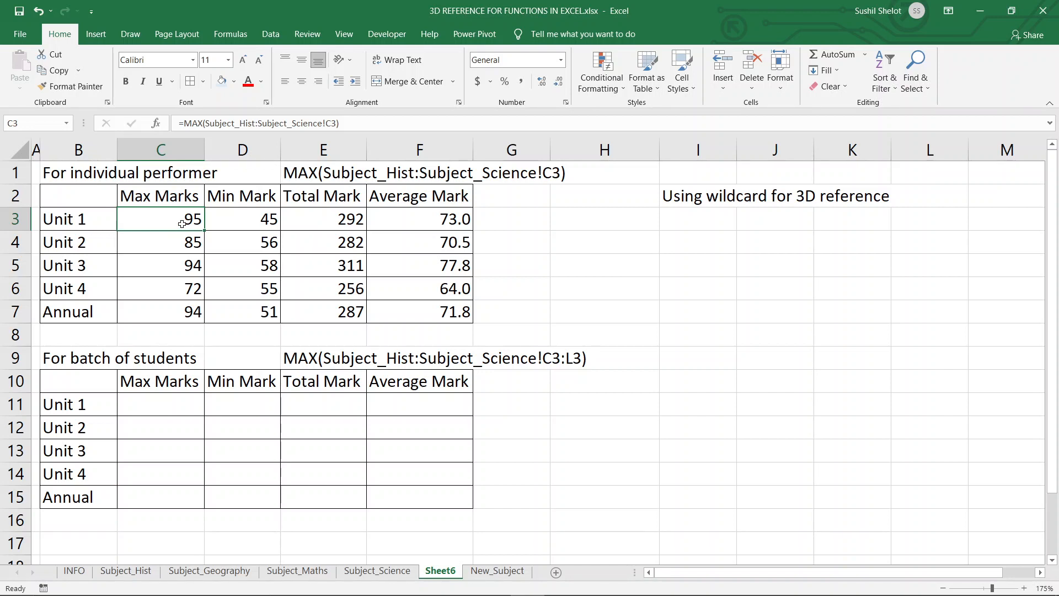
pyautogui.click(244, 122)
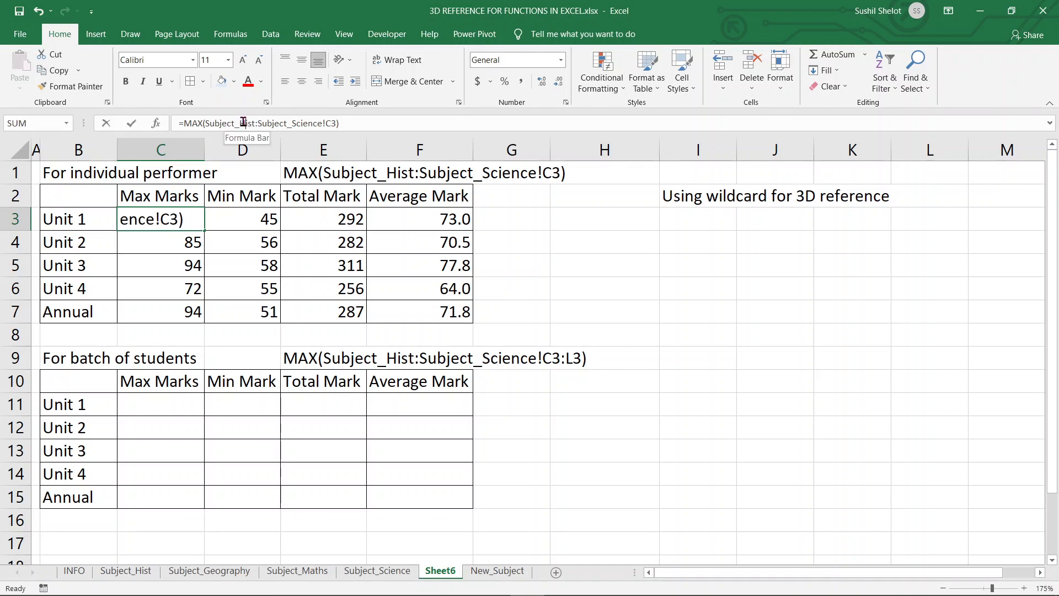
pyautogui.click(207, 124)
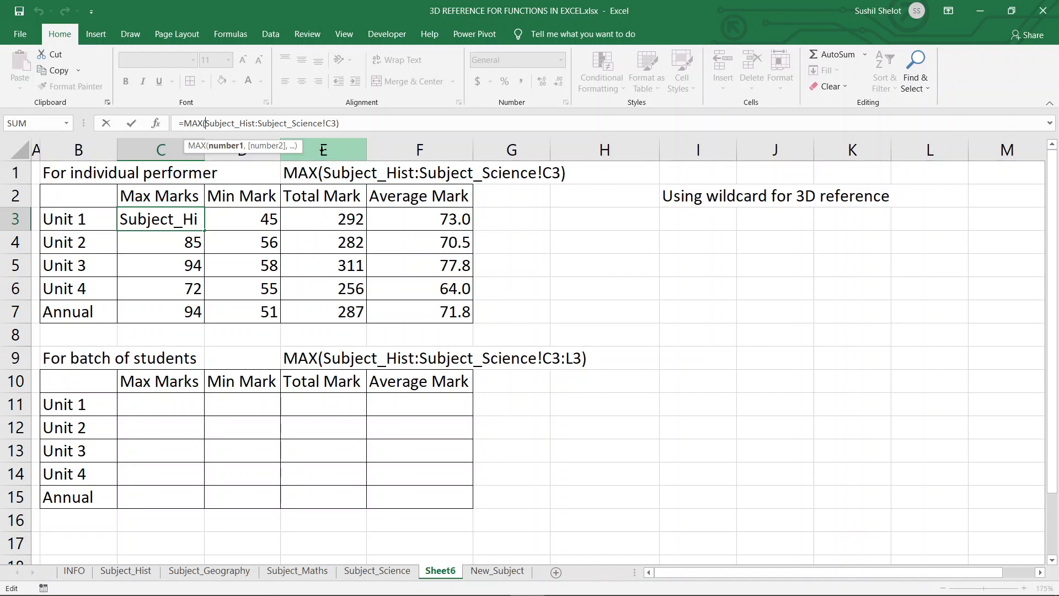
pyautogui.click(324, 123)
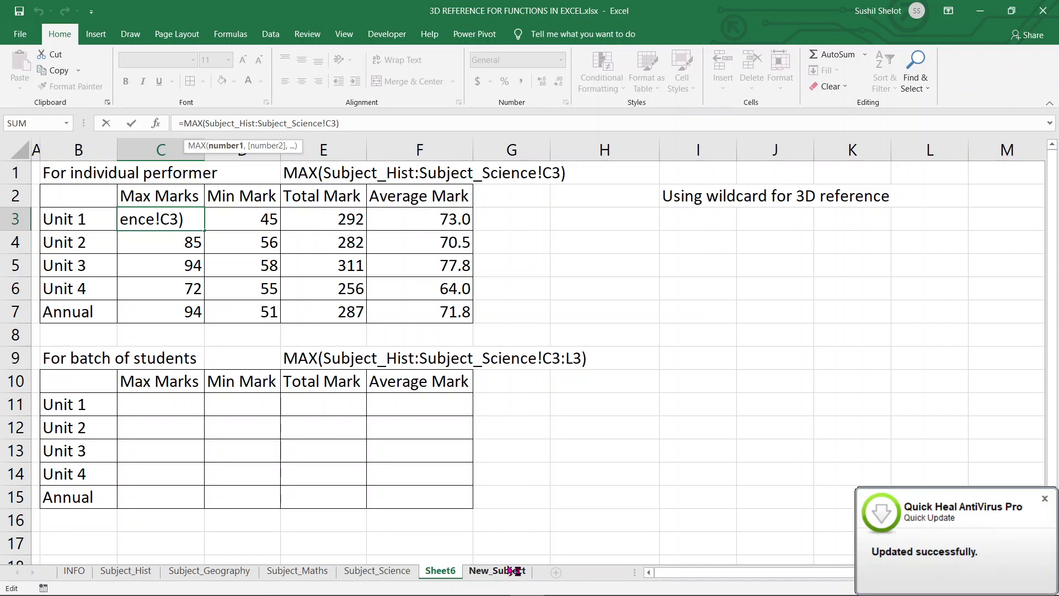
pyautogui.click(1044, 498)
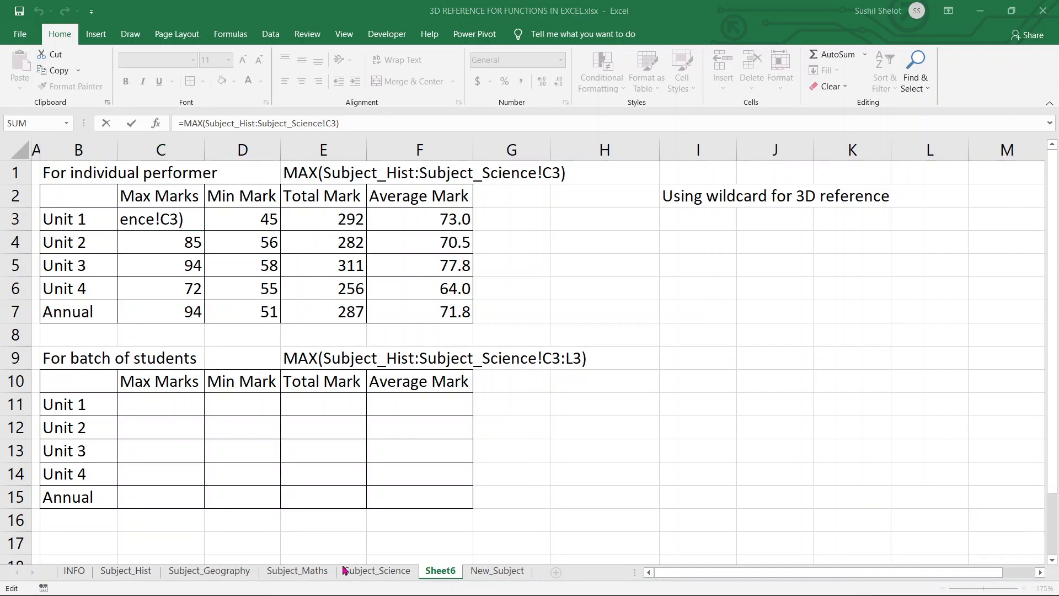
pyautogui.click(492, 577)
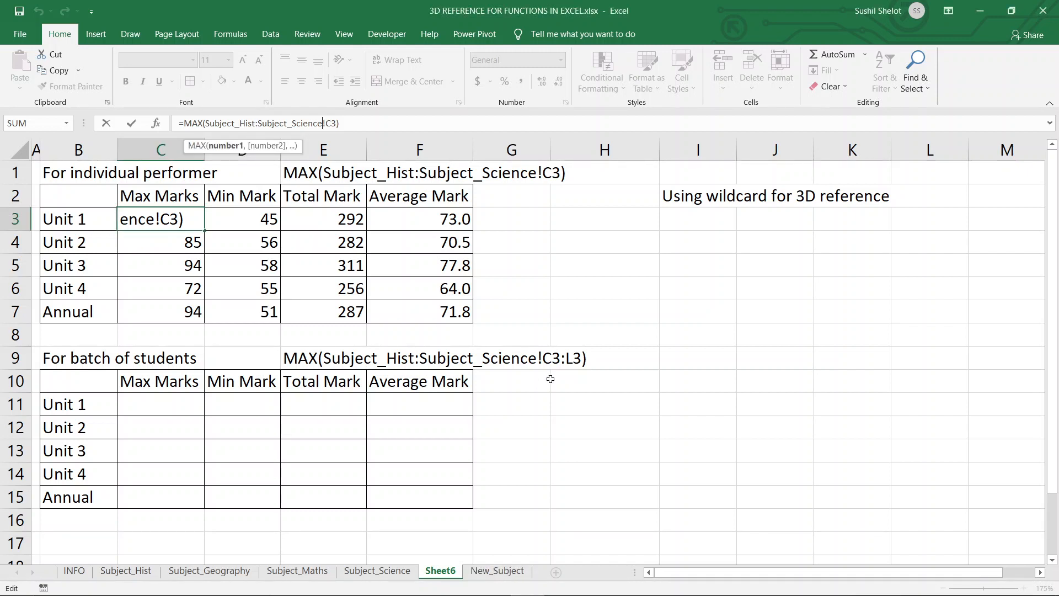
# Move the New_Subject sheet between Subject_Maths and Subject_Science so it falls inside the 3D reference range.
pyautogui.click(506, 574)
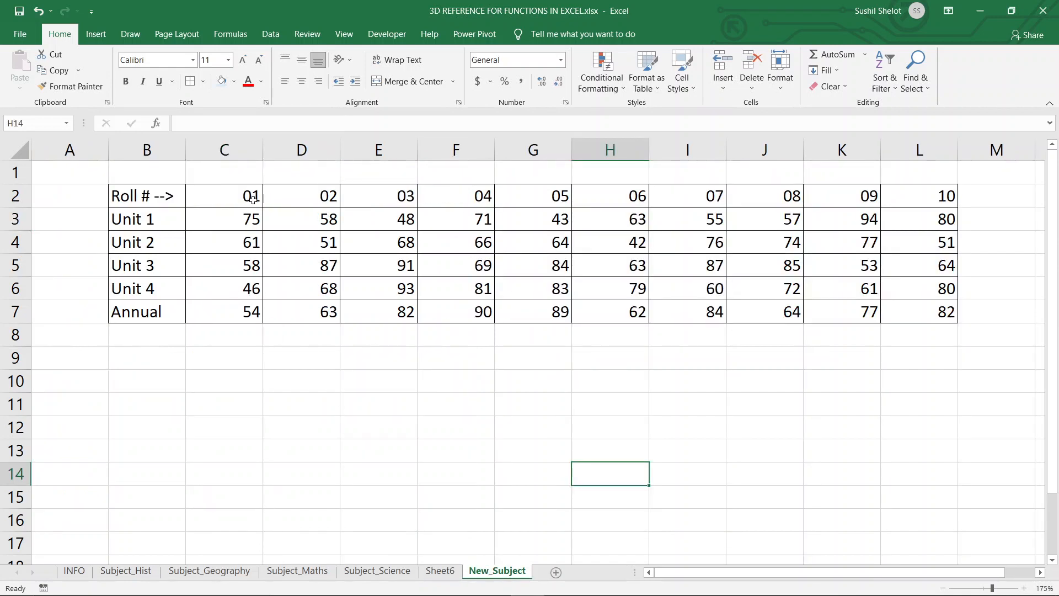
pyautogui.moveTo(253, 200); pyautogui.dragTo(935, 322)
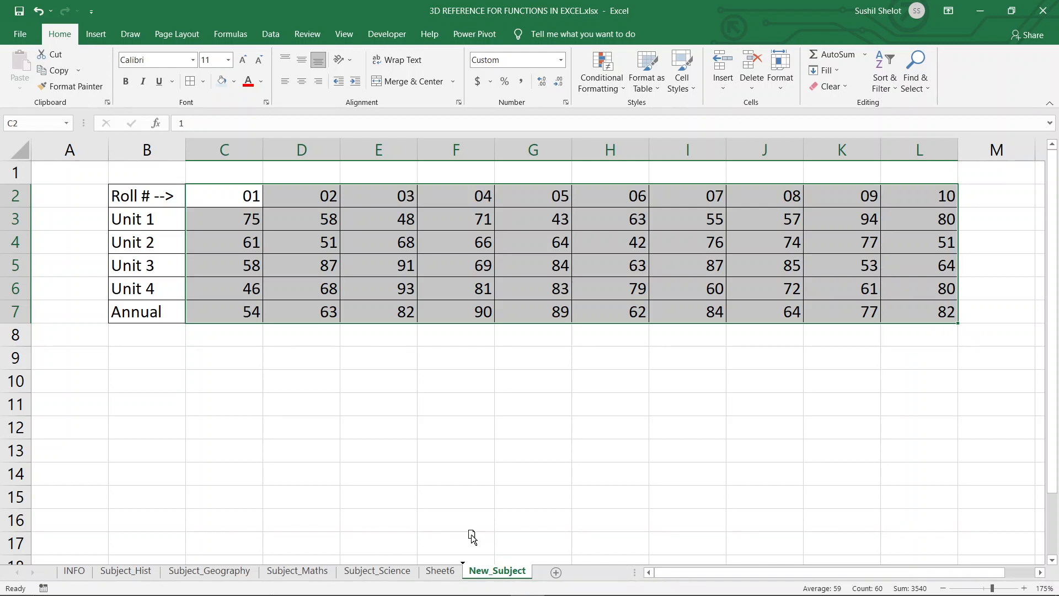
pyautogui.moveTo(340, 563); pyautogui.dragTo(342, 566)
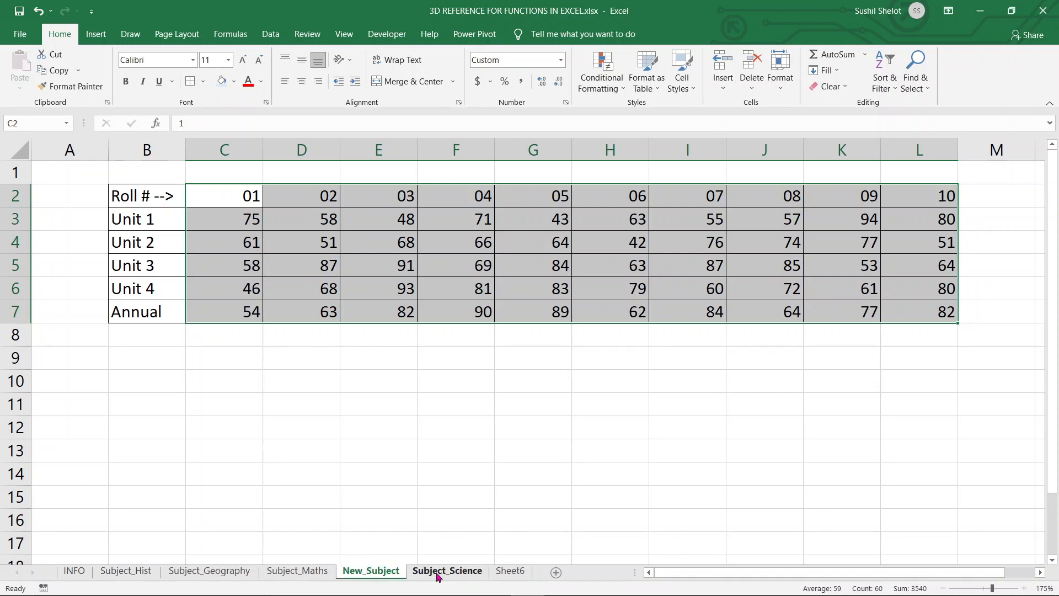
# Review the Max, Min, Total and Average formulas for Unit 1 and Unit 2 on Sheet6, then open New_Subject.
pyautogui.click(503, 574)
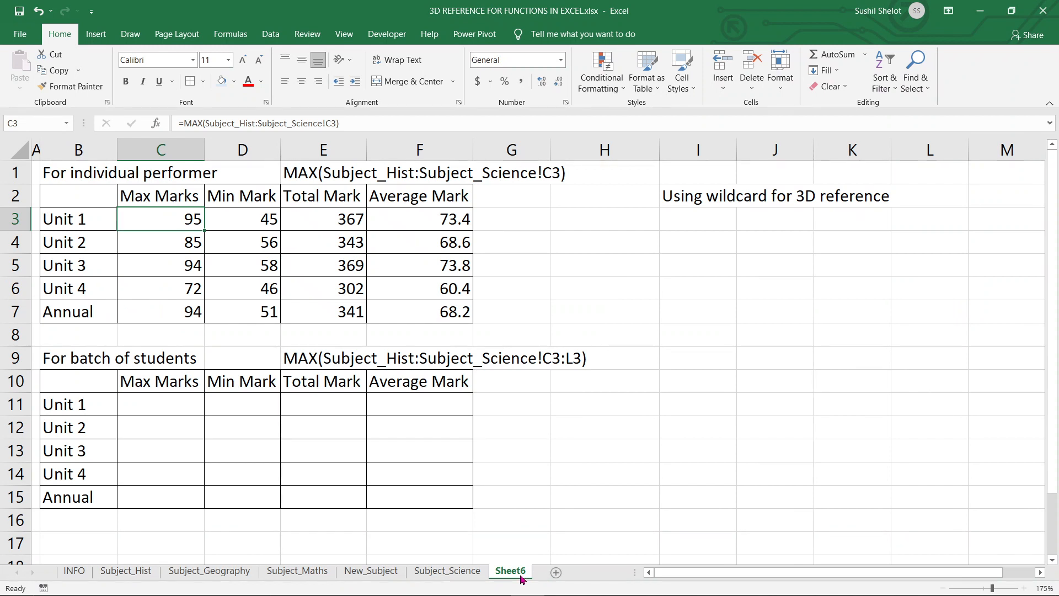
pyautogui.click(325, 220)
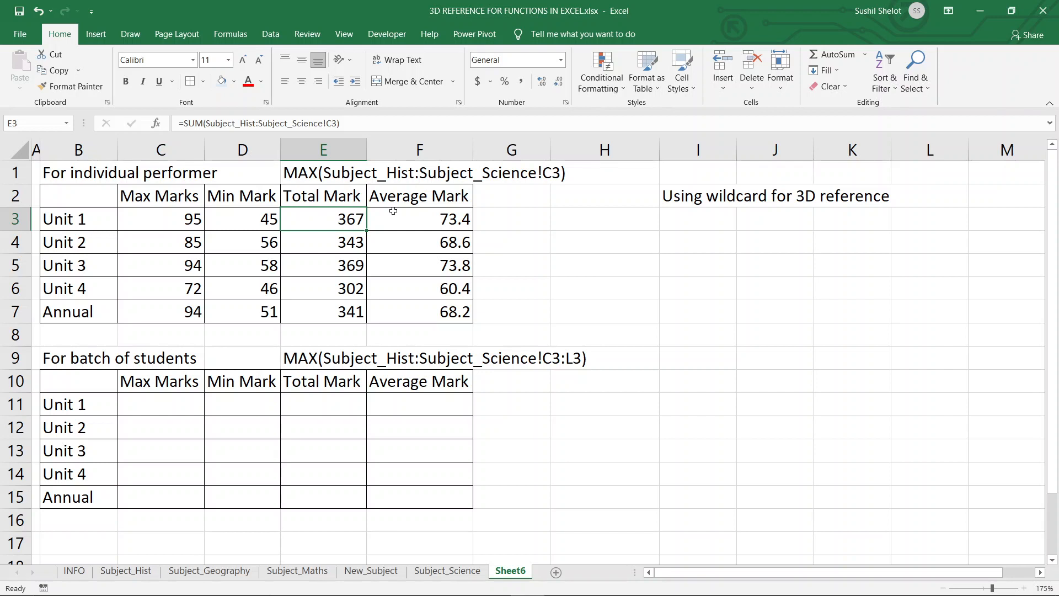
pyautogui.click(397, 219)
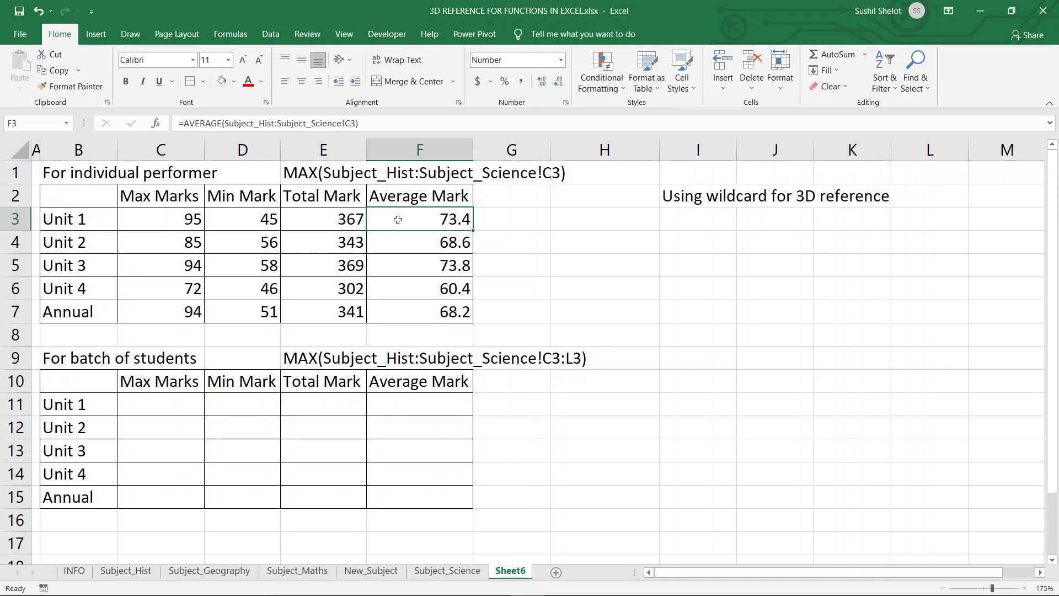
pyautogui.click(197, 243)
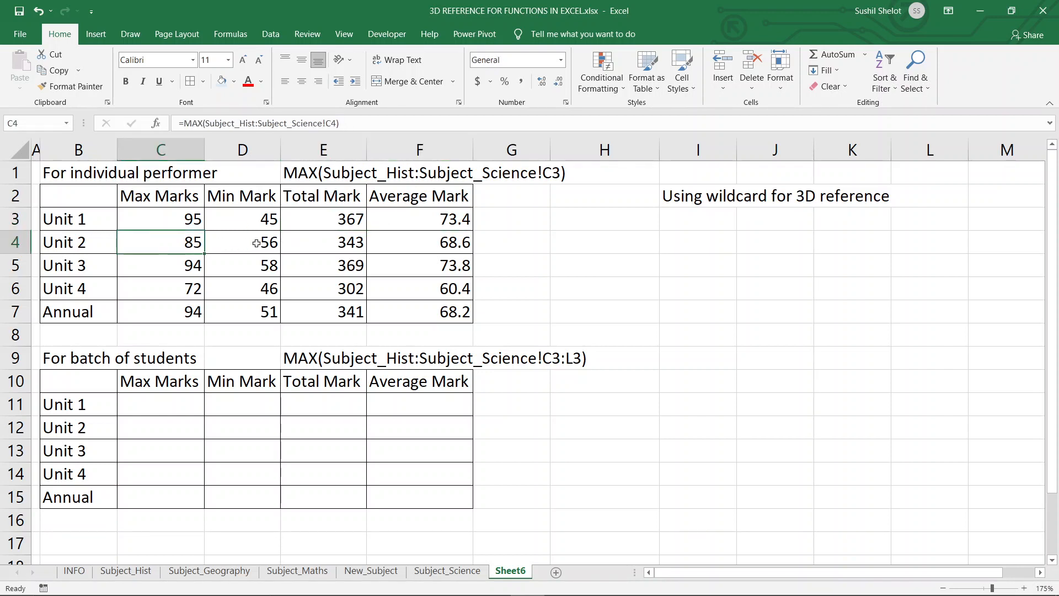
pyautogui.click(257, 243)
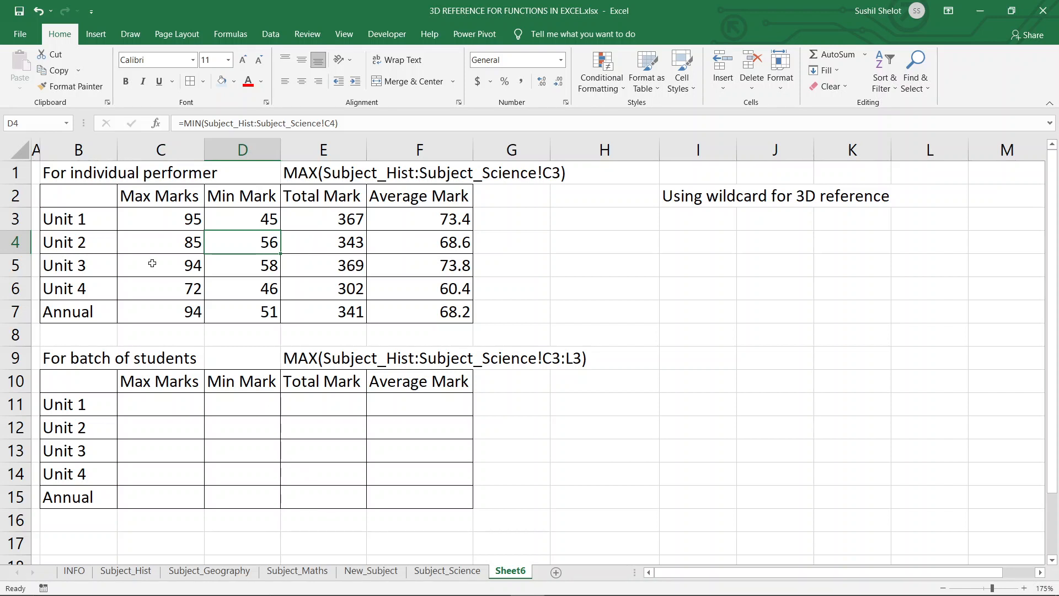
pyautogui.click(372, 571)
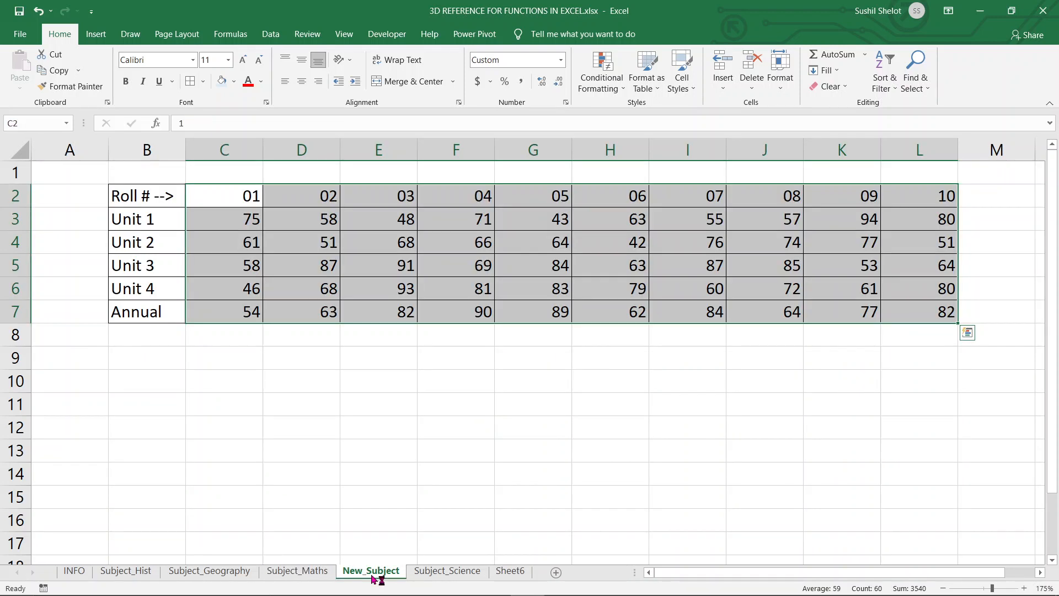
# Return to Sheet6 and review the Max, Min, Total and Average formulas for Unit 1.
pyautogui.click(416, 438)
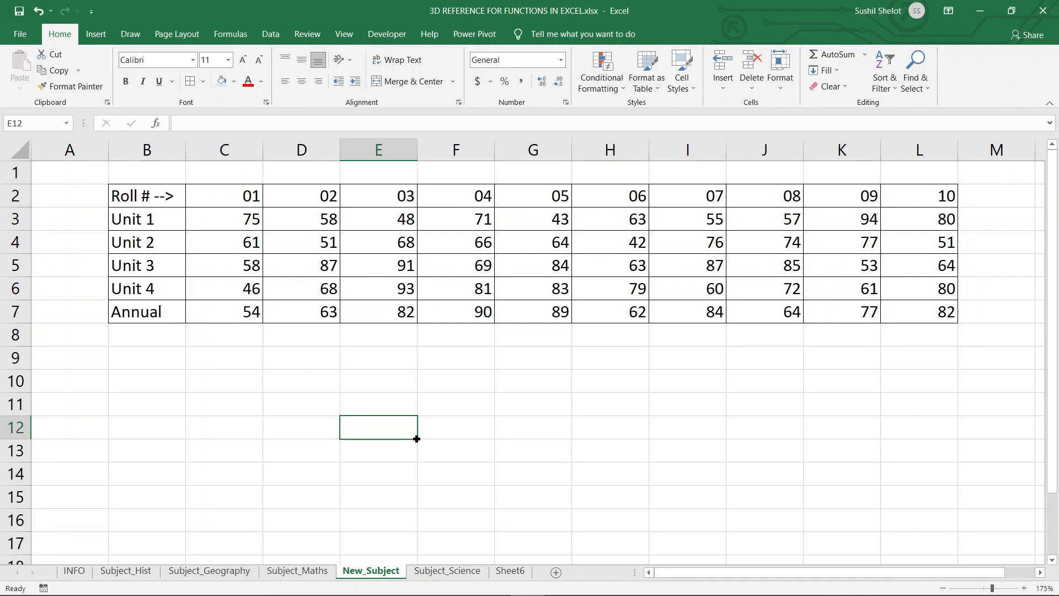
pyautogui.click(219, 218)
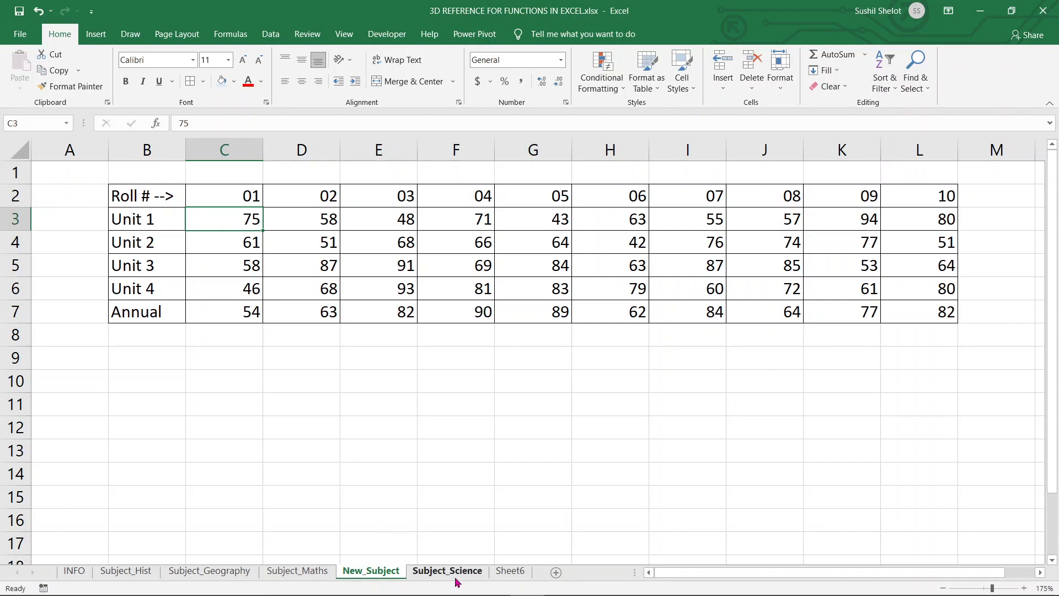
pyautogui.click(498, 572)
pyautogui.moveTo(188, 218); pyautogui.dragTo(211, 218)
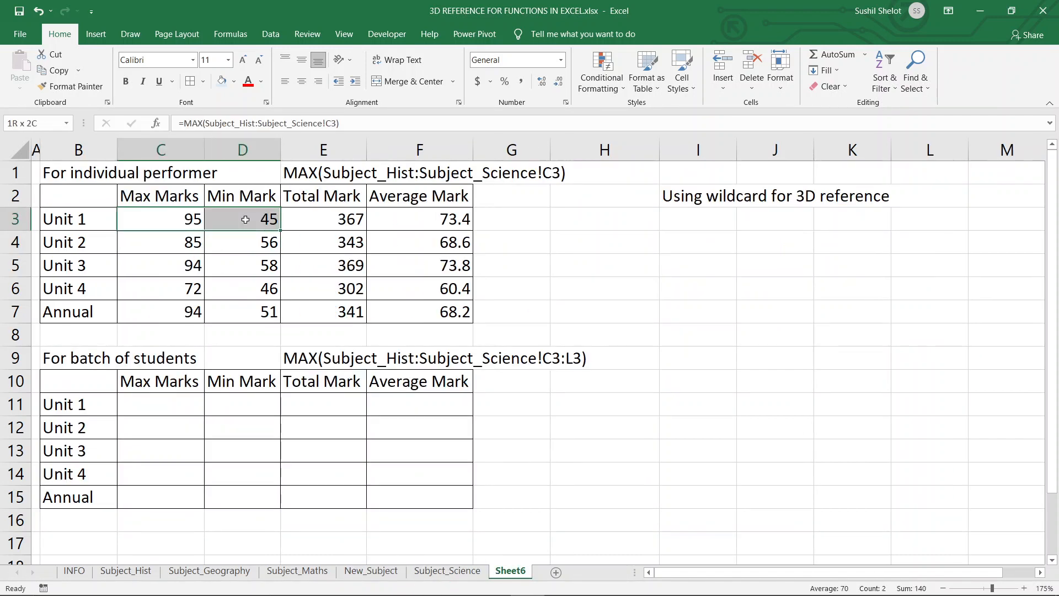
pyautogui.click(335, 215)
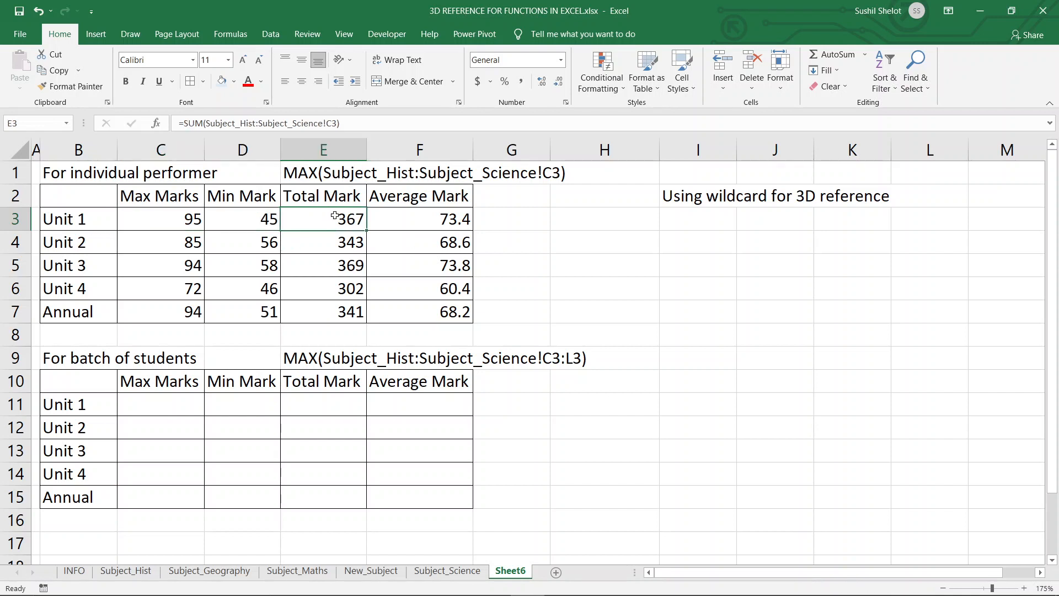
pyautogui.click(438, 216)
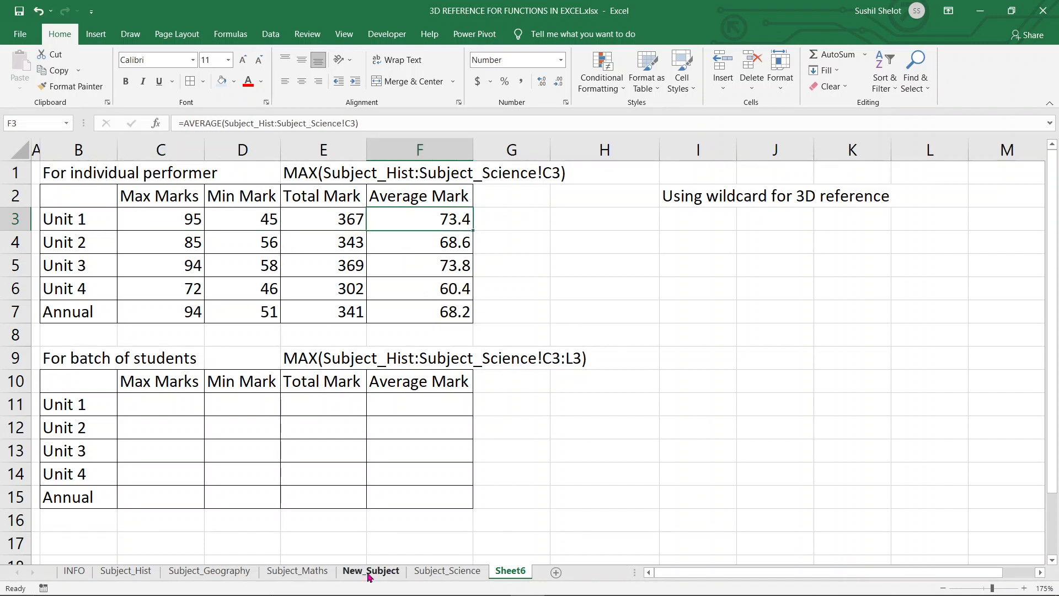
pyautogui.click(224, 221)
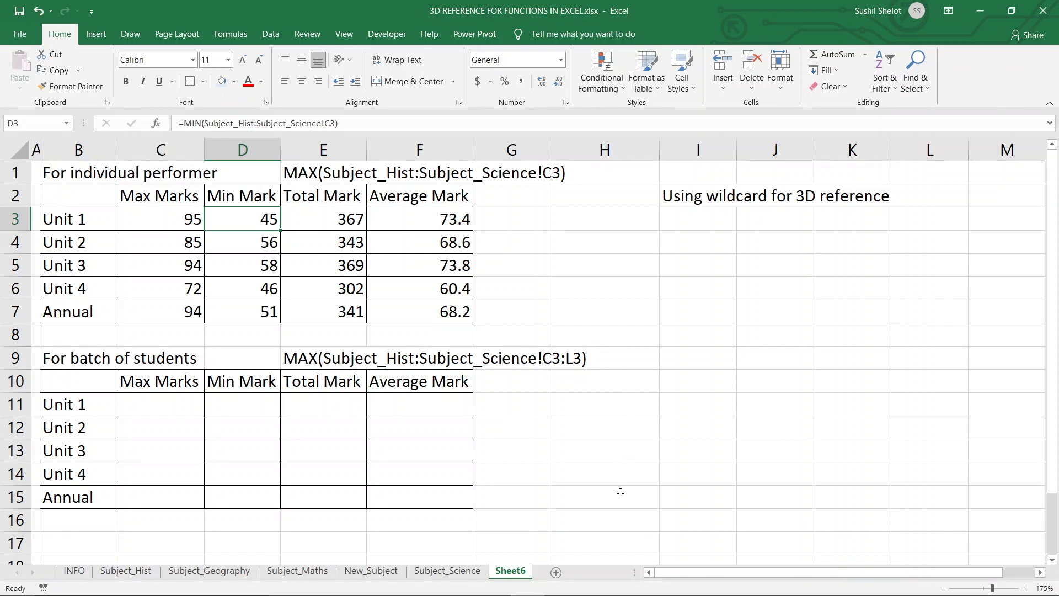
pyautogui.click(182, 224)
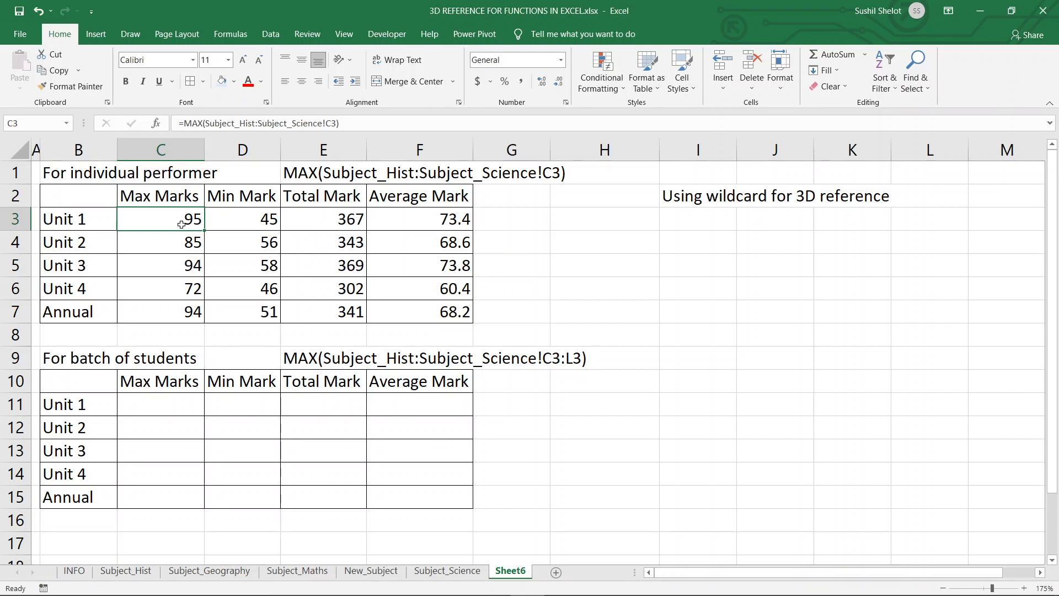
# Enter =MAX(Subject_Hist:Subject_Science!C3:L3) in C11 for the batch Max Marks of Unit 1.
pyautogui.click(190, 403)
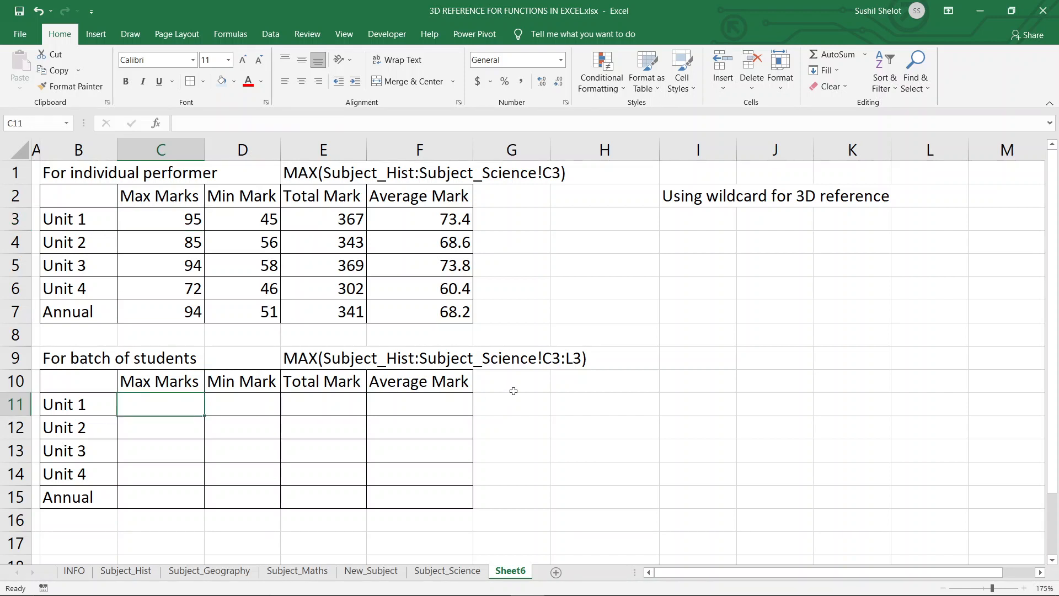
pyautogui.write('=Max')
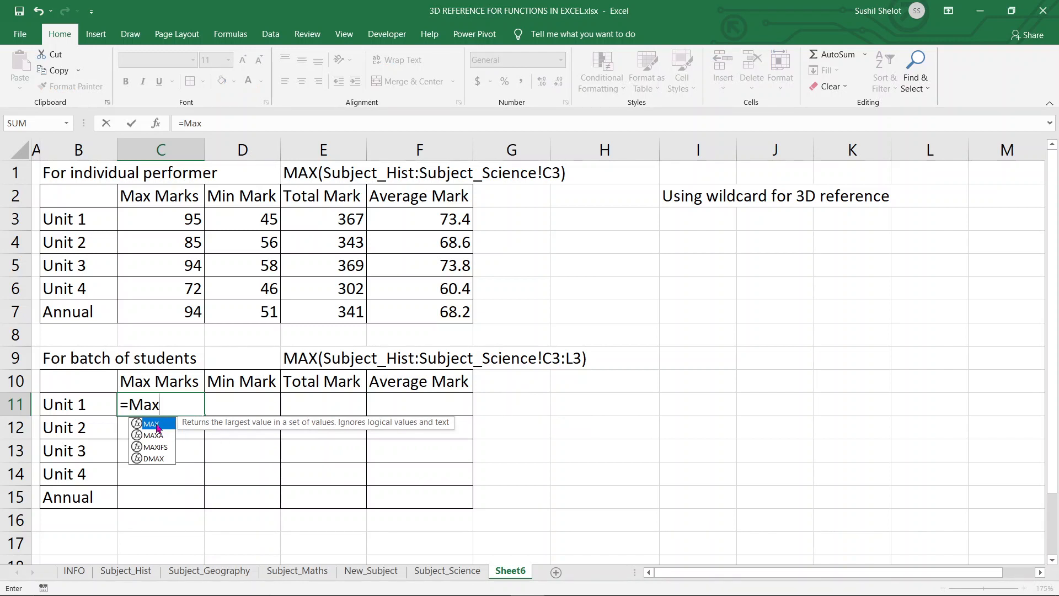
pyautogui.doubleClick(157, 427)
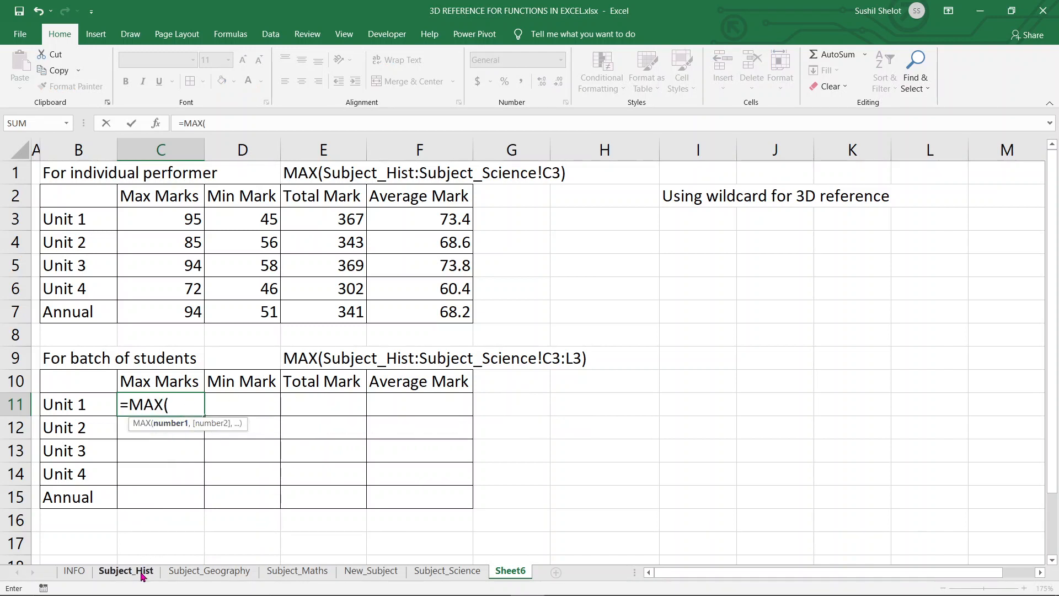
pyautogui.click(126, 571)
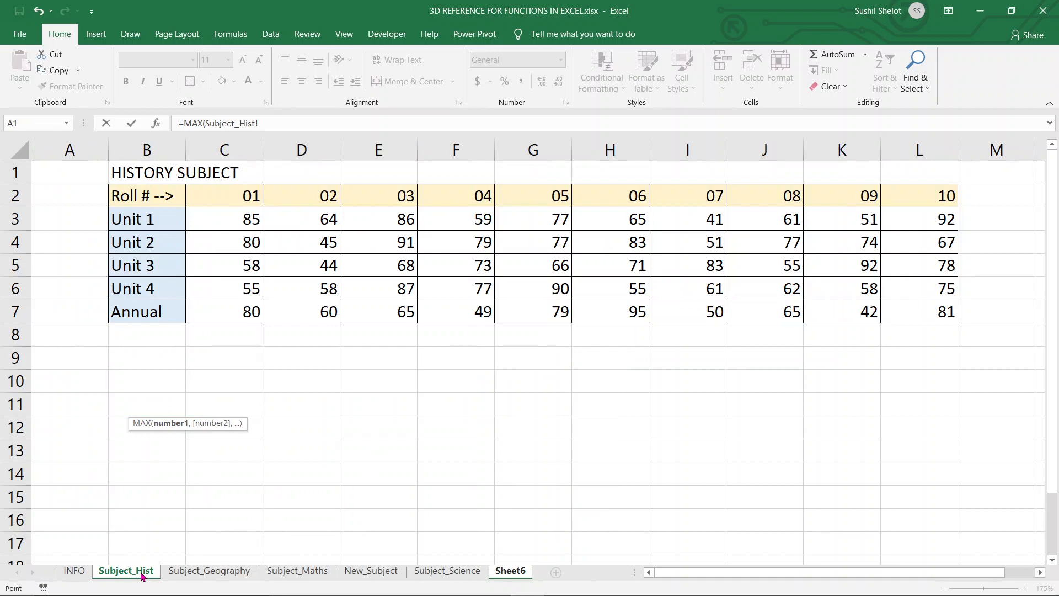
pyautogui.click(267, 122)
pyautogui.press('BackSpace')
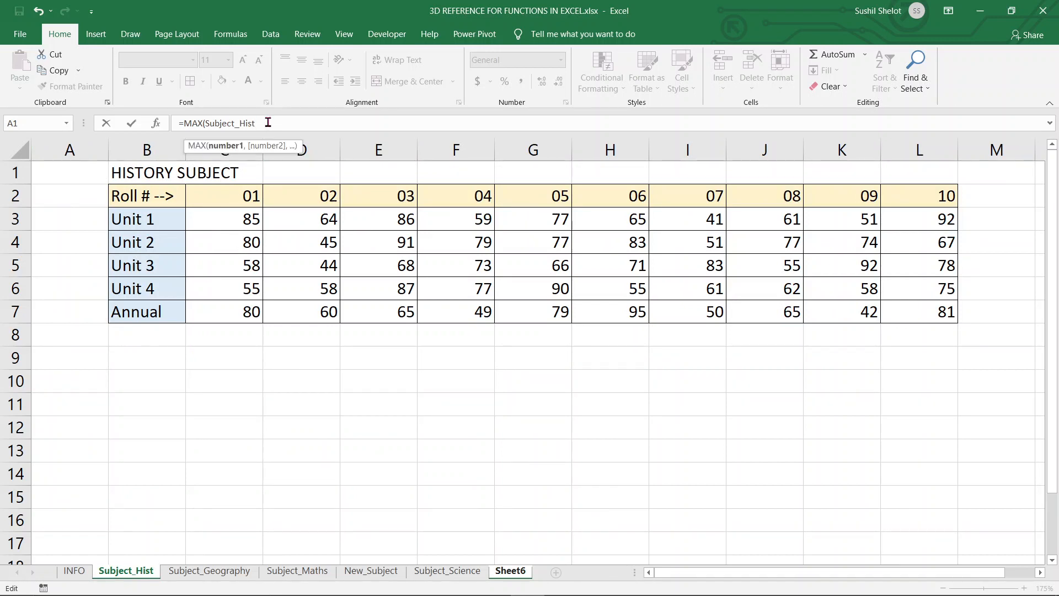
pyautogui.write(':')
pyautogui.click(446, 572)
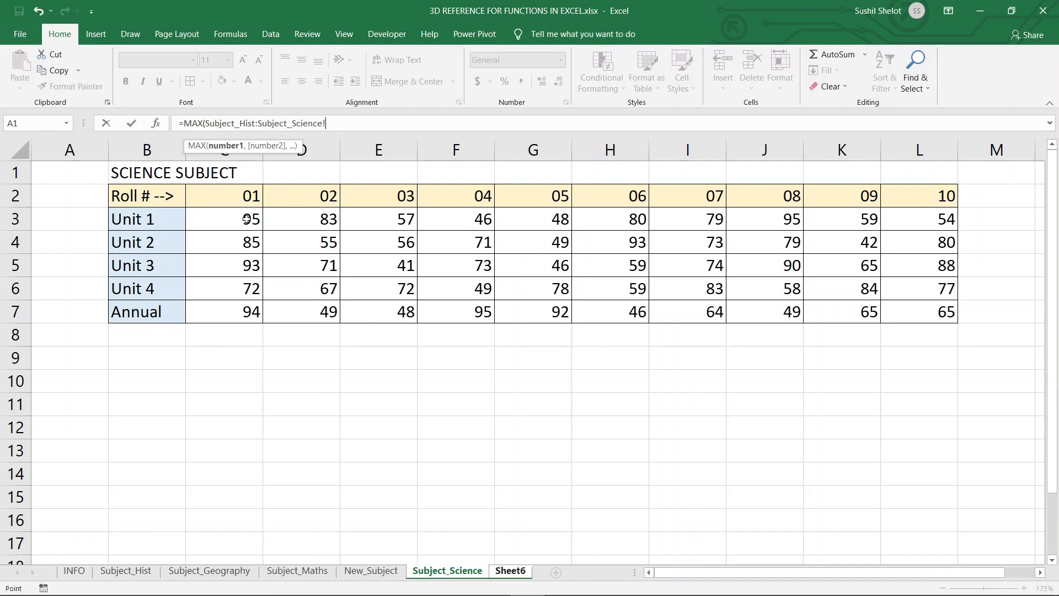
pyautogui.moveTo(246, 219); pyautogui.dragTo(932, 219)
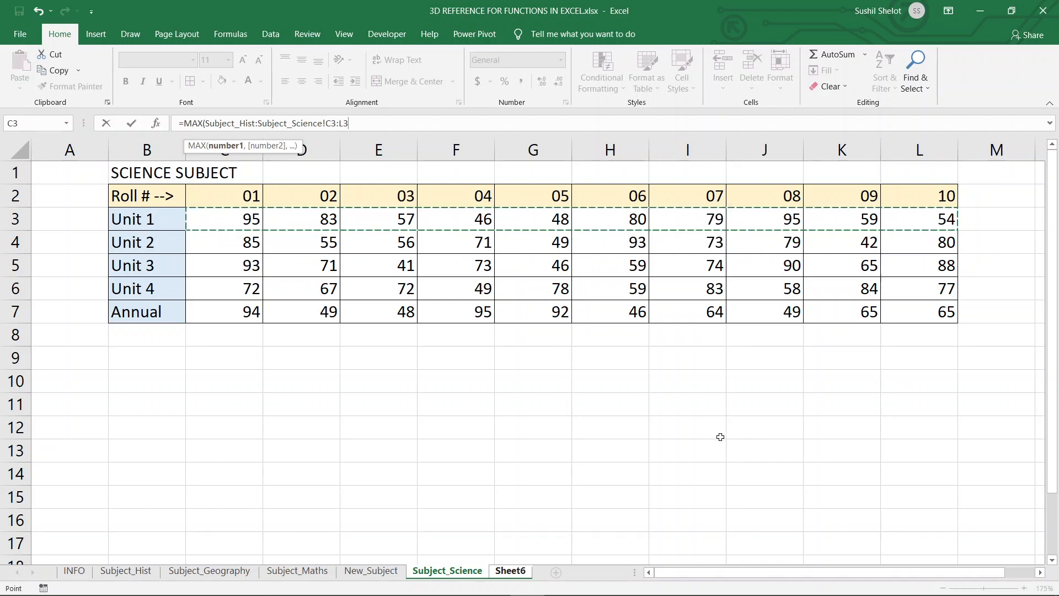
pyautogui.write(')')
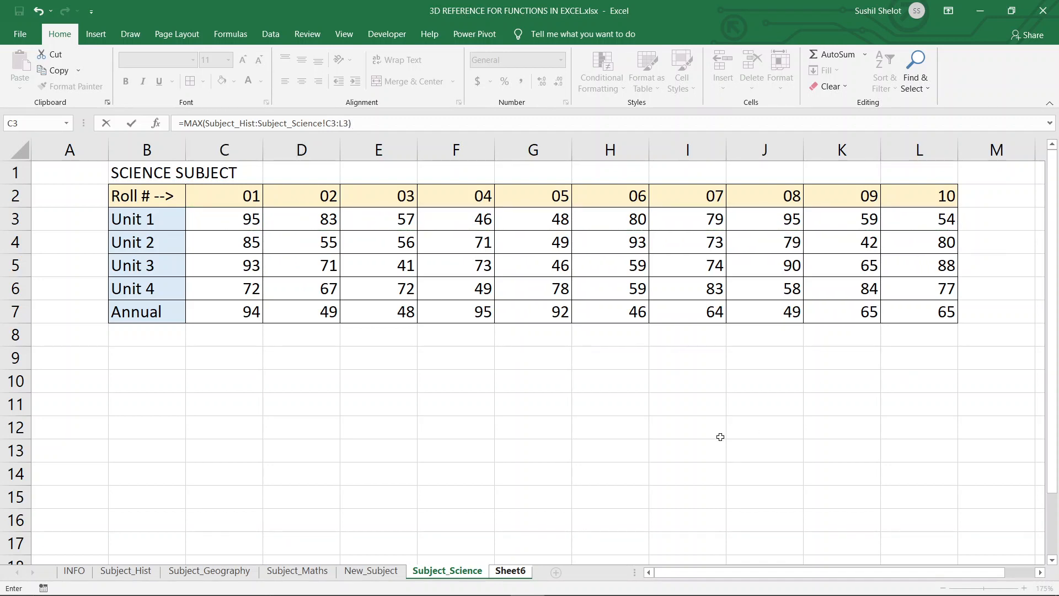
pyautogui.press('Return')
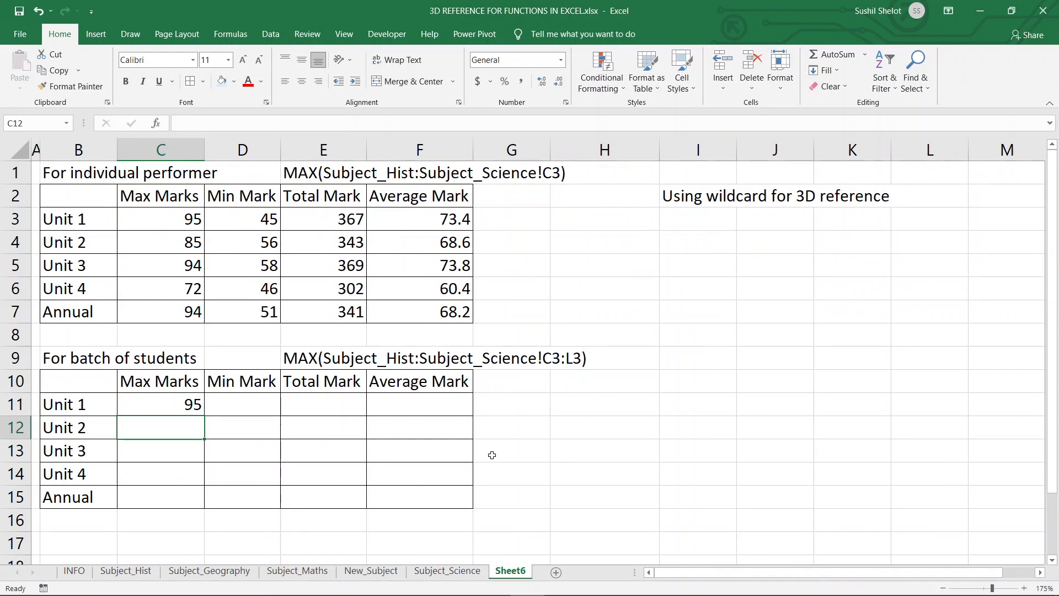
# Fill the C11 formula down to C15 and compare its row references with the formula in C4.
pyautogui.click(205, 414)
pyautogui.doubleClick(204, 416)
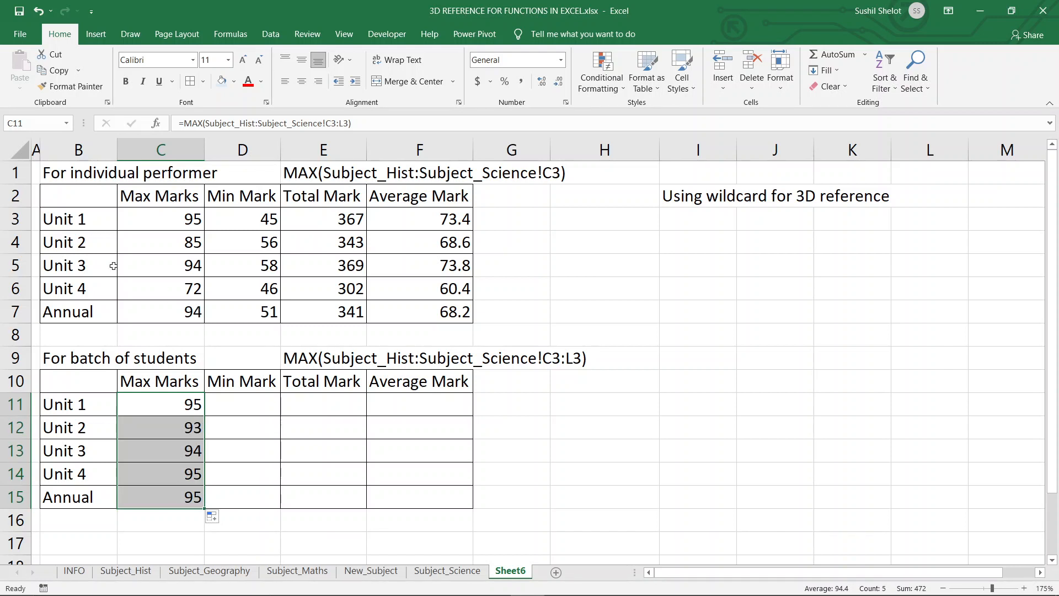
pyautogui.click(189, 244)
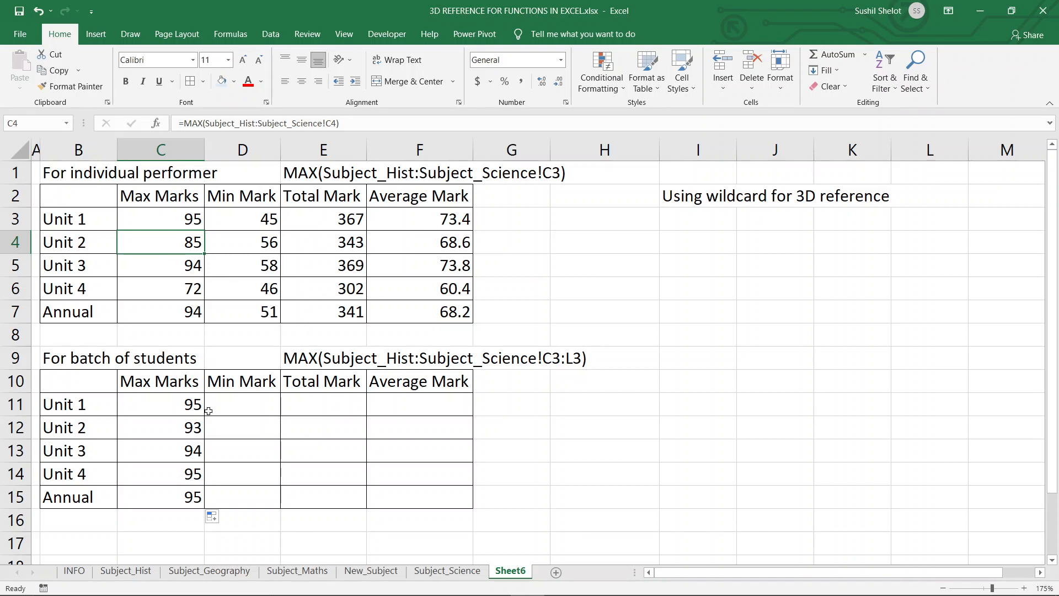
pyautogui.click(195, 425)
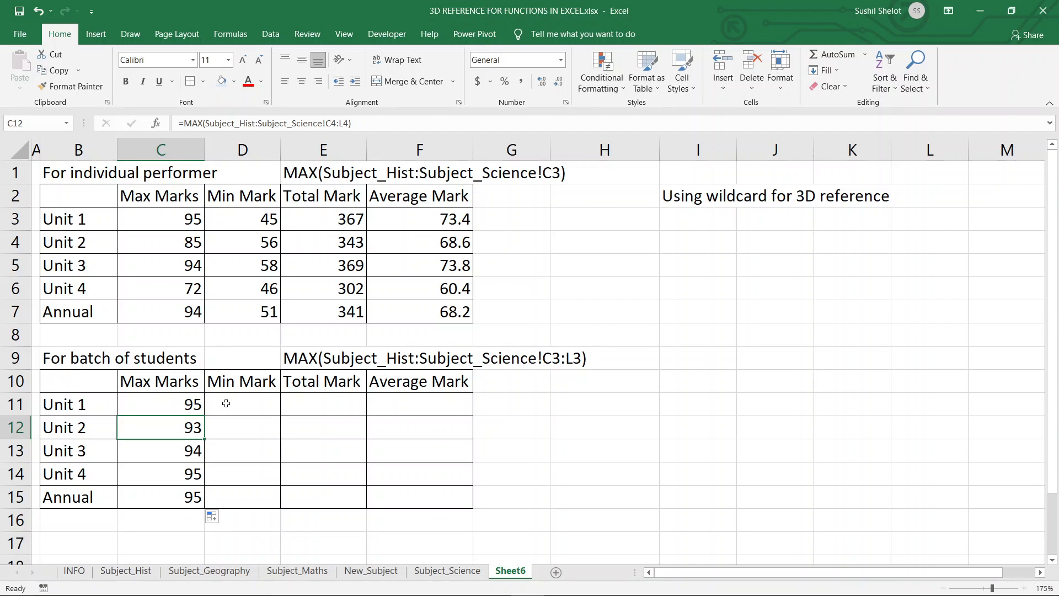
# Enter =MIN(Subject_Hist:Subject_Science!C3:L3) in D11 for the batch Min Mark of Unit 1.
pyautogui.click(233, 405)
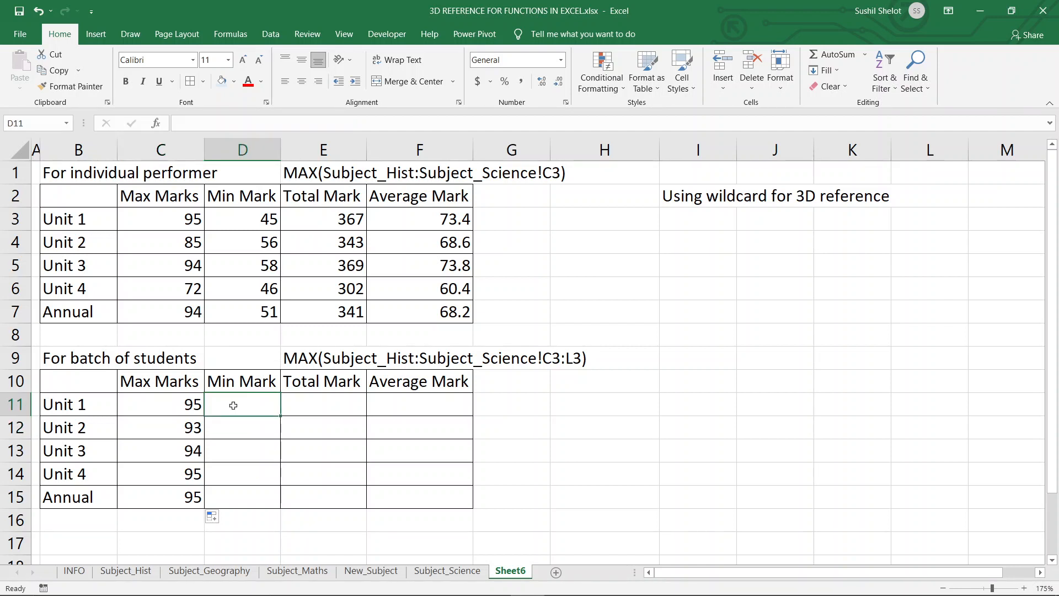
pyautogui.write('=MIN')
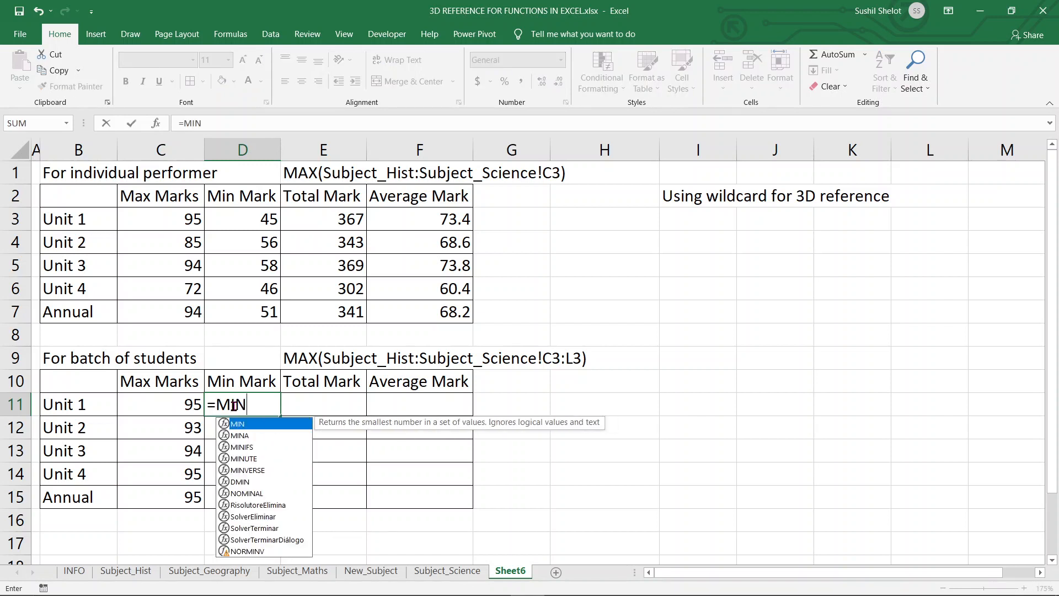
pyautogui.doubleClick(243, 424)
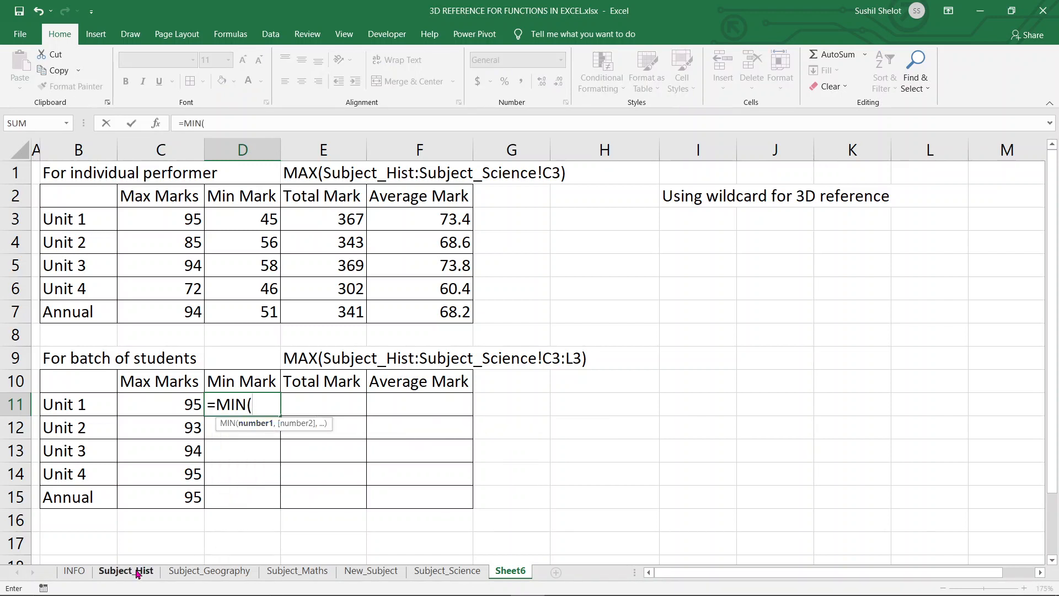
pyautogui.click(138, 574)
pyautogui.click(302, 123)
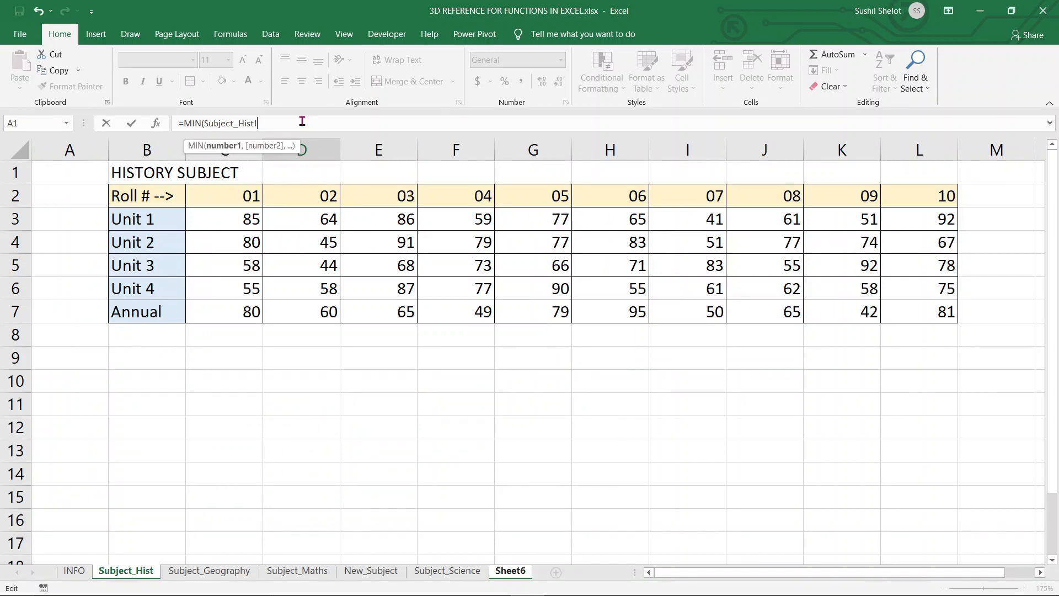
pyautogui.press('BackSpace')
pyautogui.write(':')
pyautogui.click(447, 571)
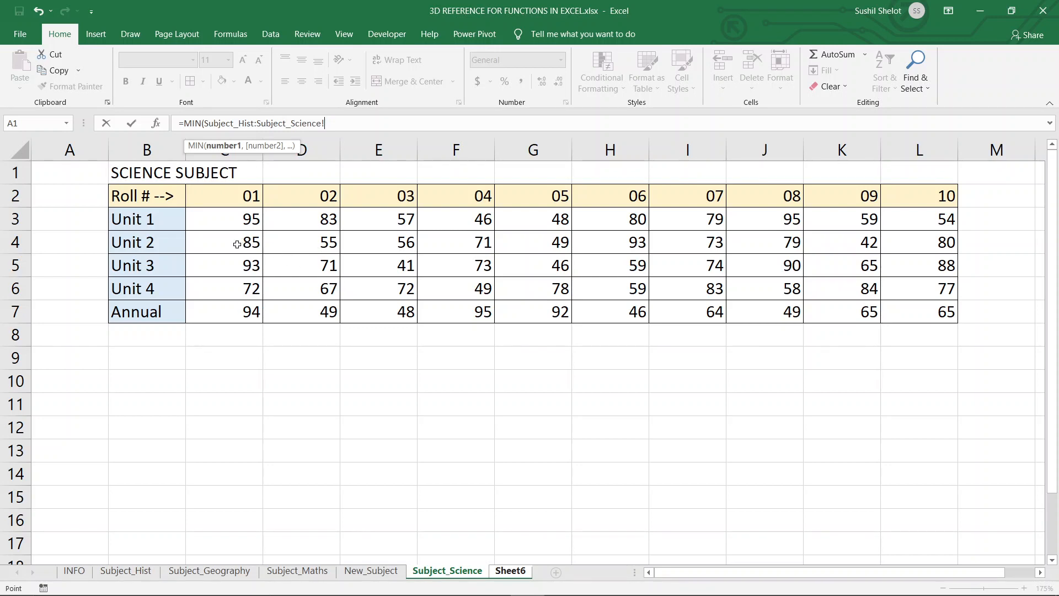
pyautogui.moveTo(237, 244); pyautogui.dragTo(933, 237)
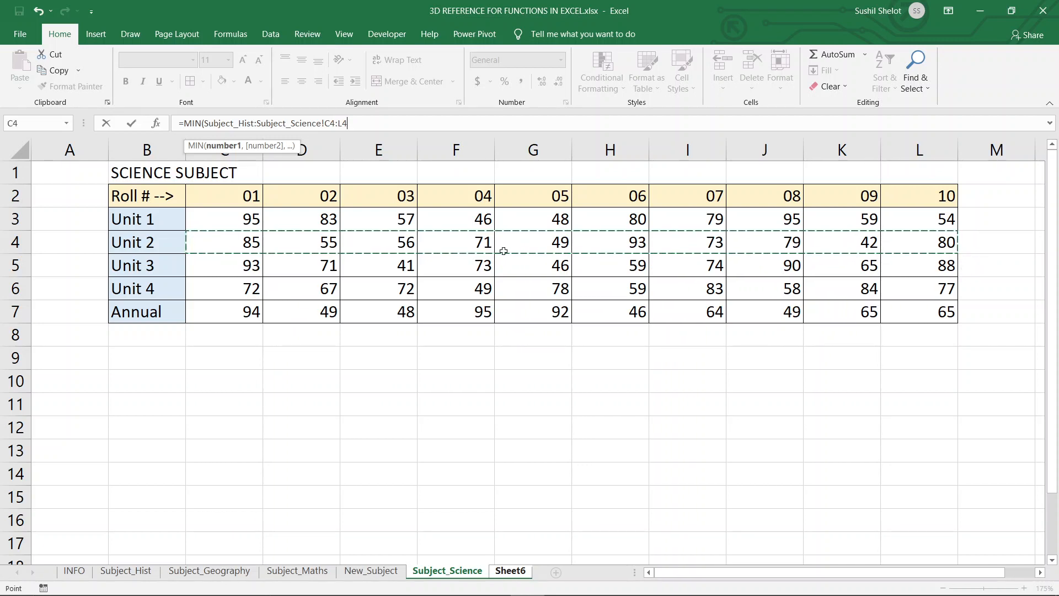
pyautogui.moveTo(246, 221); pyautogui.dragTo(933, 221)
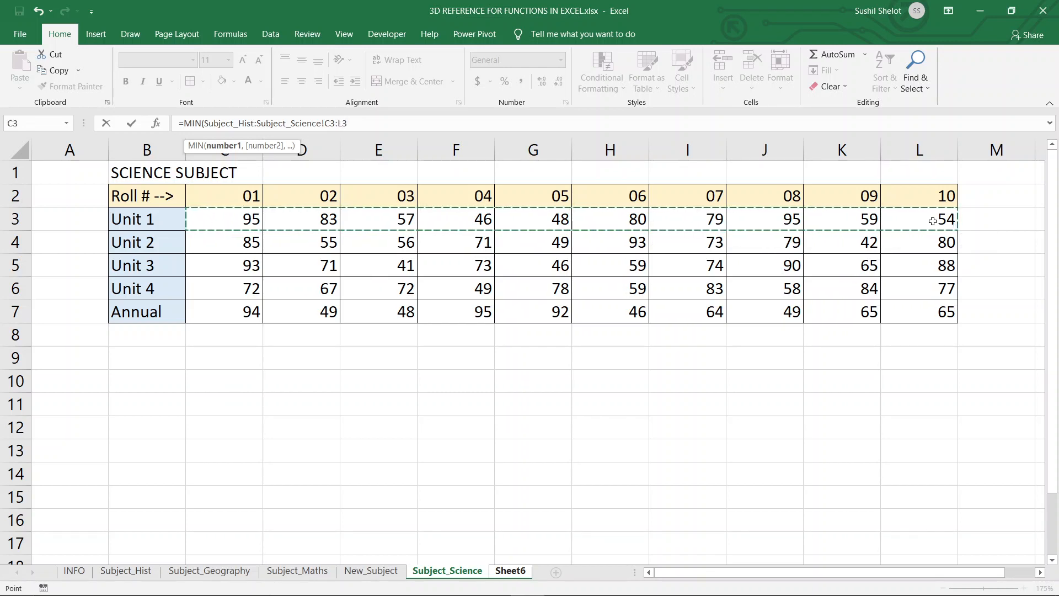
pyautogui.write(')')
pyautogui.press('Return')
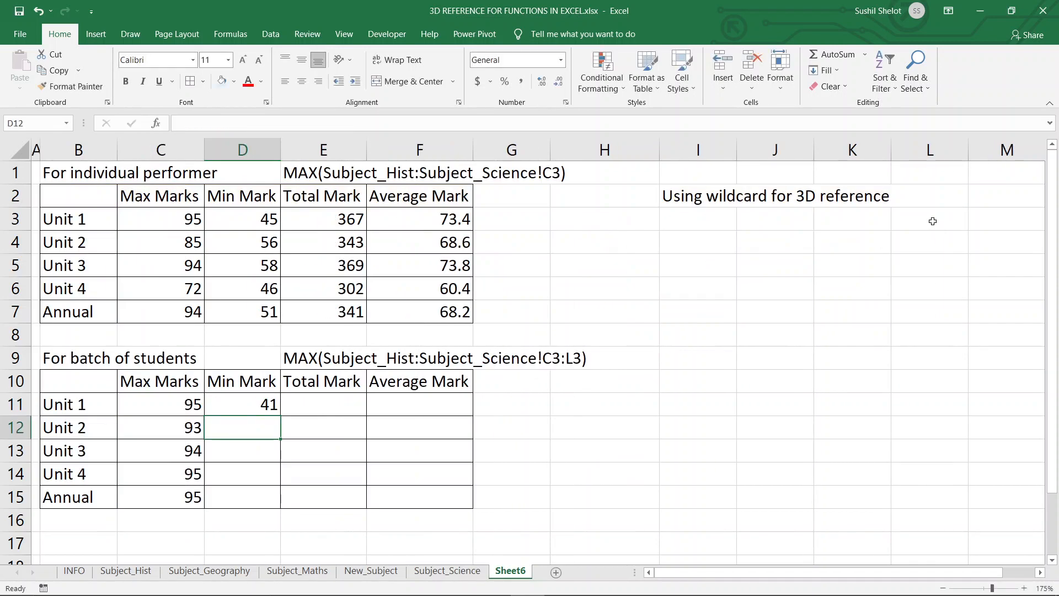
# Compare the D11 formula with D3, then fill D11 down to D15.
pyautogui.click(227, 396)
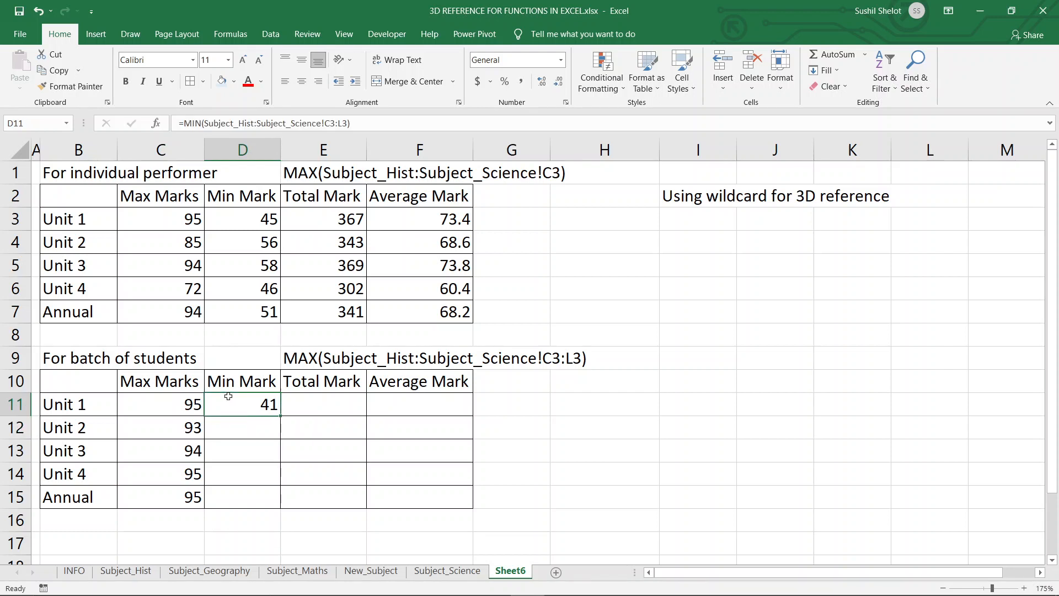
pyautogui.click(247, 218)
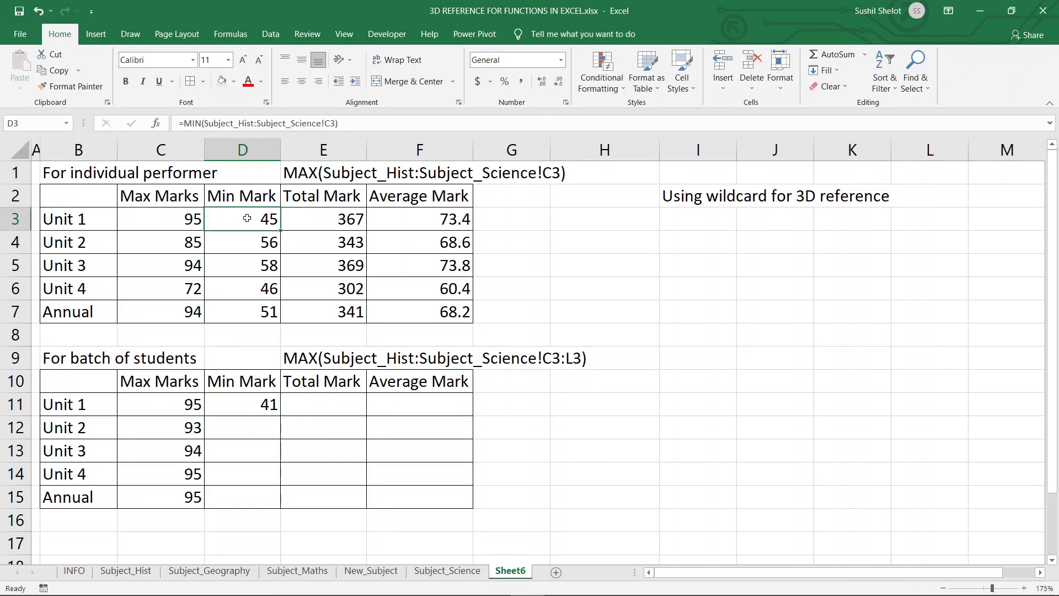
pyautogui.click(266, 402)
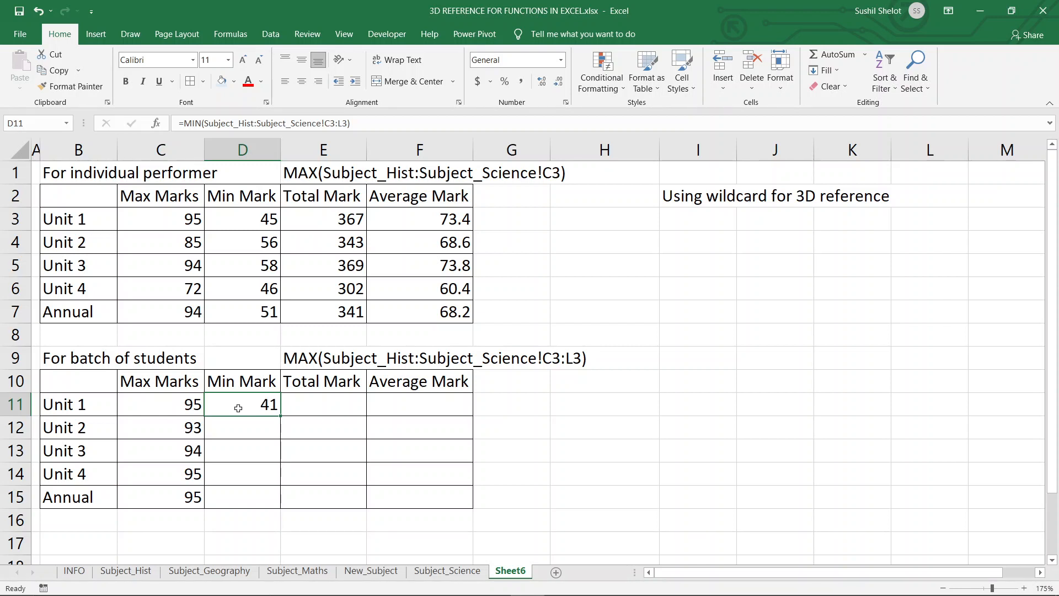
pyautogui.doubleClick(281, 416)
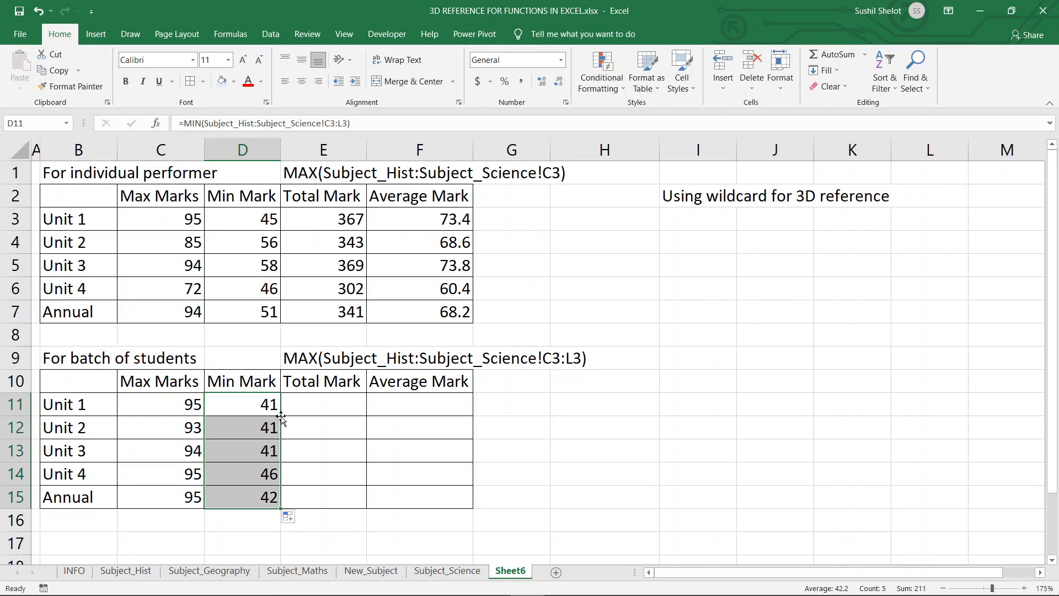
# Select the batch and individual Min Mark columns to compare their values.
pyautogui.click(292, 409)
pyautogui.moveTo(268, 409); pyautogui.dragTo(263, 492)
pyautogui.moveTo(250, 224); pyautogui.dragTo(252, 311)
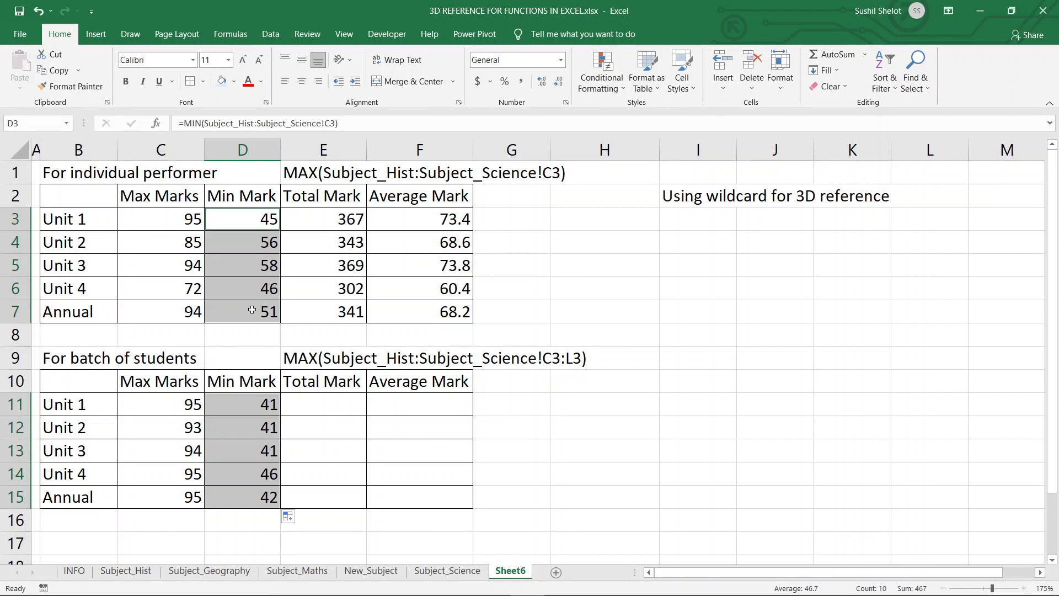
# Enter =SUM(Subject_Hist:Subject_Science!C3:L3) in E11 for the batch Total Mark and fill it down to E15.
pyautogui.click(336, 407)
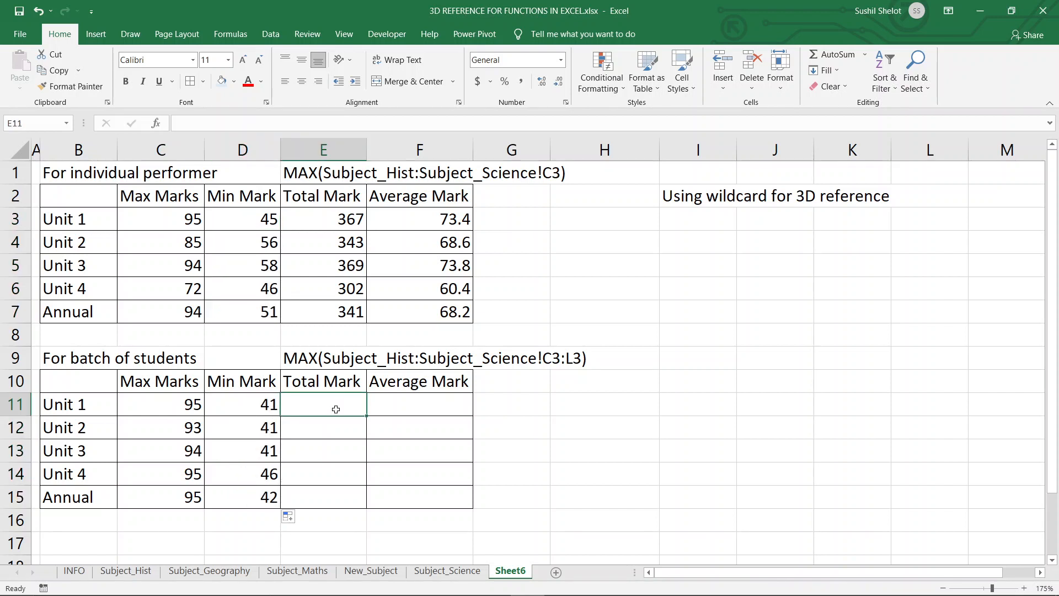
pyautogui.write('=sum')
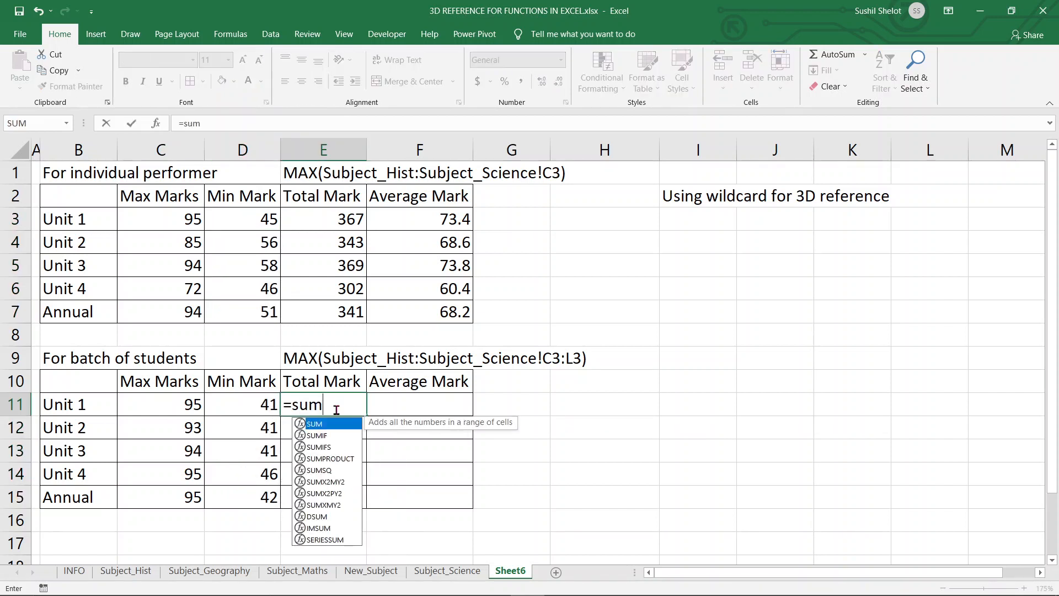
pyautogui.press('Tab')
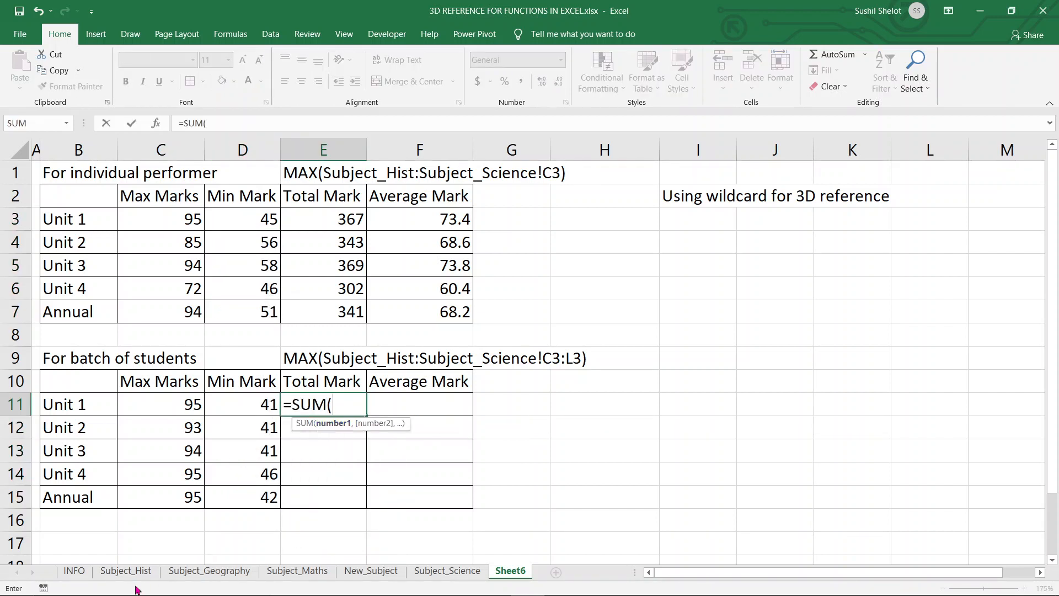
pyautogui.click(131, 571)
pyautogui.click(265, 125)
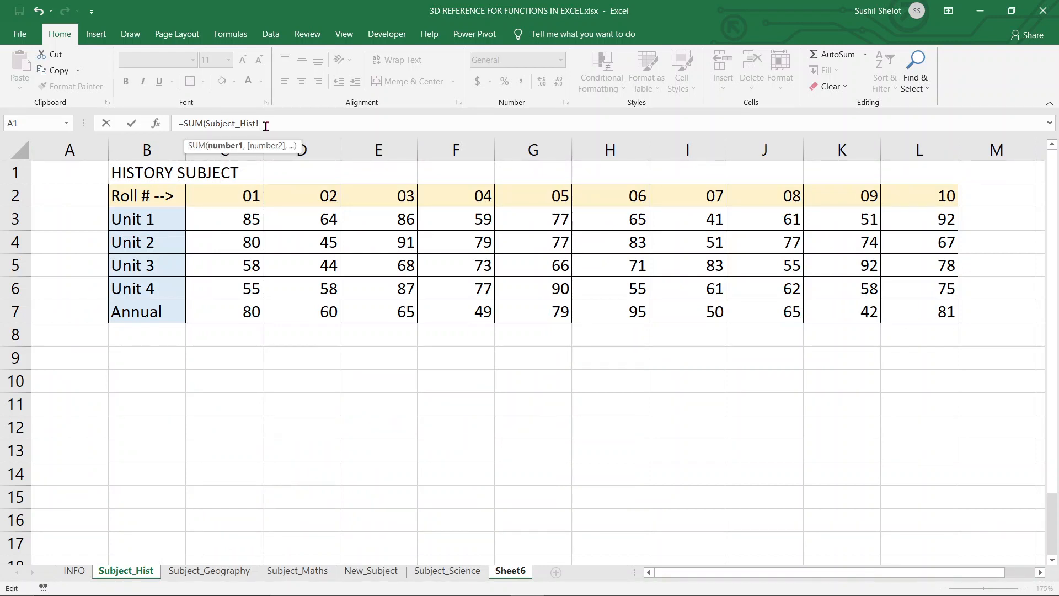
pyautogui.press('BackSpace')
pyautogui.click(464, 573)
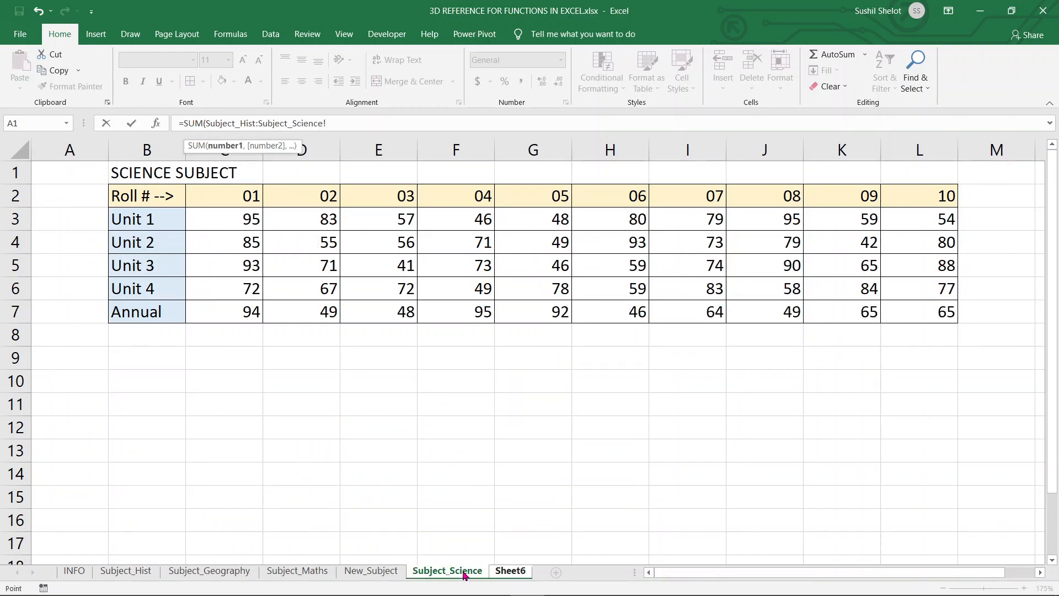
pyautogui.moveTo(246, 221); pyautogui.dragTo(941, 220)
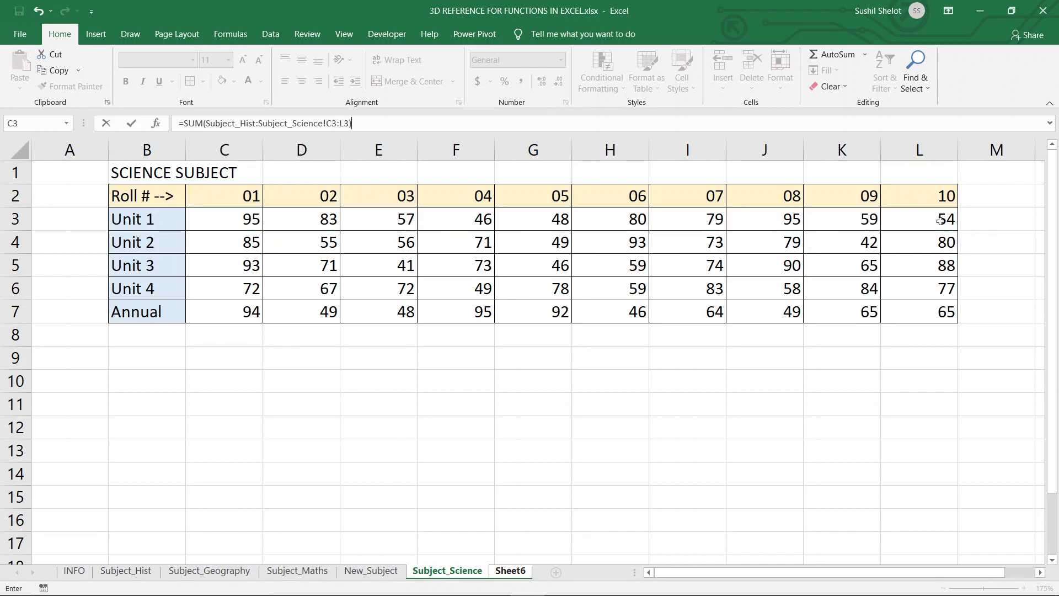
pyautogui.press('Return')
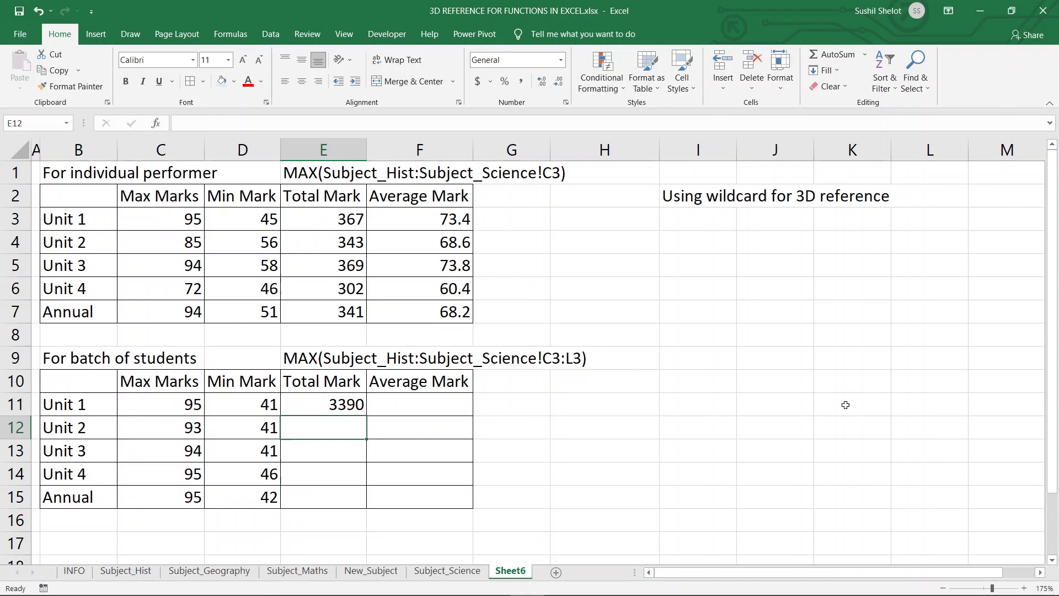
pyautogui.click(325, 405)
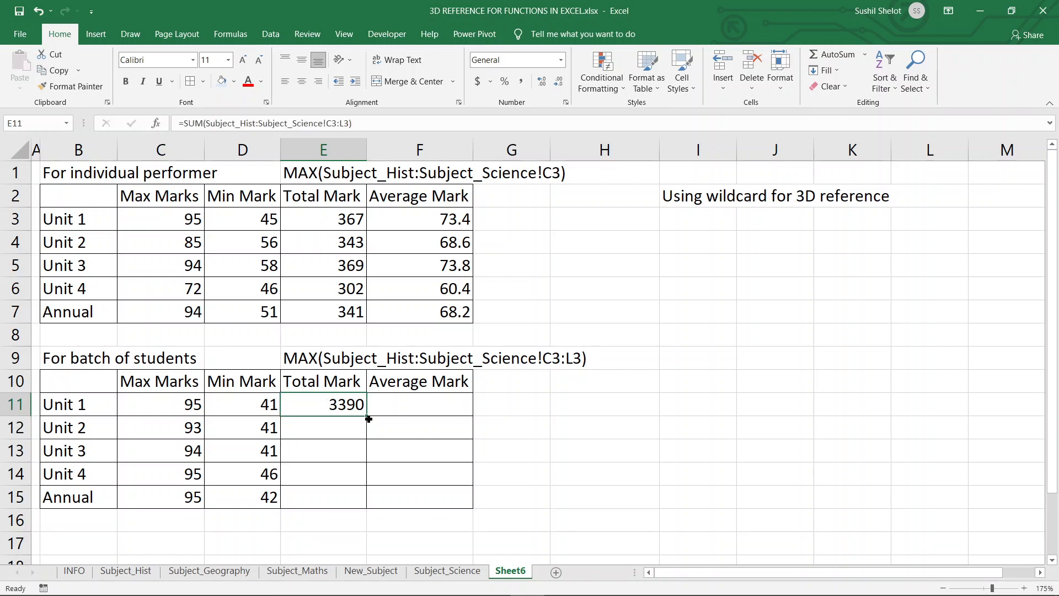
pyautogui.doubleClick(367, 417)
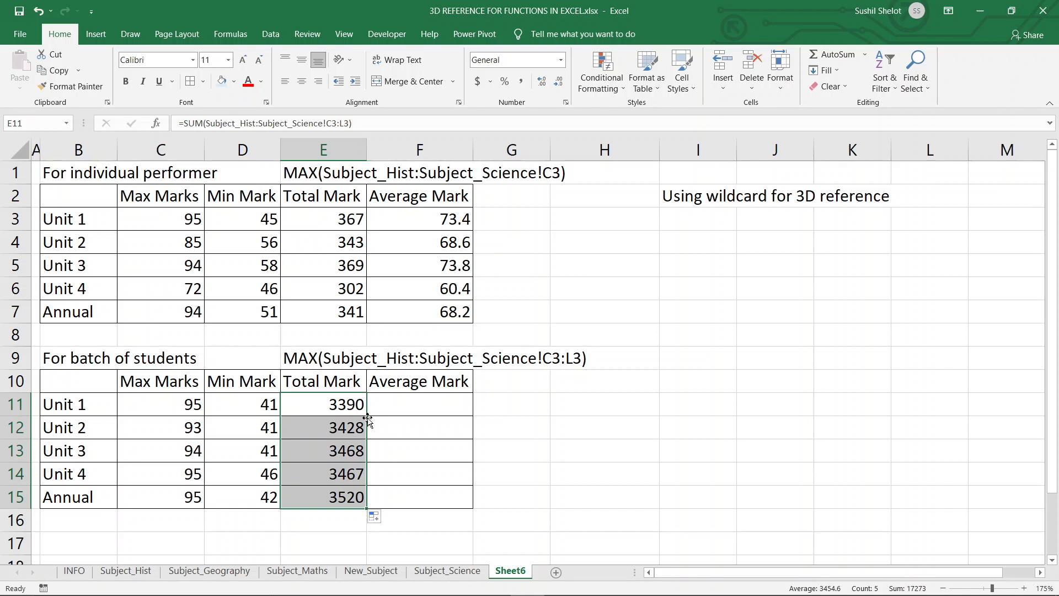
# Enter =AVERAGE(Subject_Hist:Subject_Science!C3:L3) in F11 for the batch Average Mark and fill it down to F15.
pyautogui.click(435, 402)
pyautogui.write('=aver')
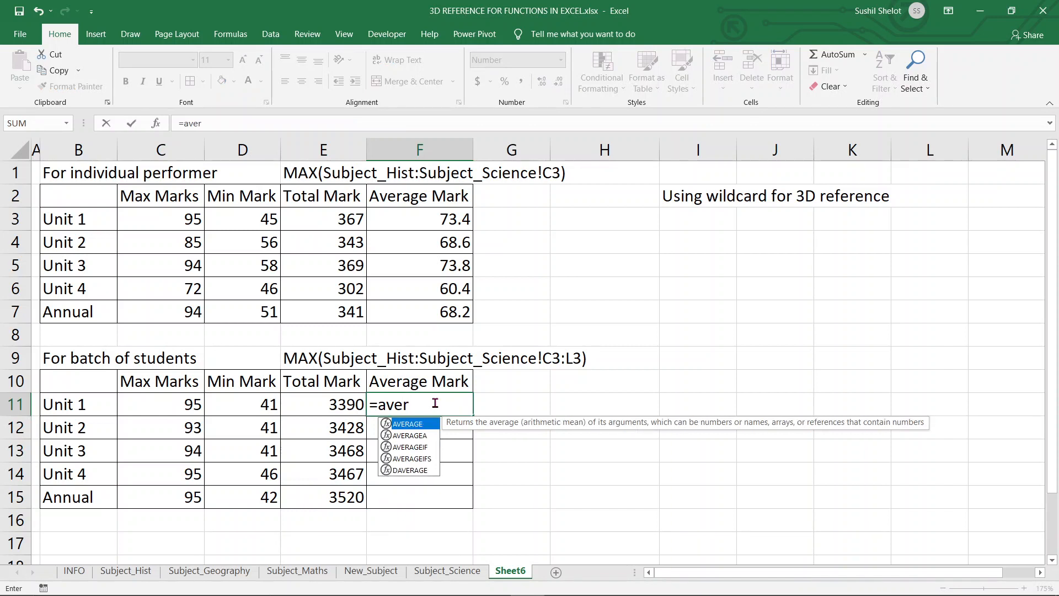
pyautogui.doubleClick(416, 425)
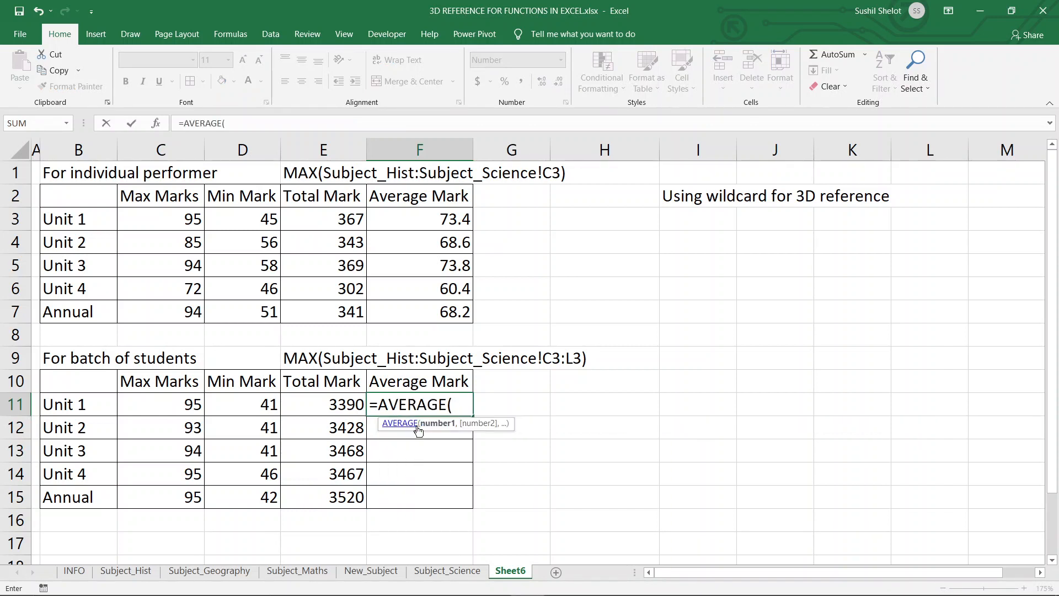
pyautogui.click(149, 574)
pyautogui.press('BackSpace')
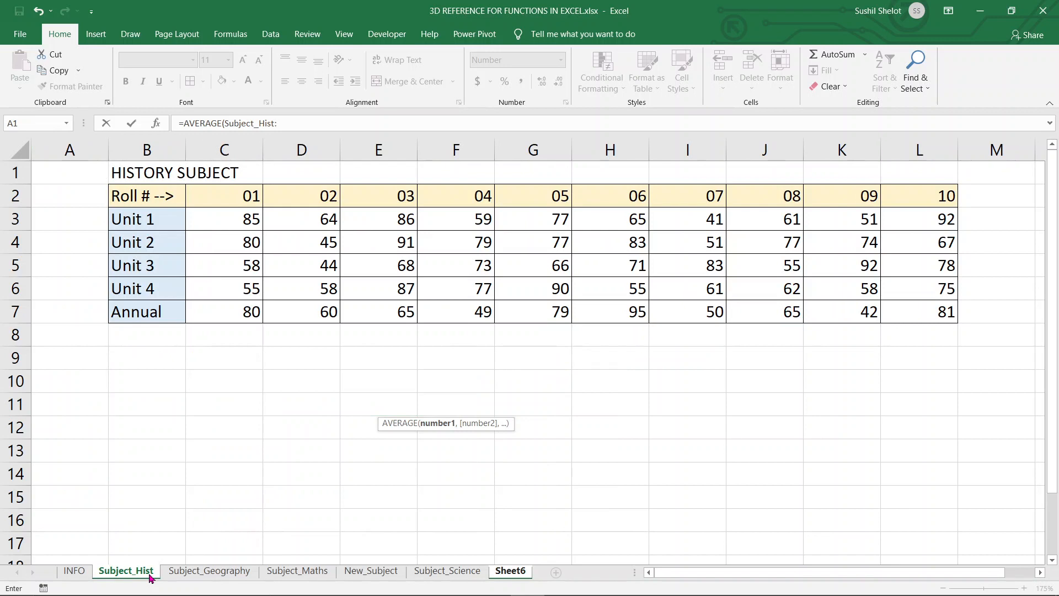
pyautogui.write(':')
pyautogui.click(429, 572)
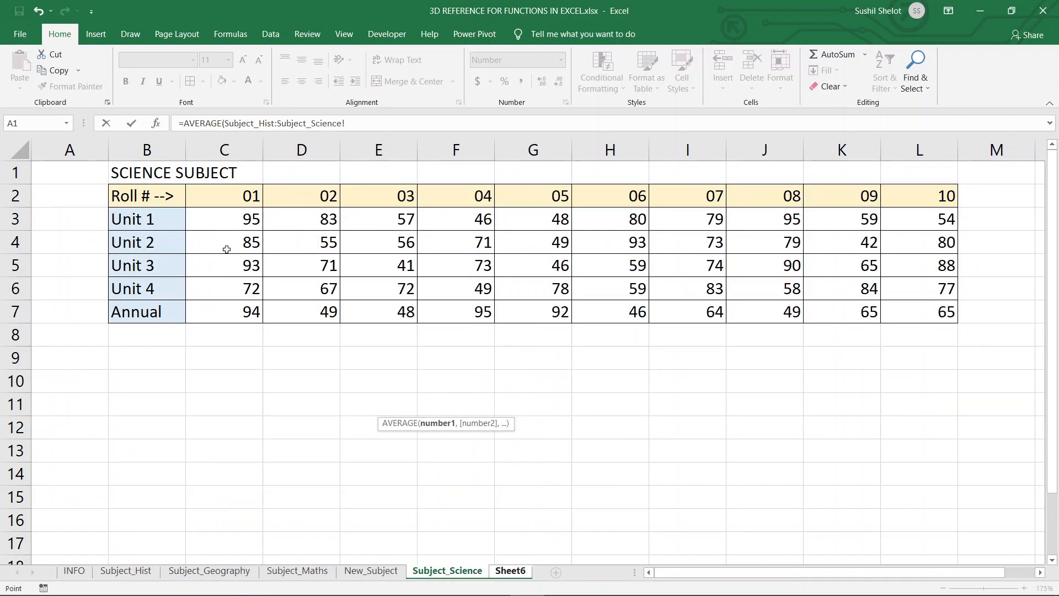
pyautogui.moveTo(248, 224); pyautogui.dragTo(925, 215)
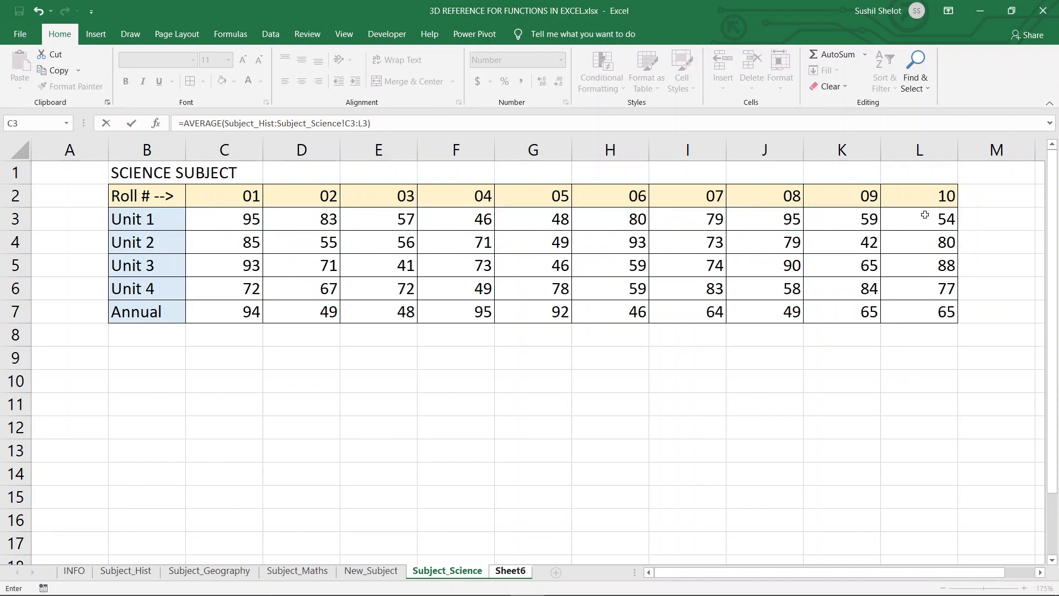
pyautogui.press('Return')
pyautogui.click(426, 411)
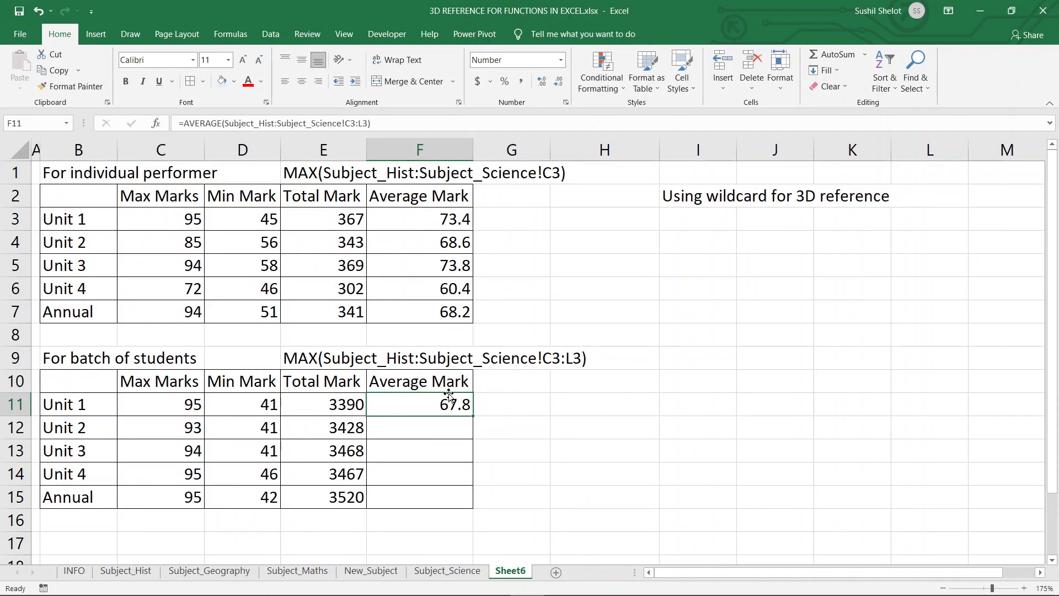
pyautogui.doubleClick(471, 415)
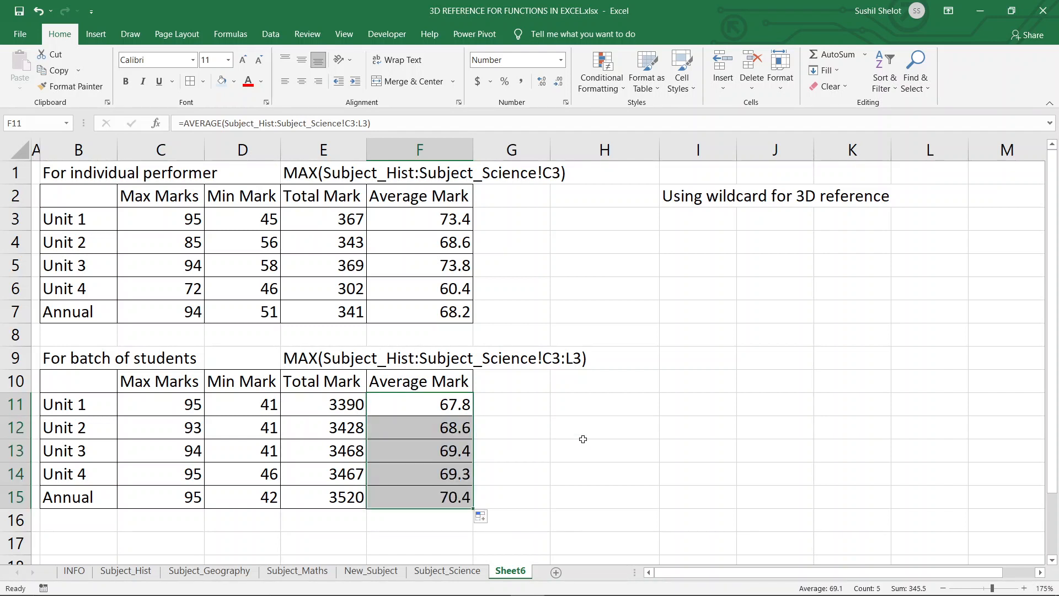
# Compare the row 9 label formula text with the filled formula in F15.
pyautogui.click(525, 502)
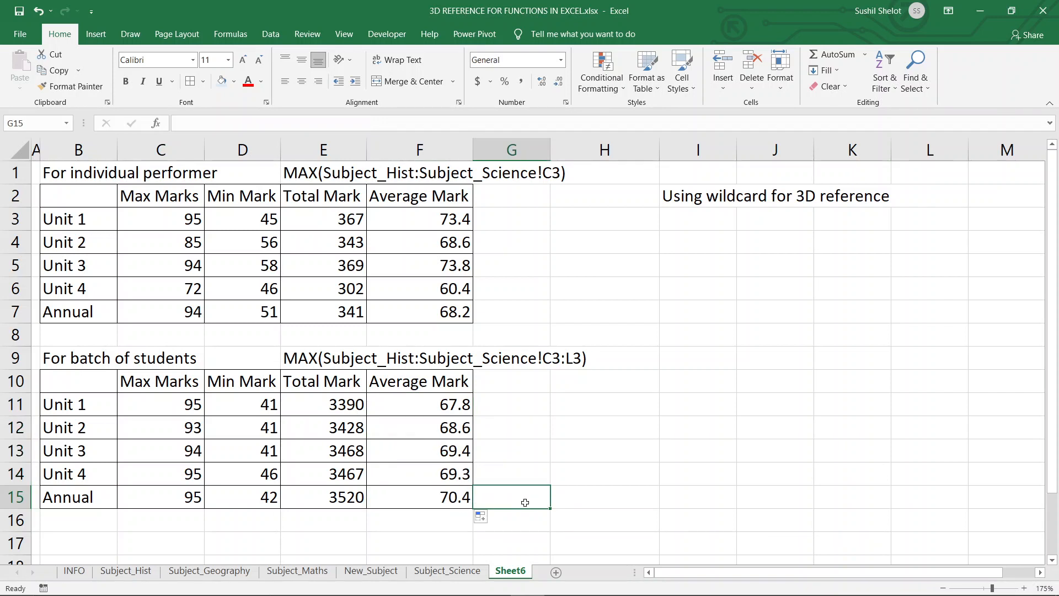
pyautogui.click(315, 356)
pyautogui.click(363, 129)
pyautogui.moveTo(363, 129); pyautogui.dragTo(320, 128)
pyautogui.click(453, 490)
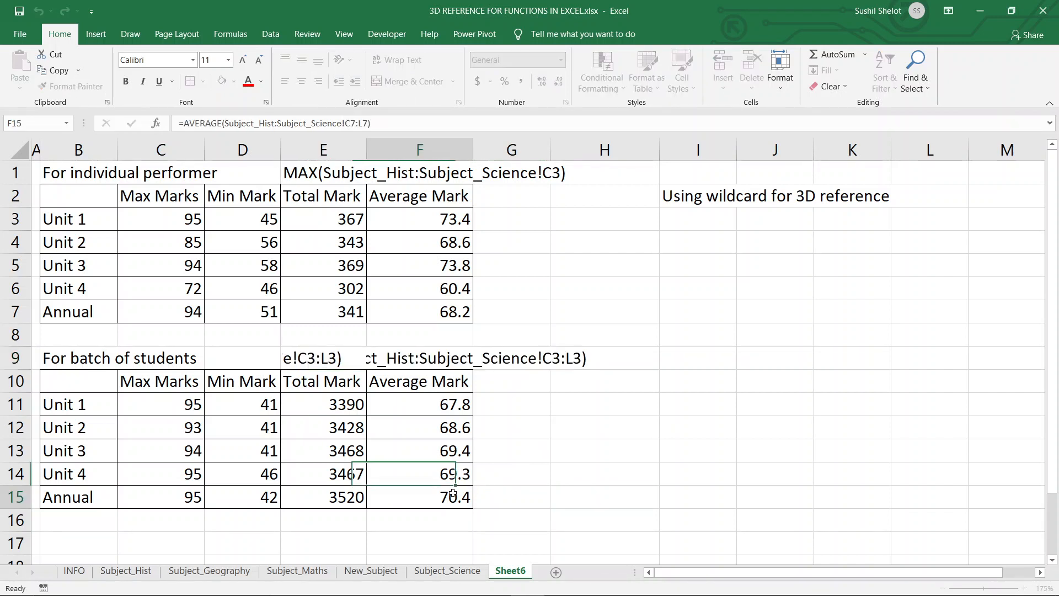
pyautogui.click(541, 479)
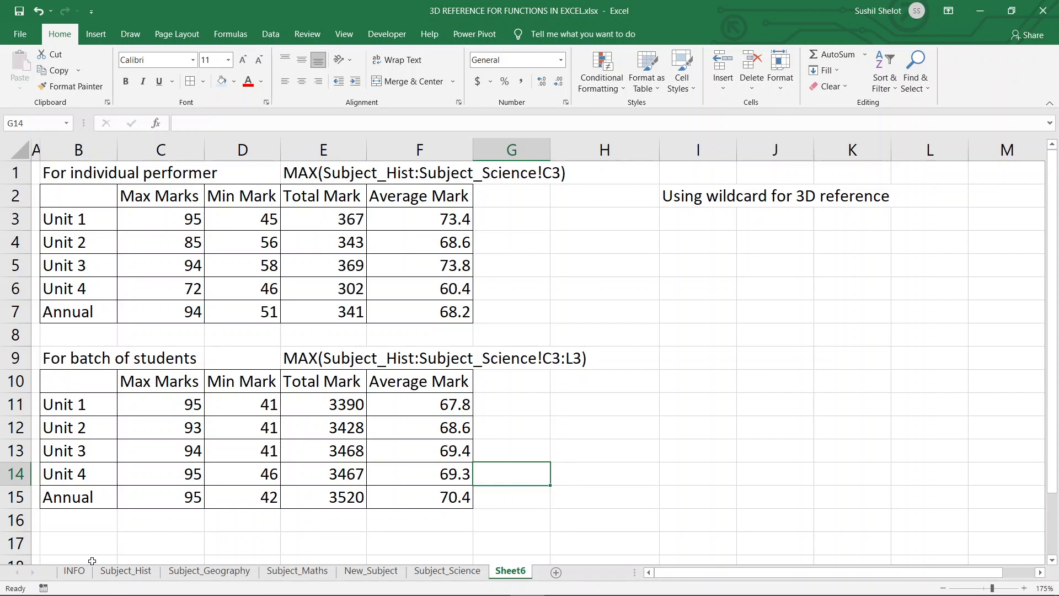
# Review the list of functions usable with 3D references on the INFO sheet, then return to Sheet6.
pyautogui.click(74, 571)
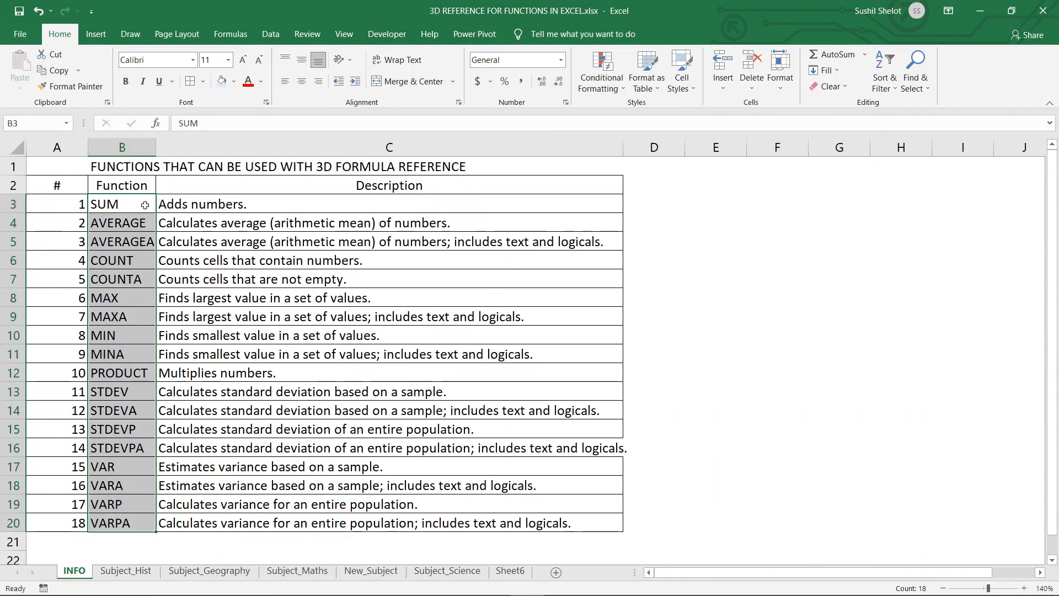
pyautogui.moveTo(137, 200); pyautogui.dragTo(119, 525)
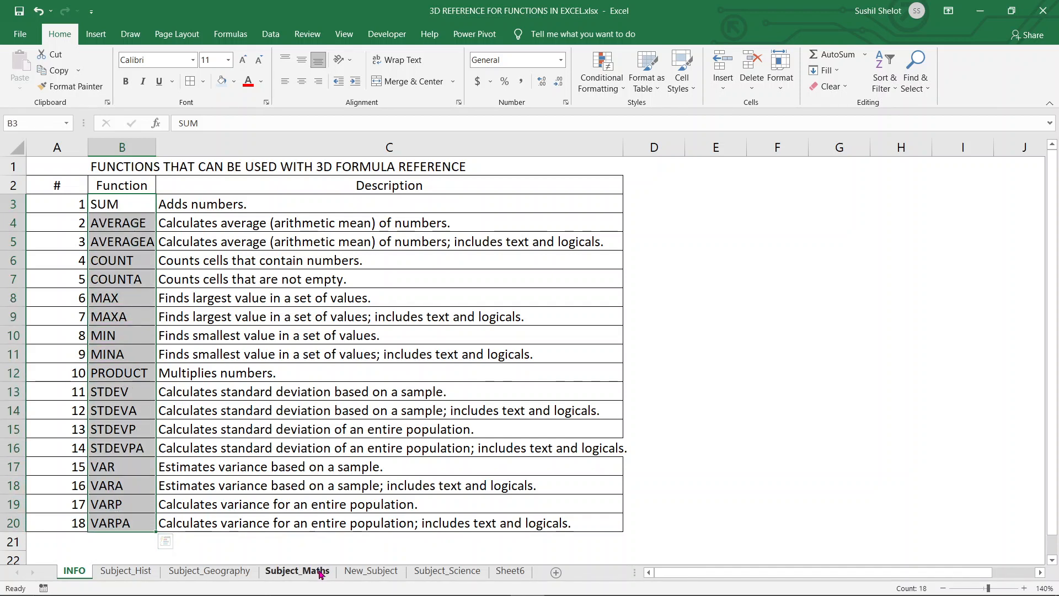
pyautogui.click(463, 572)
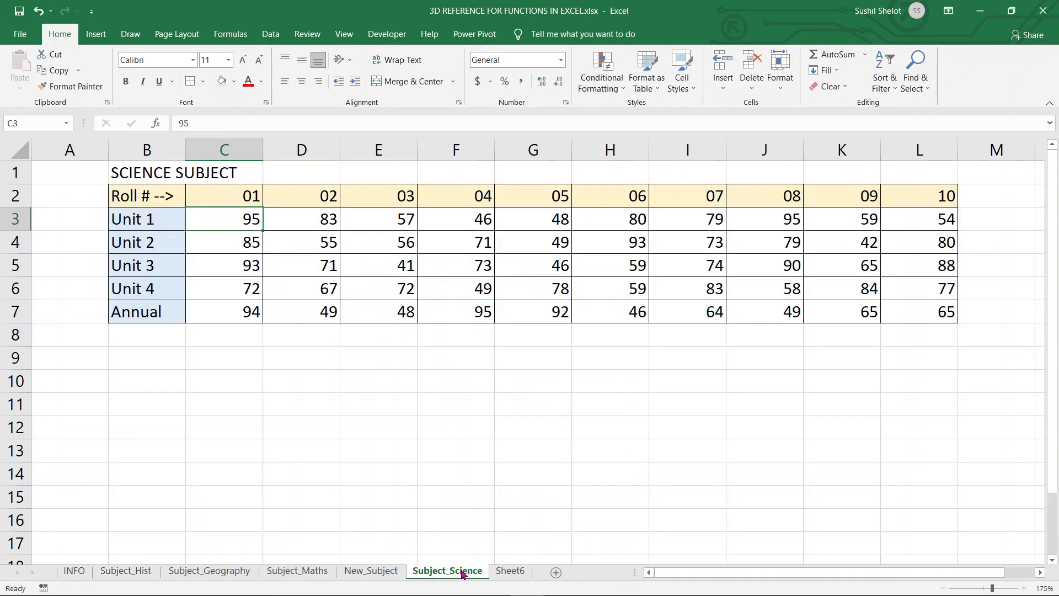
pyautogui.click(504, 574)
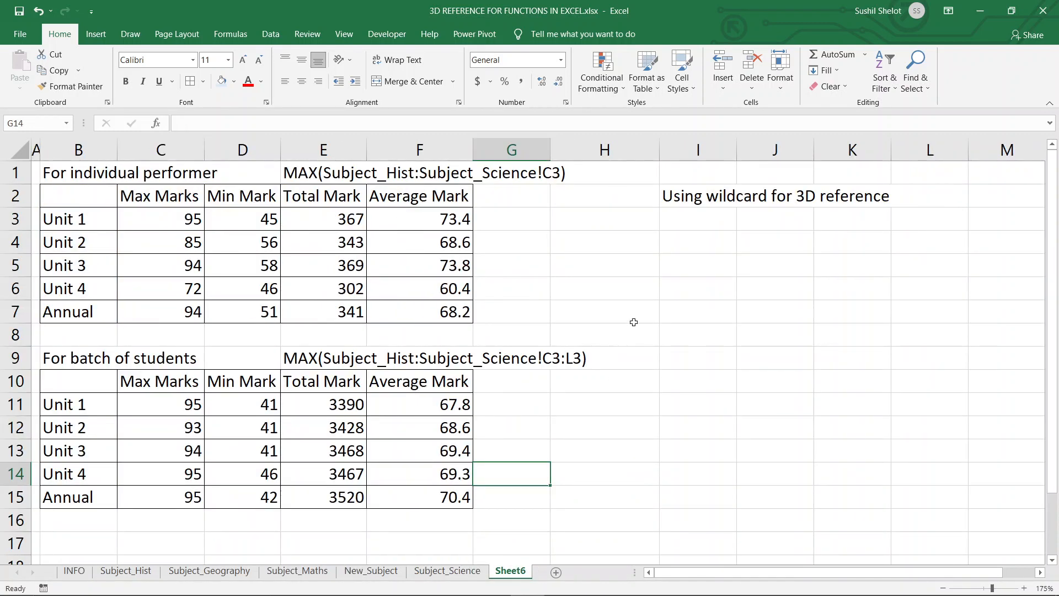
# Enter the wildcard formula =SUM('*Subj*'!C3) in I4 under the wildcard heading.
pyautogui.click(682, 245)
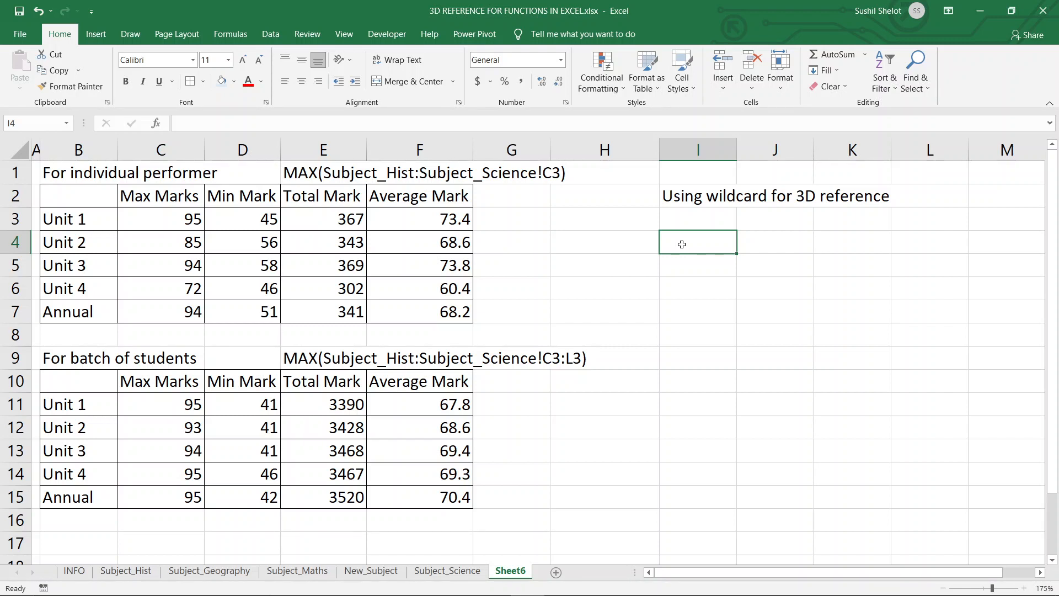
pyautogui.write('=')
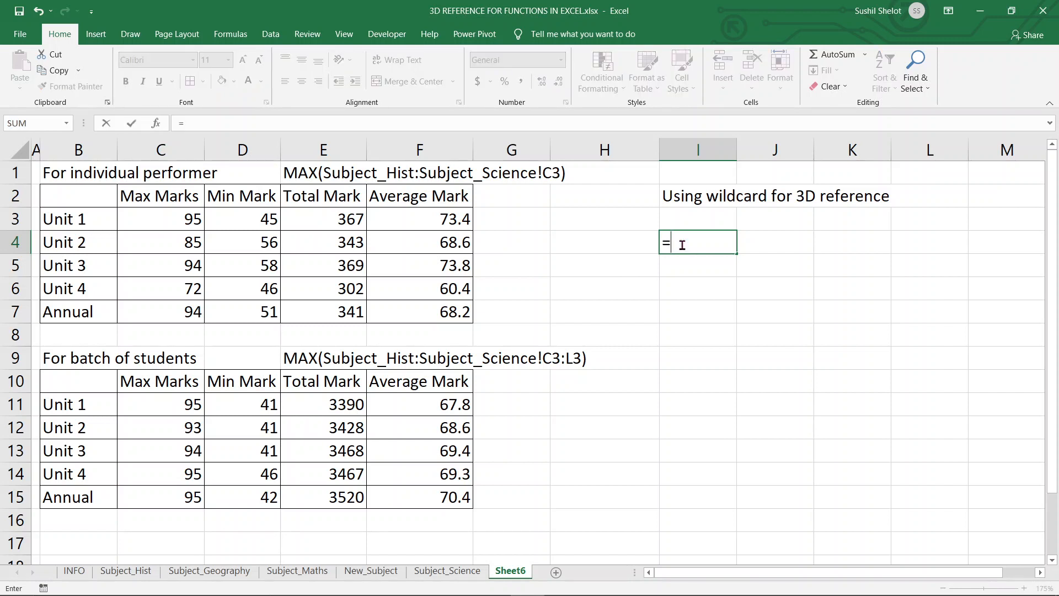
pyautogui.write('SUM')
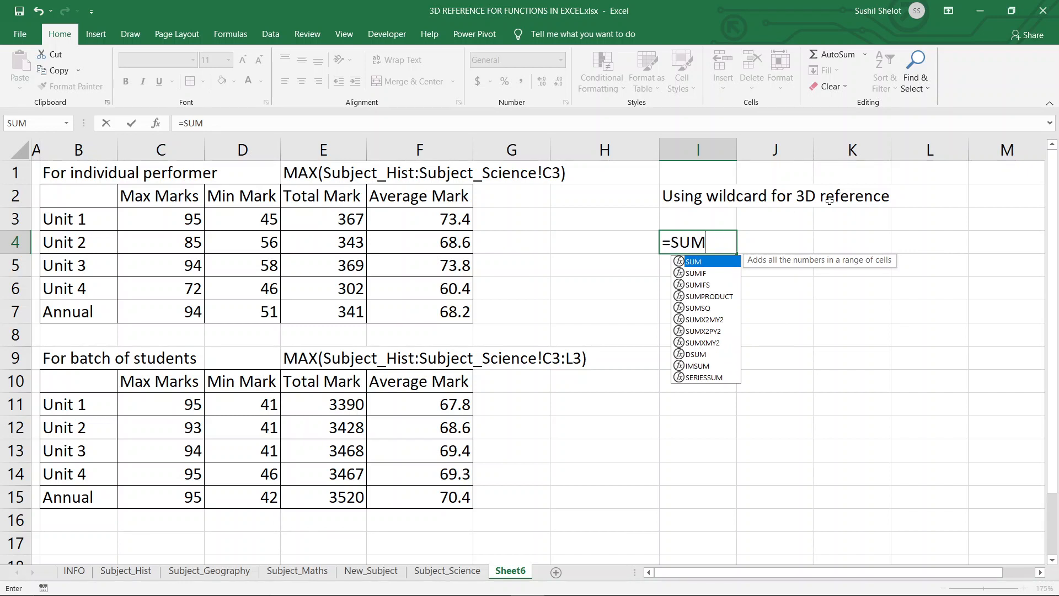
pyautogui.doubleClick(704, 264)
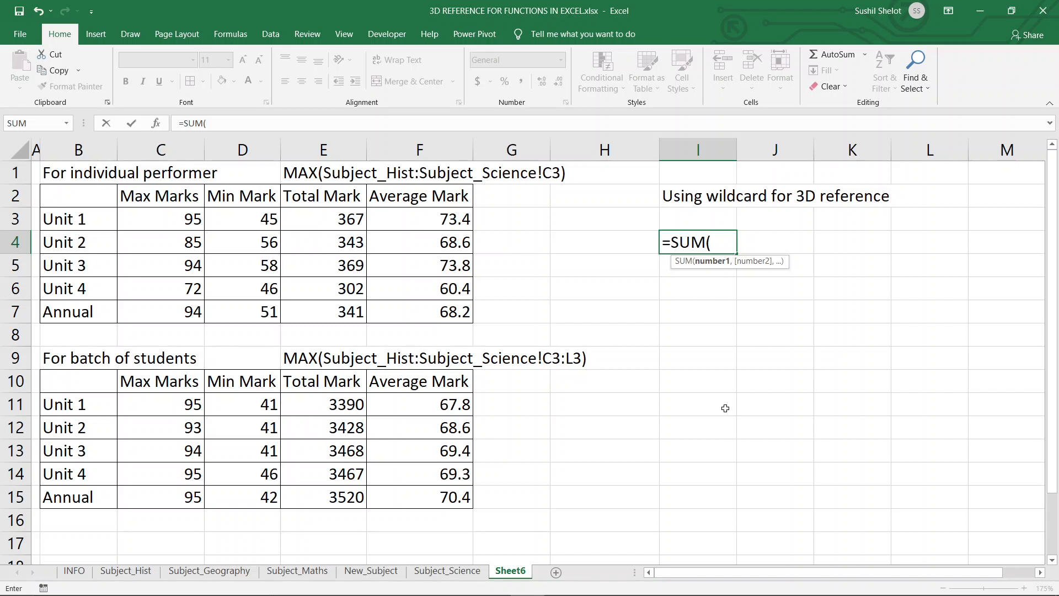
pyautogui.write('"')
pyautogui.press('BackSpace')
pyautogui.write("'*")
pyautogui.write("Subj*'")
pyautogui.write('!')
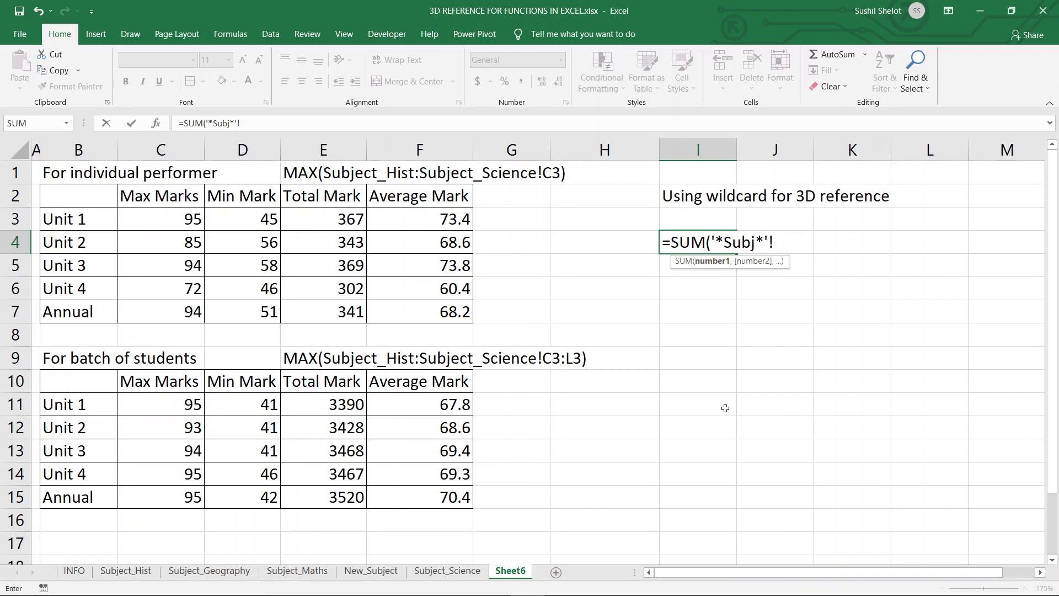
pyautogui.write('C3)')
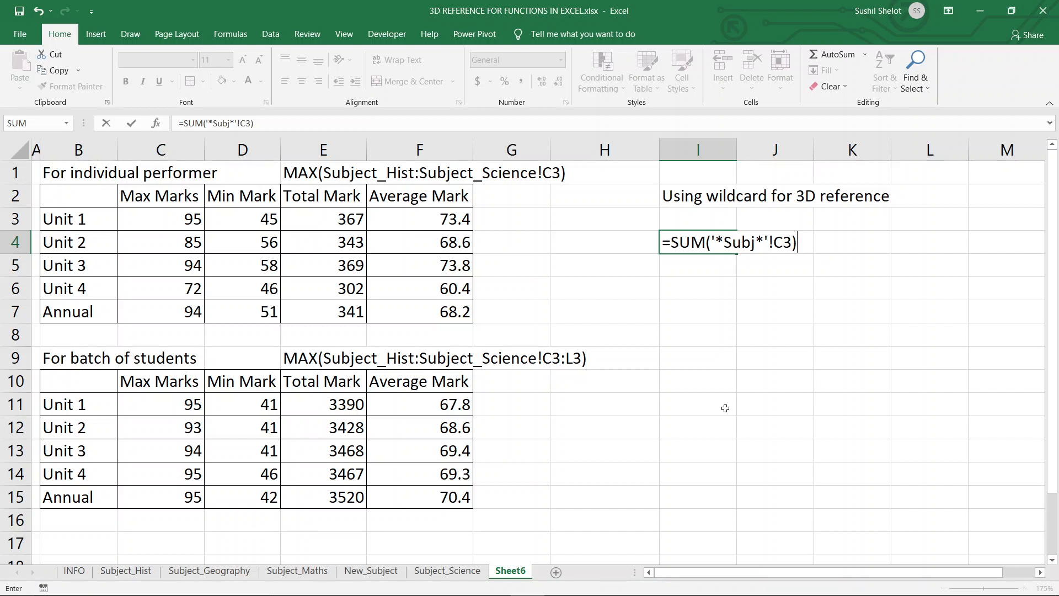
pyautogui.press('Return')
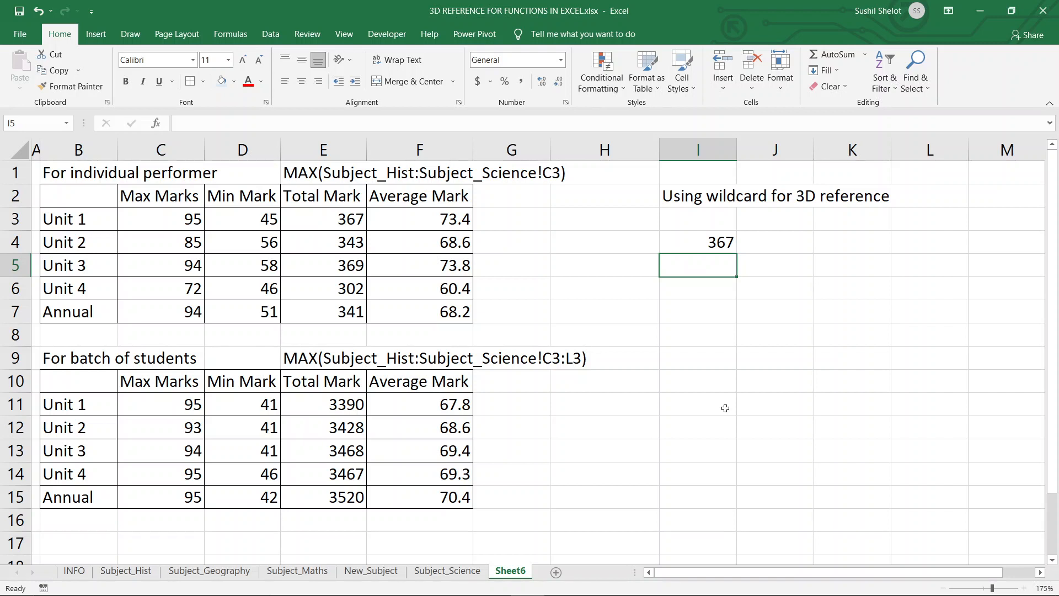
# Compare the converted I4 formula with the Unit 1 Total Mark in E3.
pyautogui.click(348, 221)
pyautogui.keyDown('ctrl'); pyautogui.click(702, 245); pyautogui.keyUp('ctrl')
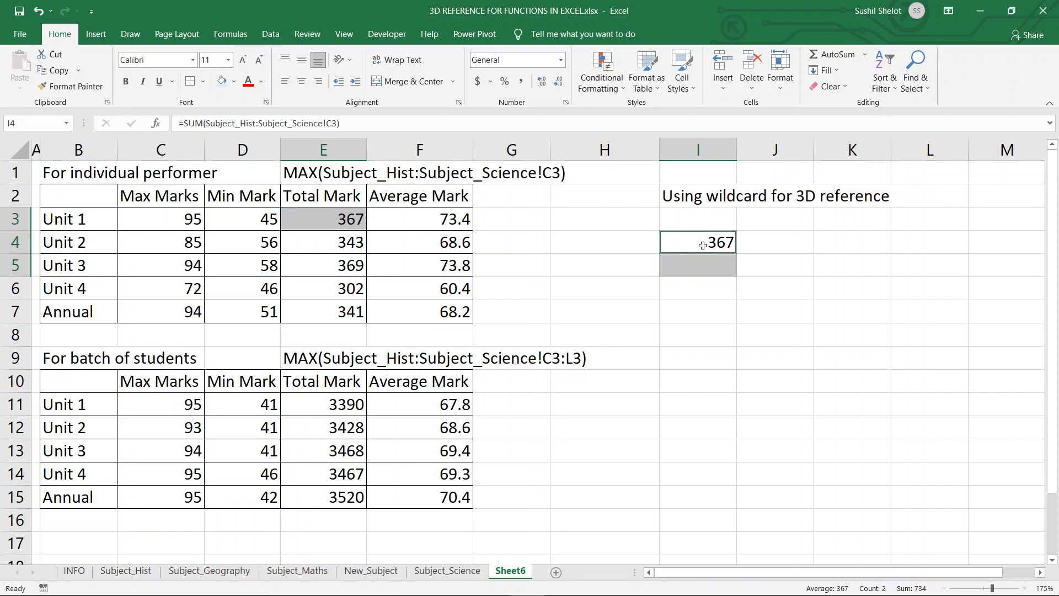
pyautogui.click(702, 245)
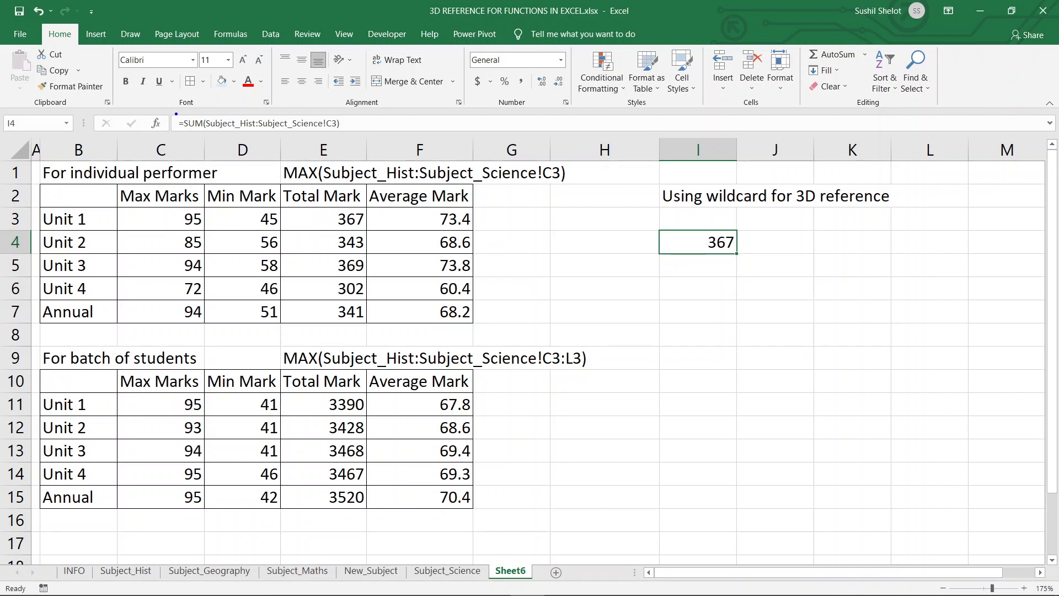
pyautogui.moveTo(176, 114); pyautogui.dragTo(359, 137)
# Rename the New_Subject sheet to New by deleting the "_Subject" part of its name.
pyautogui.click(369, 570)
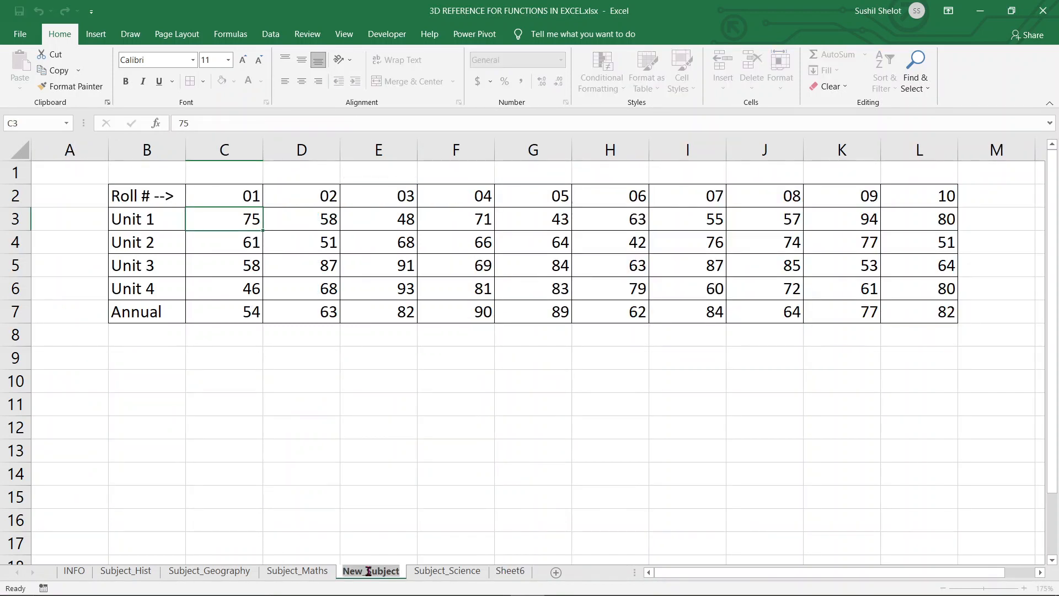
pyautogui.click(369, 571)
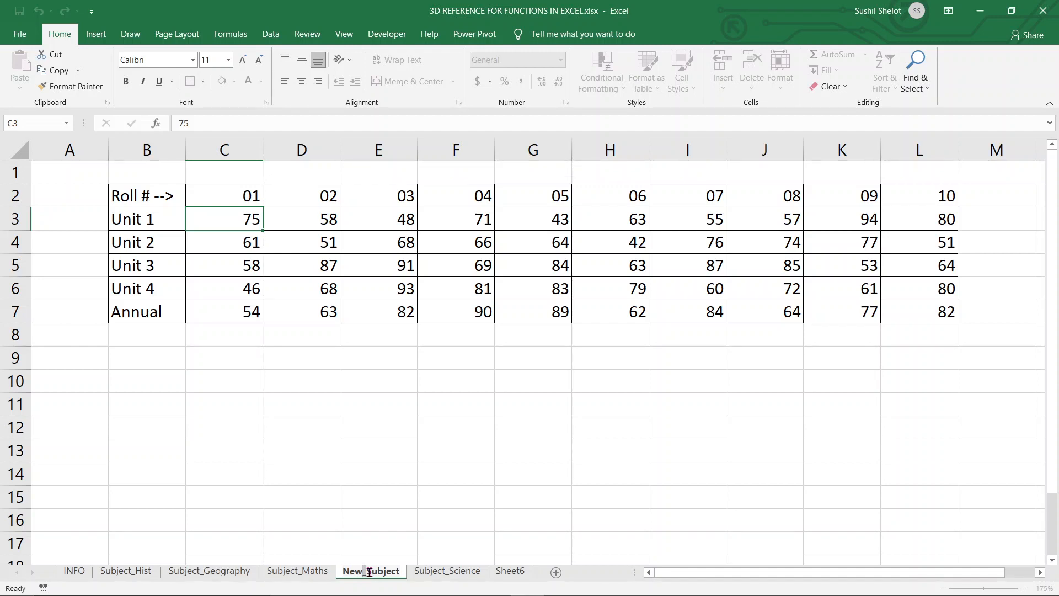
pyautogui.moveTo(364, 572); pyautogui.dragTo(401, 573)
pyautogui.press('BackSpace')
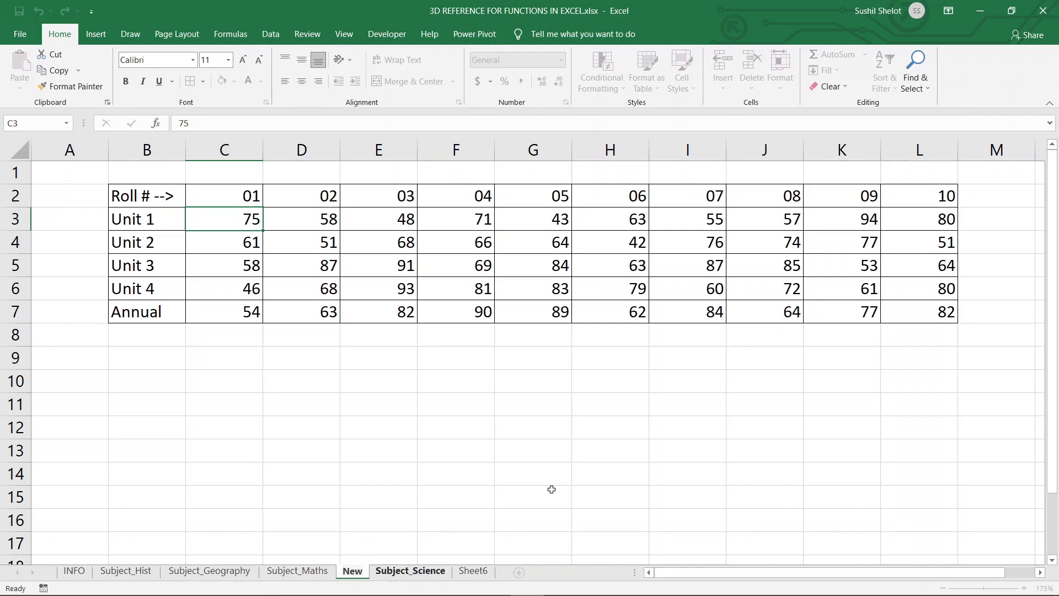
pyautogui.click(643, 388)
# Return to Sheet6 and enter the wildcard formula =SUM('*subj*'!C3) in I6.
pyautogui.click(480, 572)
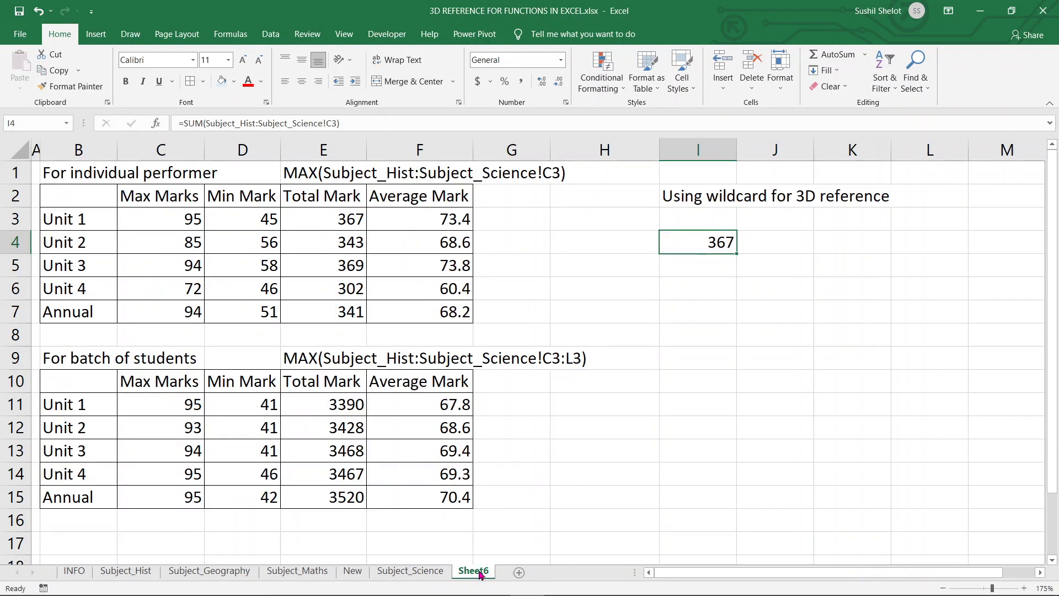
pyautogui.click(708, 287)
pyautogui.write('=S')
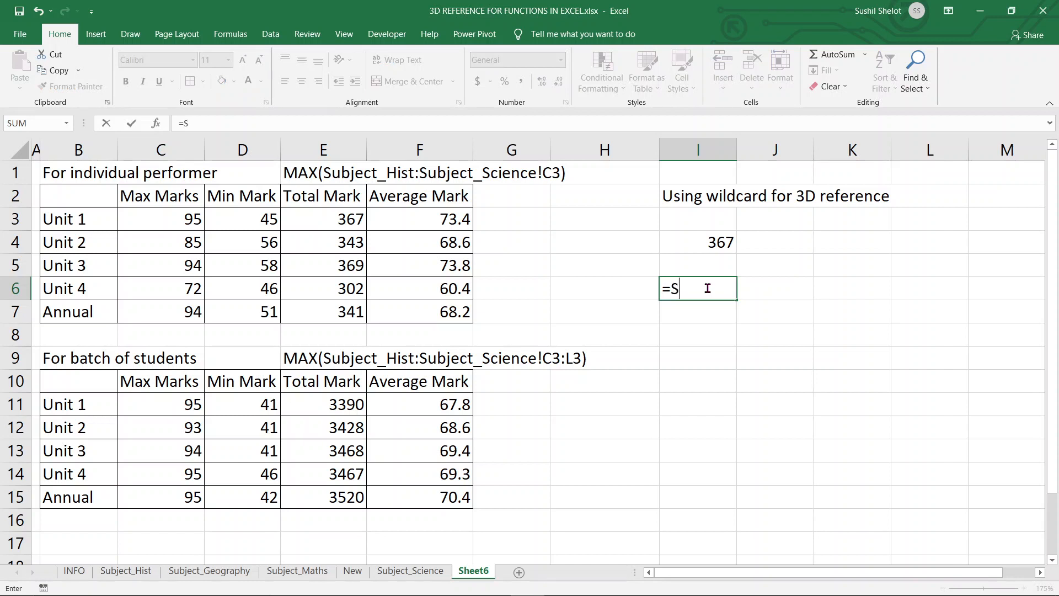
pyautogui.write('UM(')
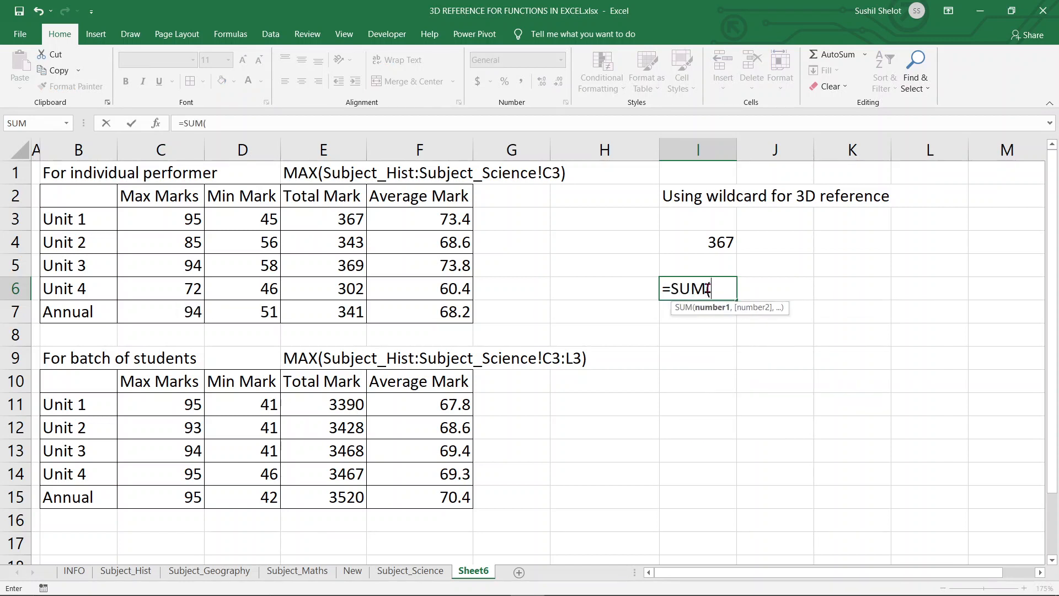
pyautogui.write("'*subj*'")
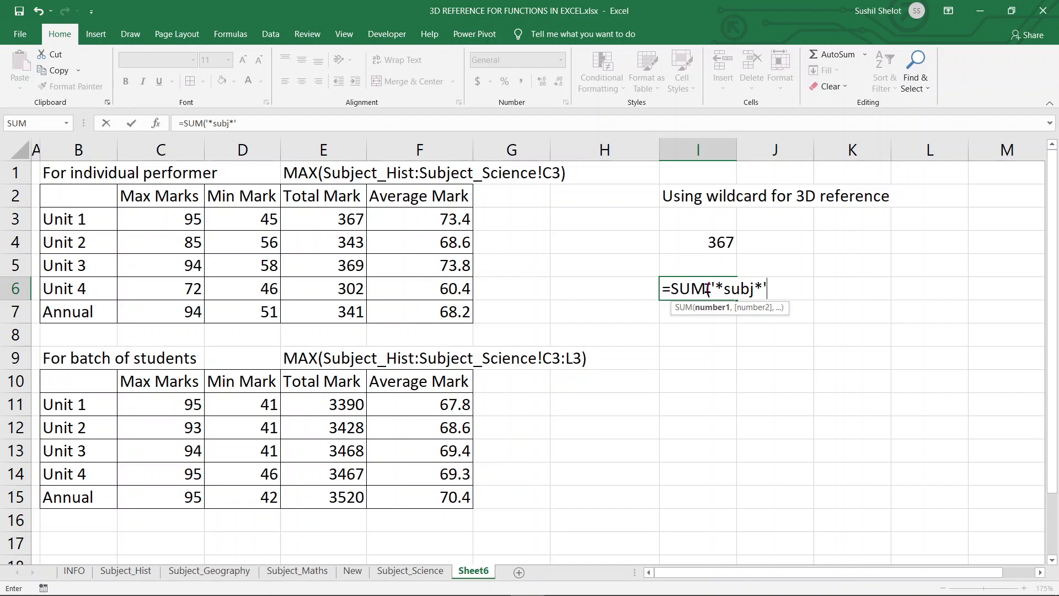
pyautogui.write('!C3)')
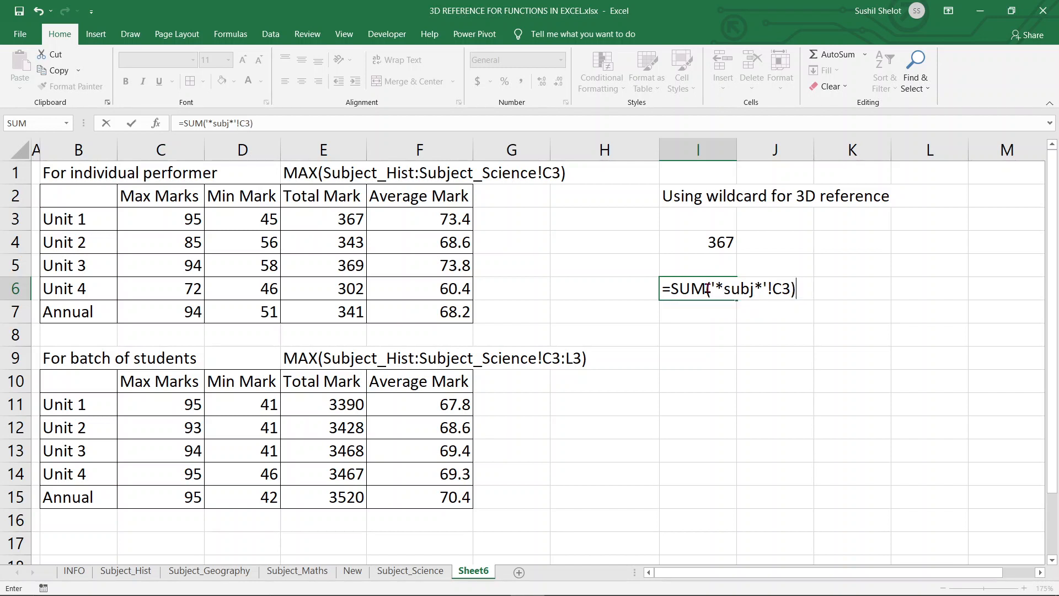
pyautogui.hotkey('ctrl', 'Return')
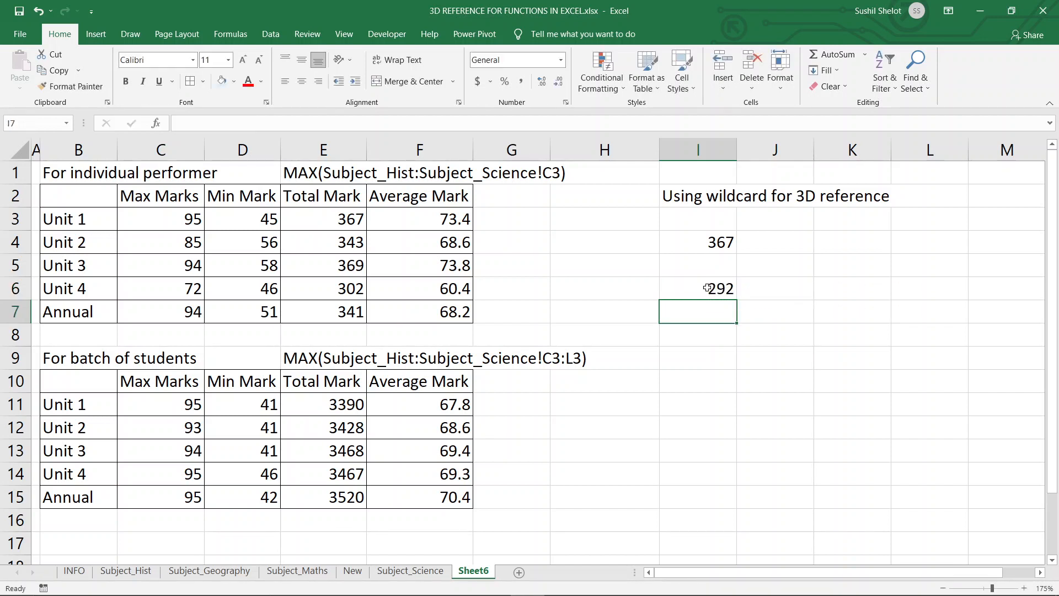
# Inspect the converted I6 formula against the sheet tabs it covers, then open the INFO sheet.
pyautogui.click(707, 288)
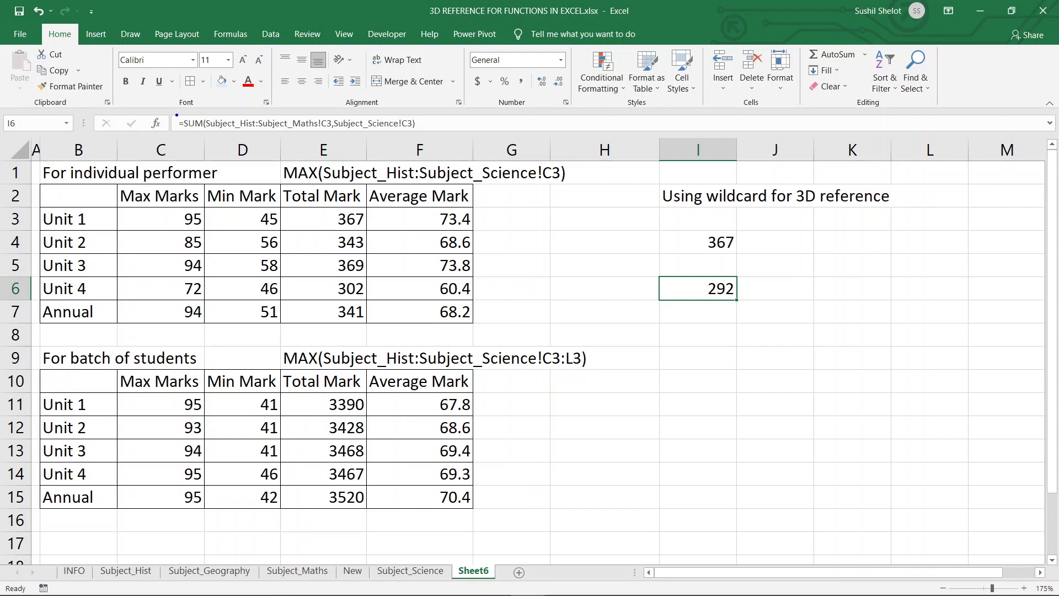
pyautogui.moveTo(176, 115)
pyautogui.mouseDown()
pyautogui.moveTo(205, 128)
pyautogui.moveTo(436, 132)
pyautogui.mouseUp()
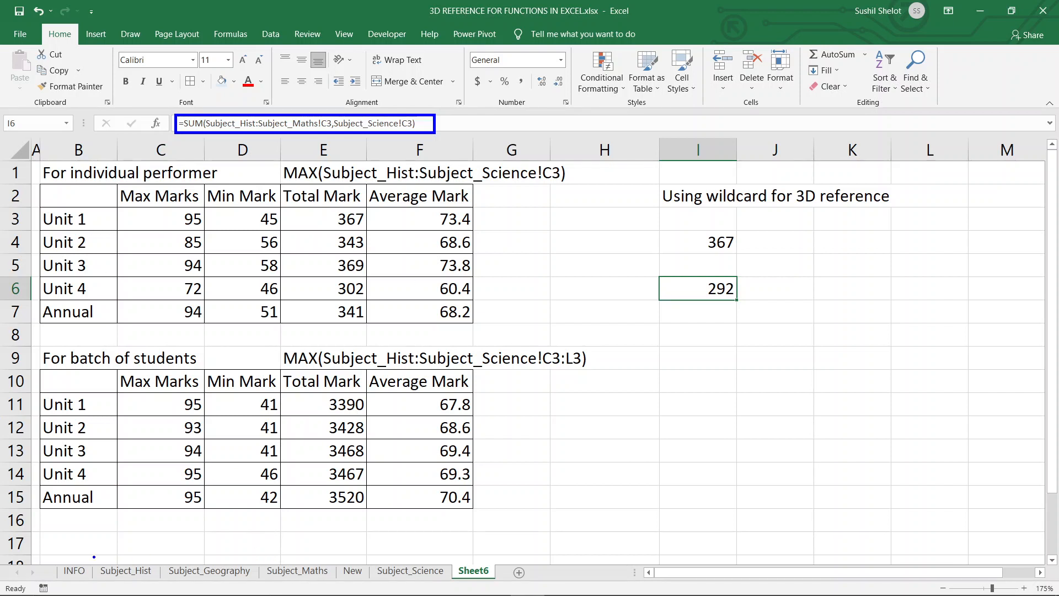
pyautogui.moveTo(93, 557); pyautogui.dragTo(332, 584)
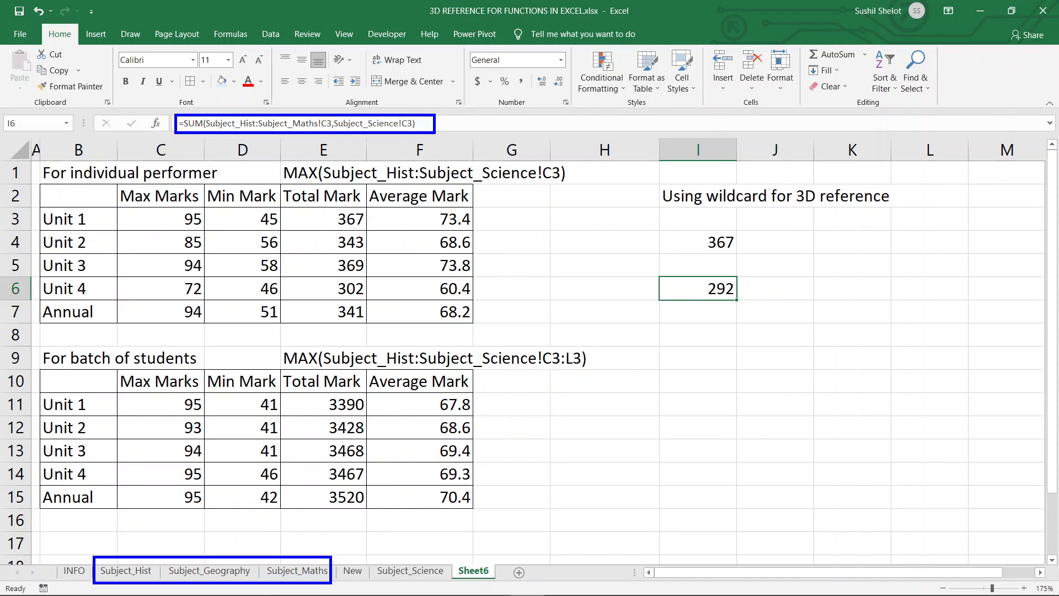
pyautogui.moveTo(370, 560); pyautogui.dragTo(458, 585)
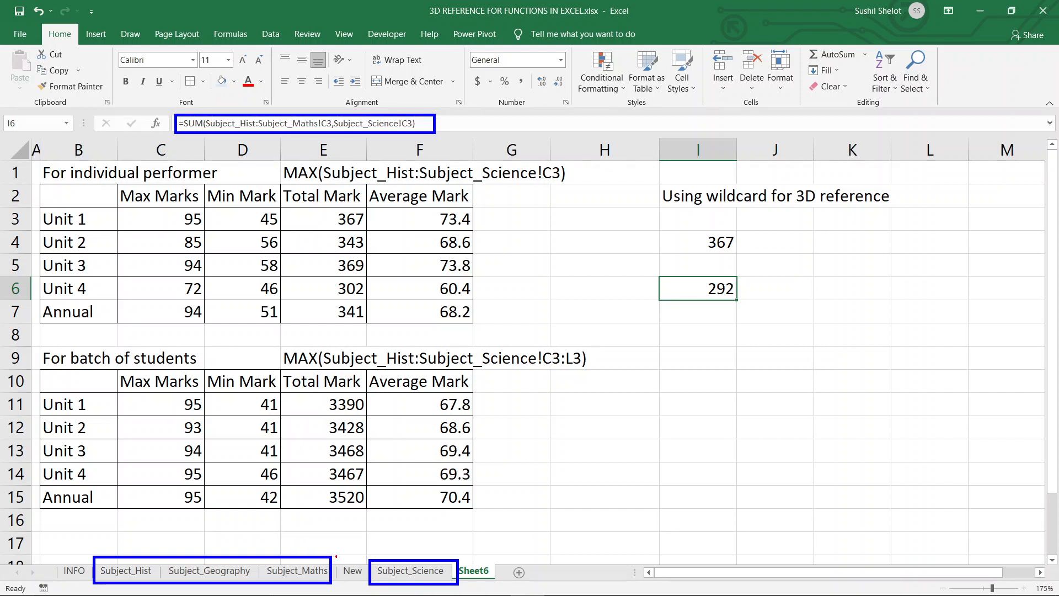
pyautogui.moveTo(337, 555); pyautogui.dragTo(368, 582)
pyautogui.moveTo(740, 287)
pyautogui.mouseDown()
pyautogui.moveTo(807, 269)
pyautogui.moveTo(725, 288)
pyautogui.moveTo(756, 296)
pyautogui.mouseUp()
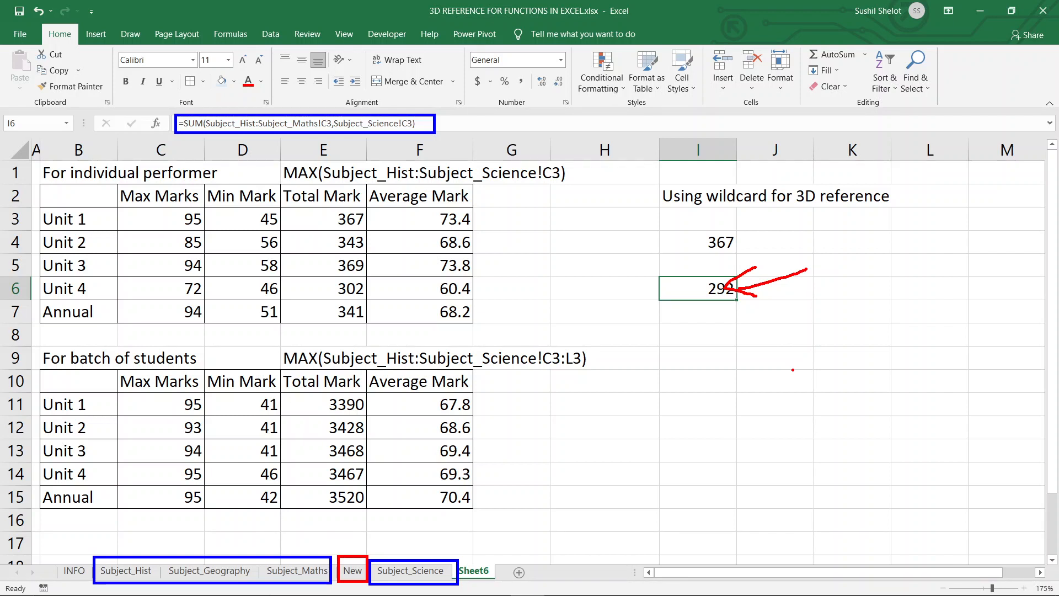
pyautogui.press('Escape')
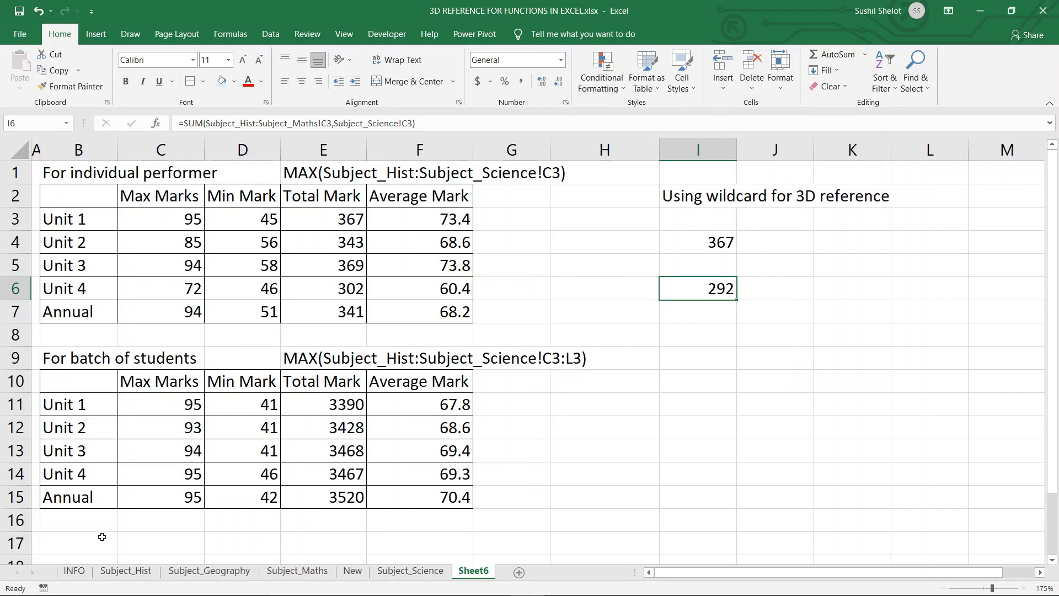
pyautogui.click(84, 574)
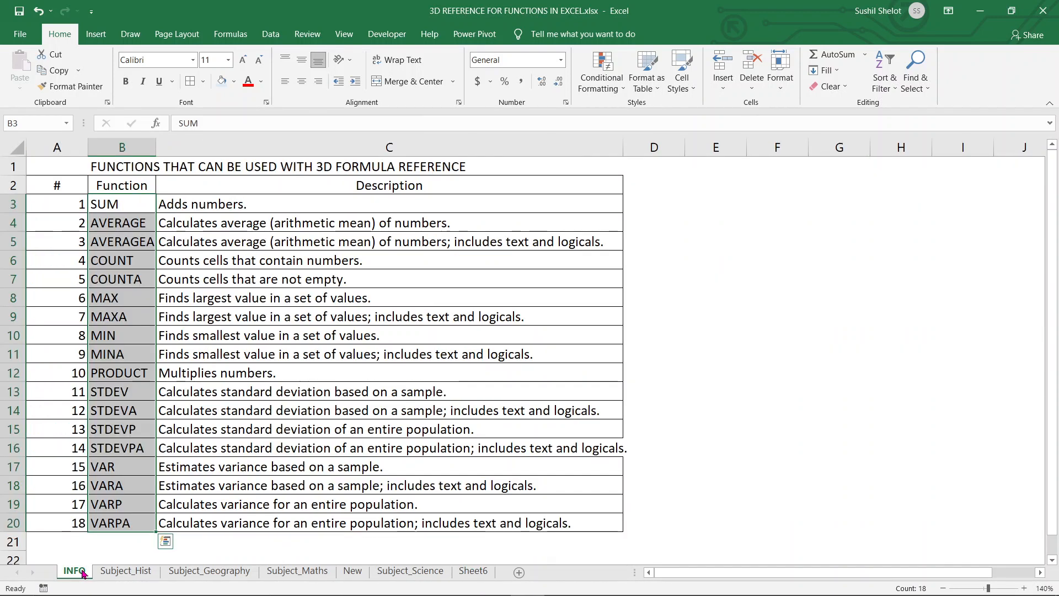
pyautogui.click(669, 302)
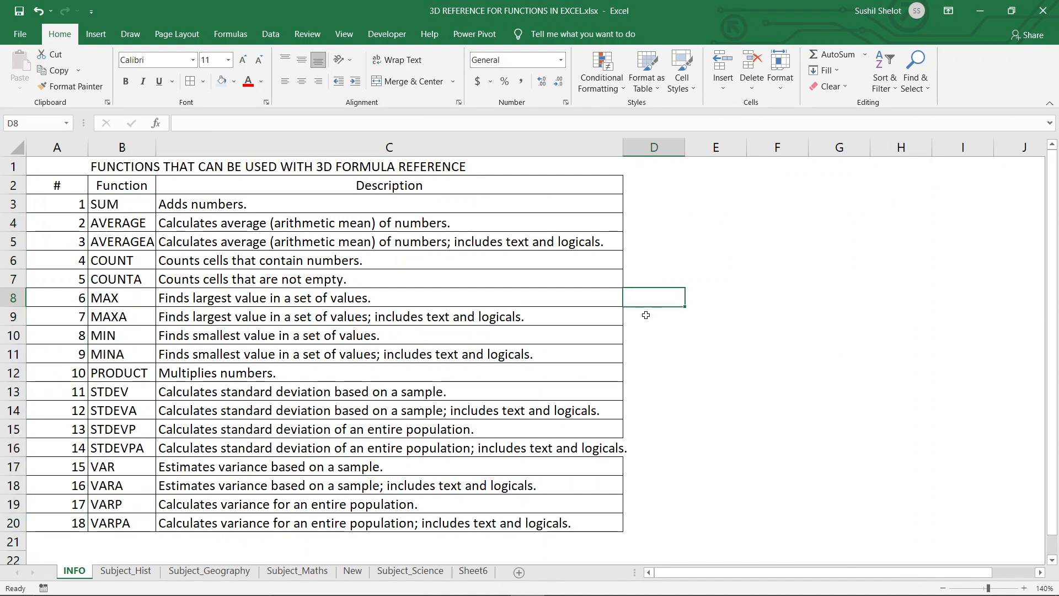